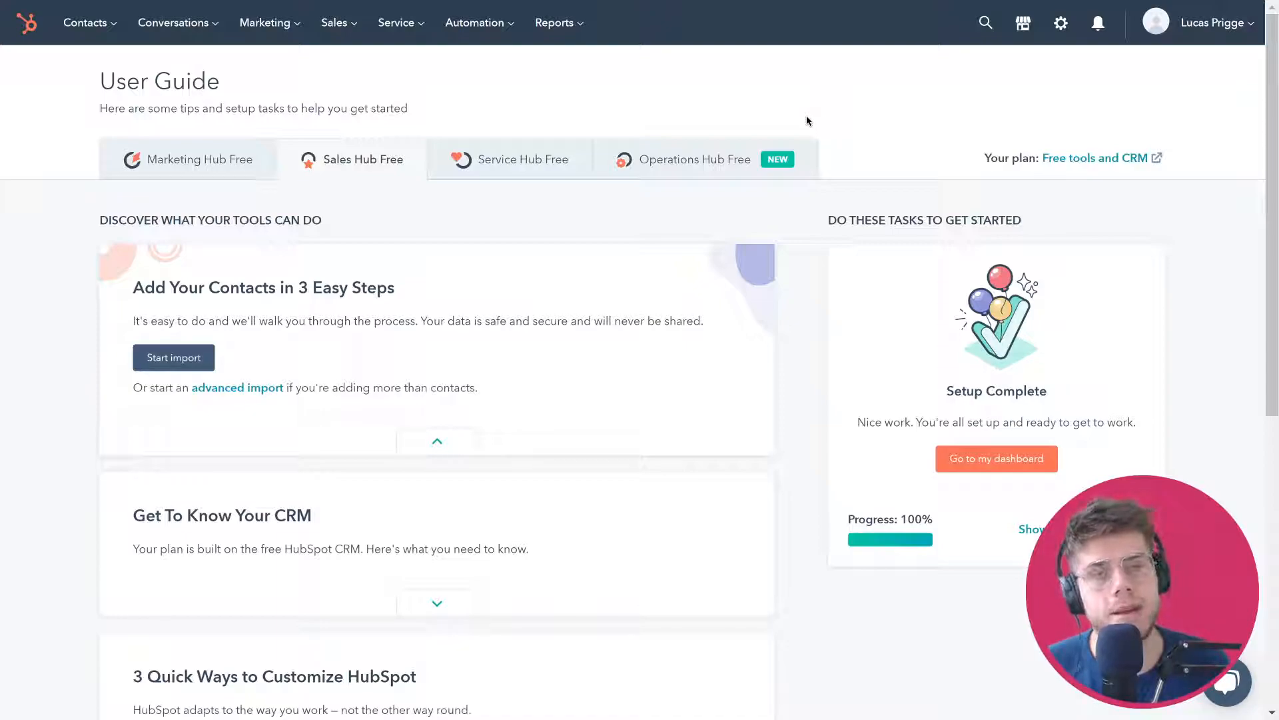
left_click(107, 38)
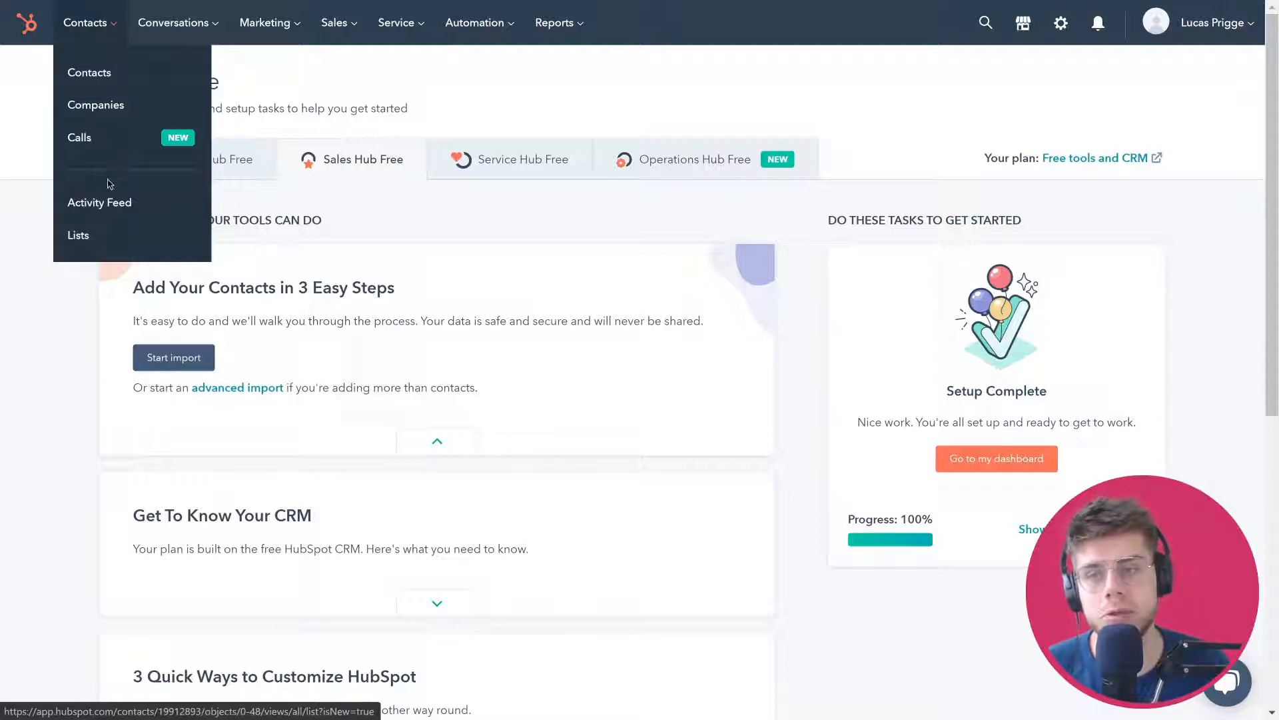
left_click(151, 26)
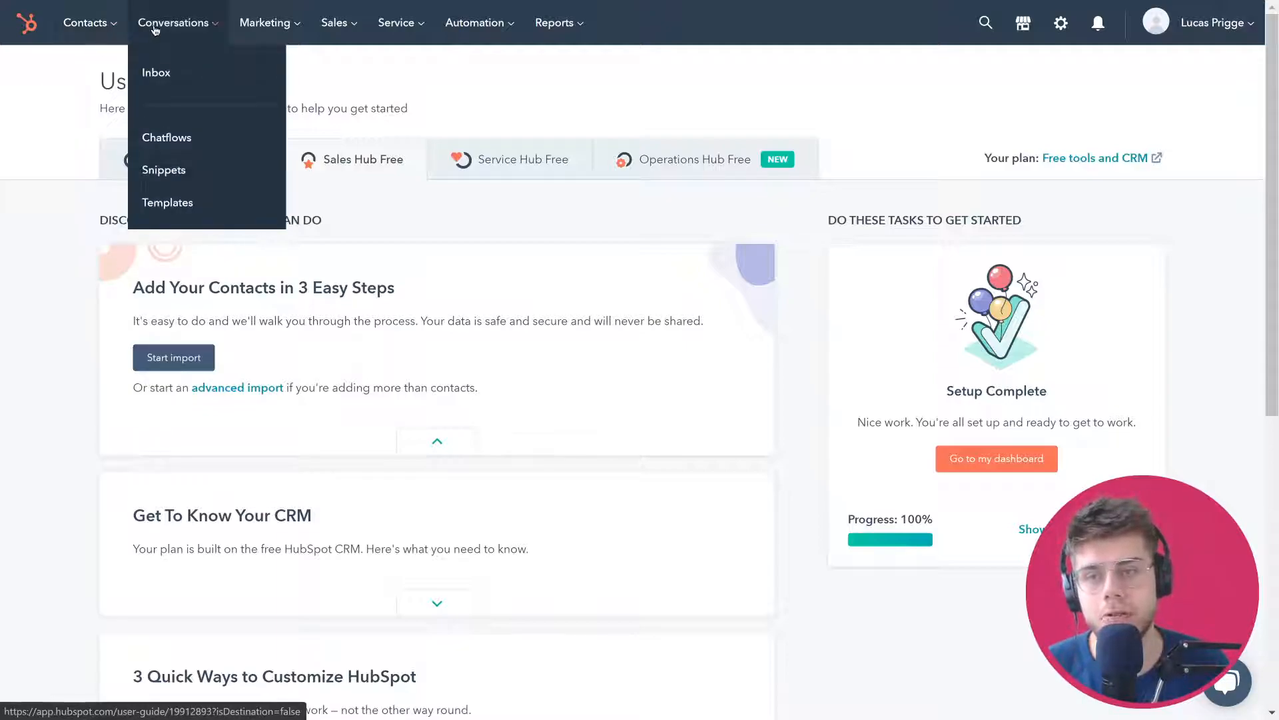
left_click(268, 32)
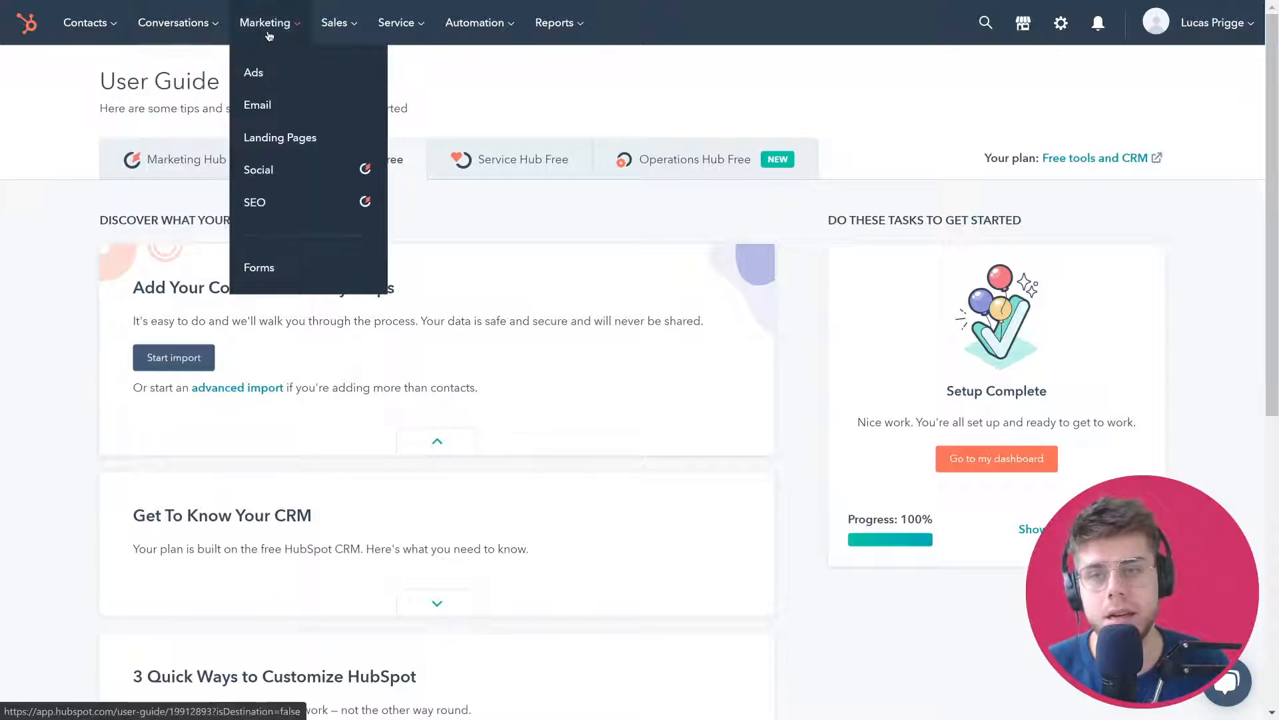
left_click(334, 24)
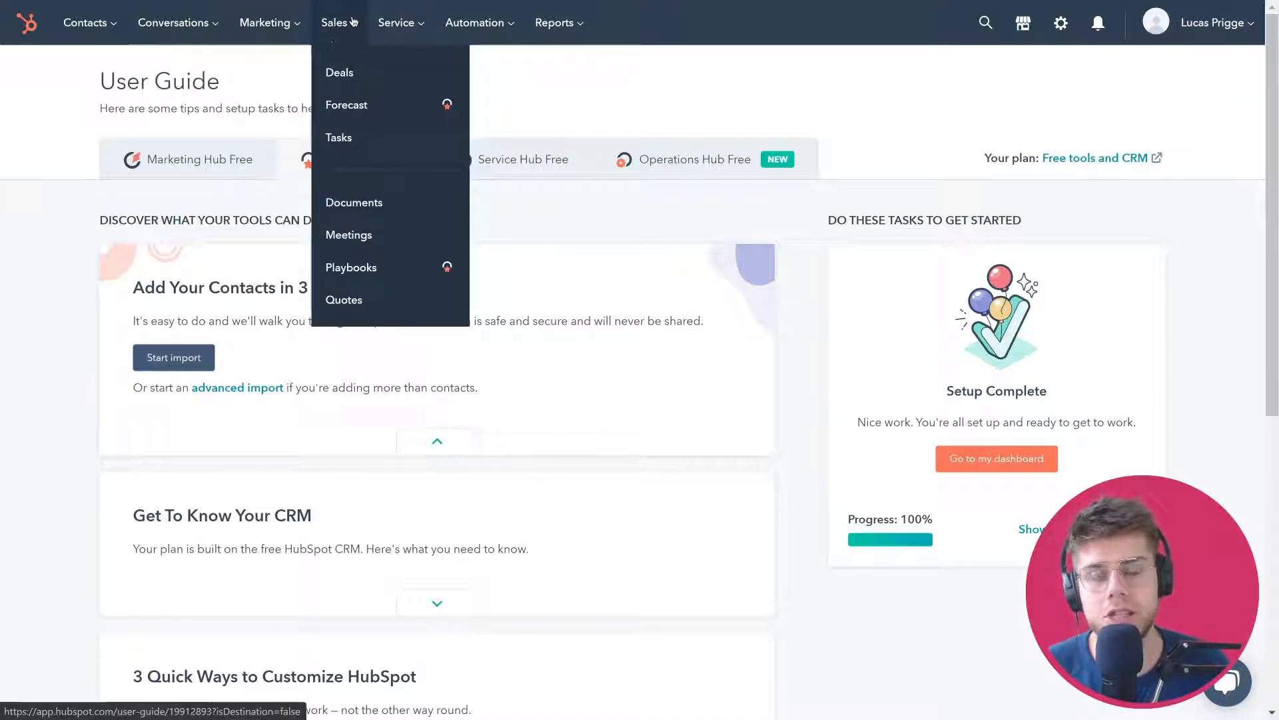
left_click(353, 22)
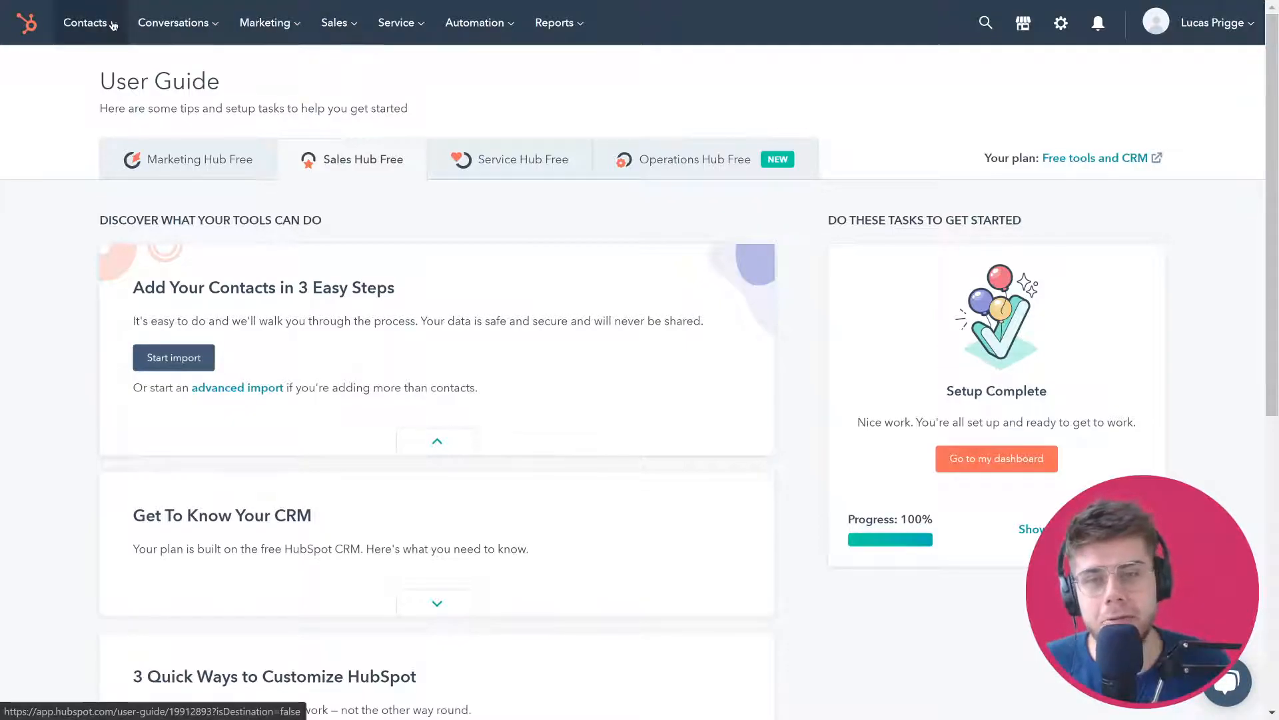
left_click(85, 22)
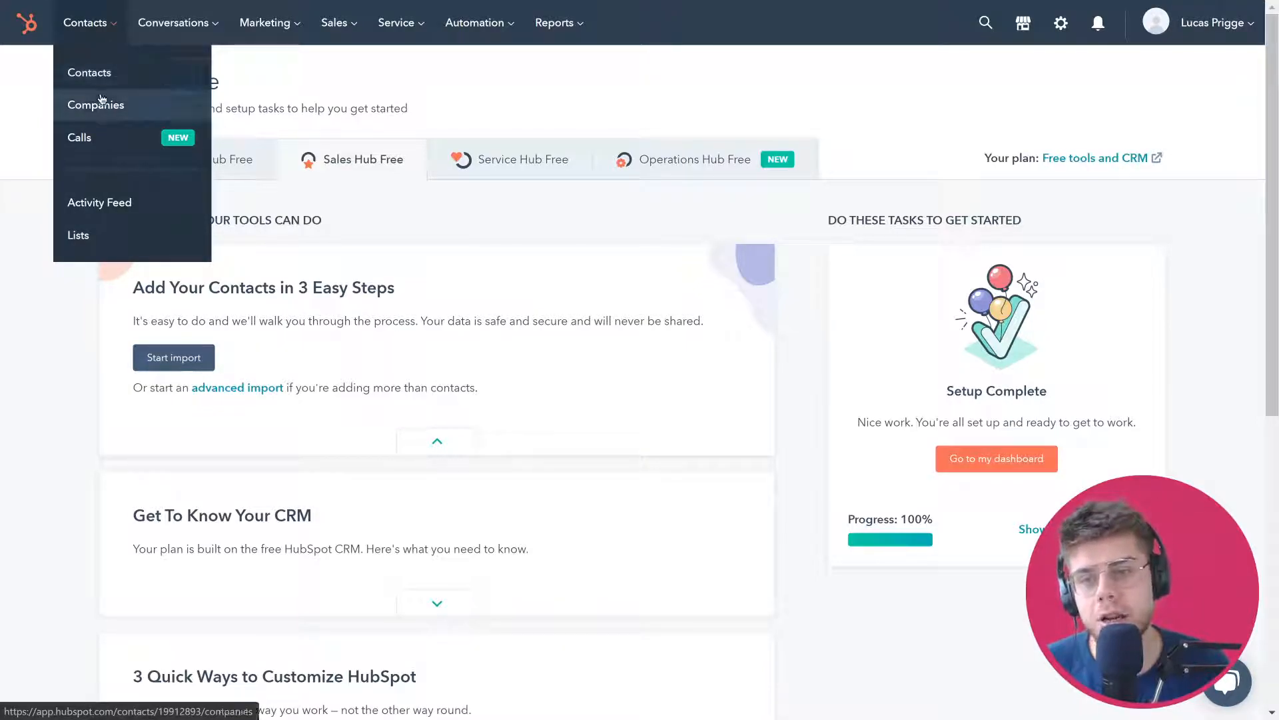
left_click(183, 29)
left_click(335, 22)
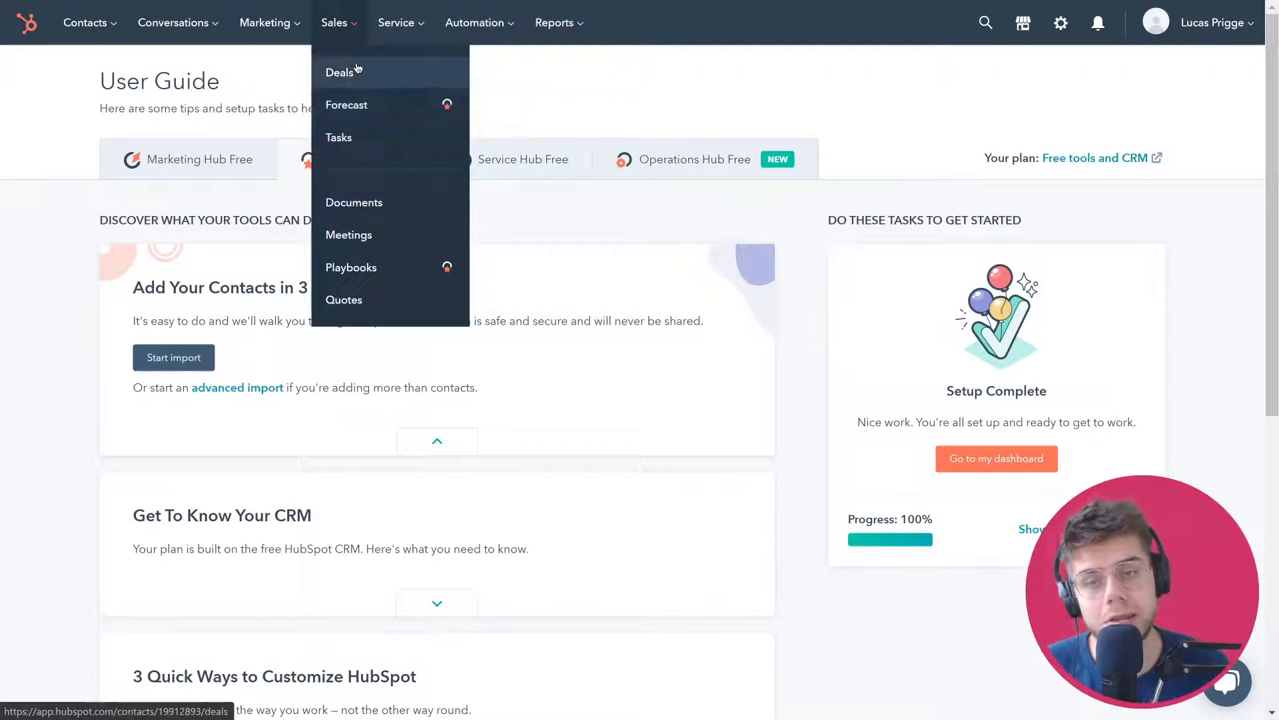
left_click(179, 16)
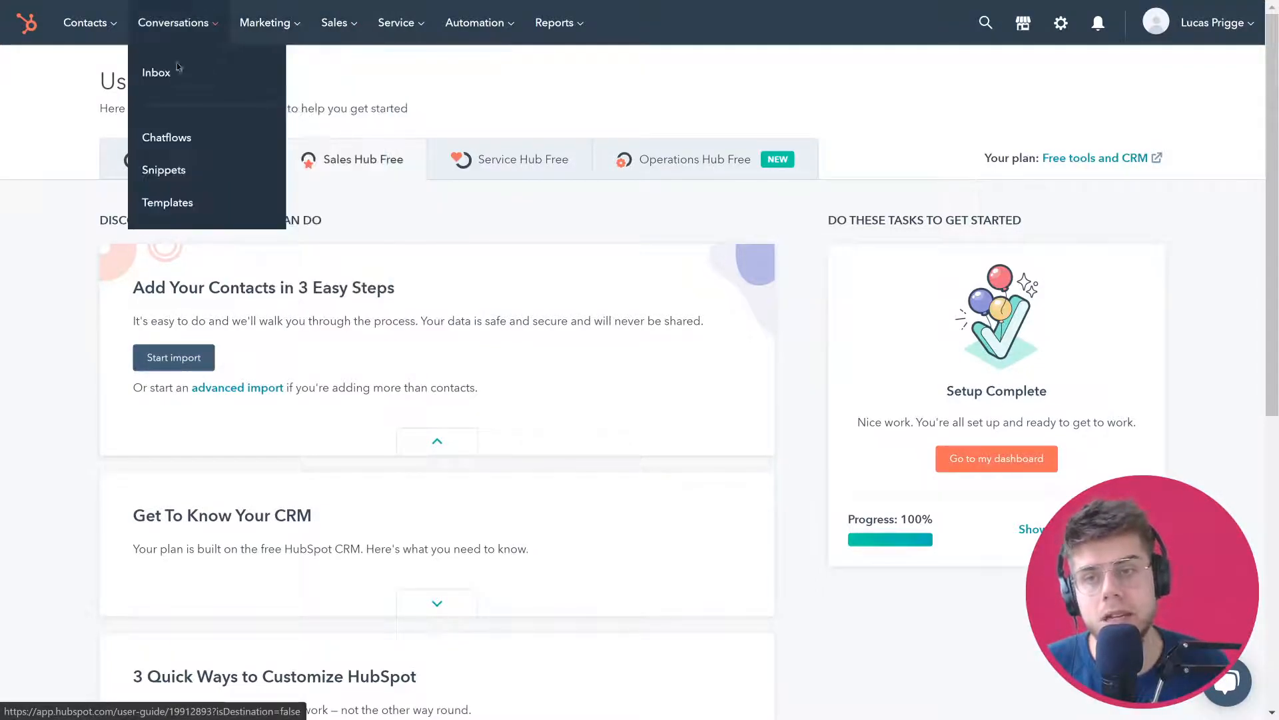
left_click(197, 32)
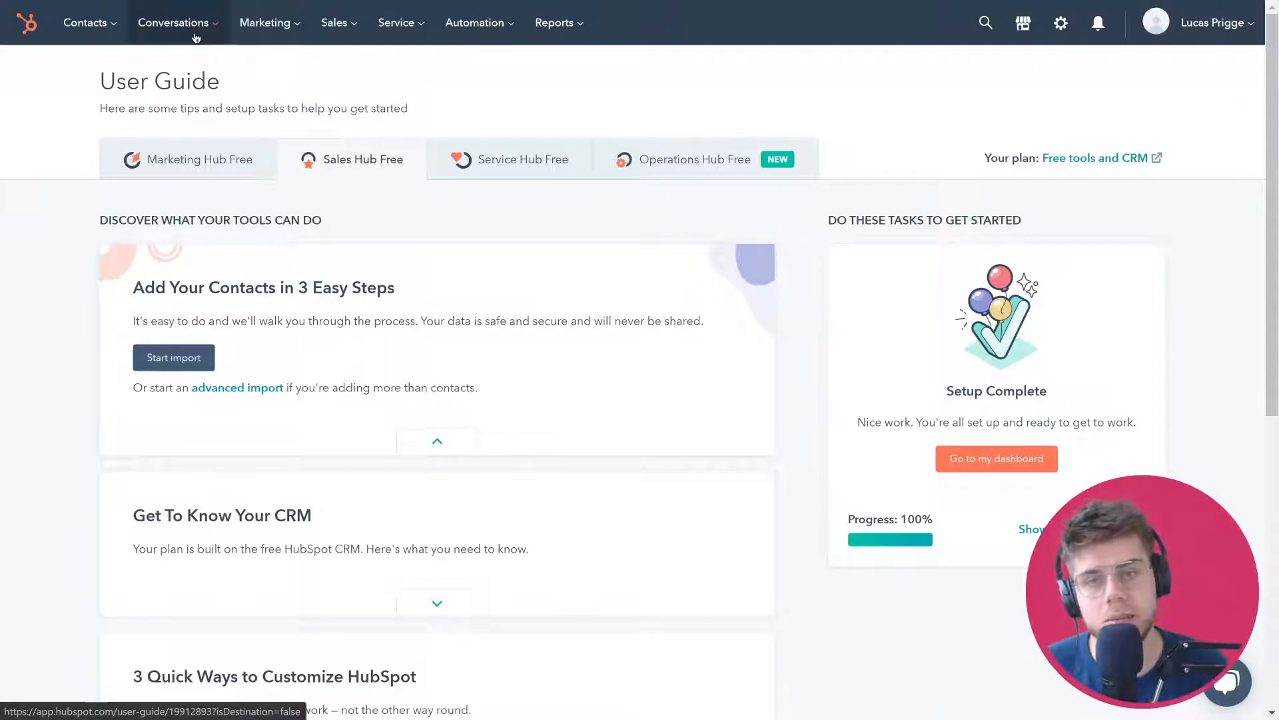
Go to the sales tasks page and start a new task titled "idea"
left_click(336, 25)
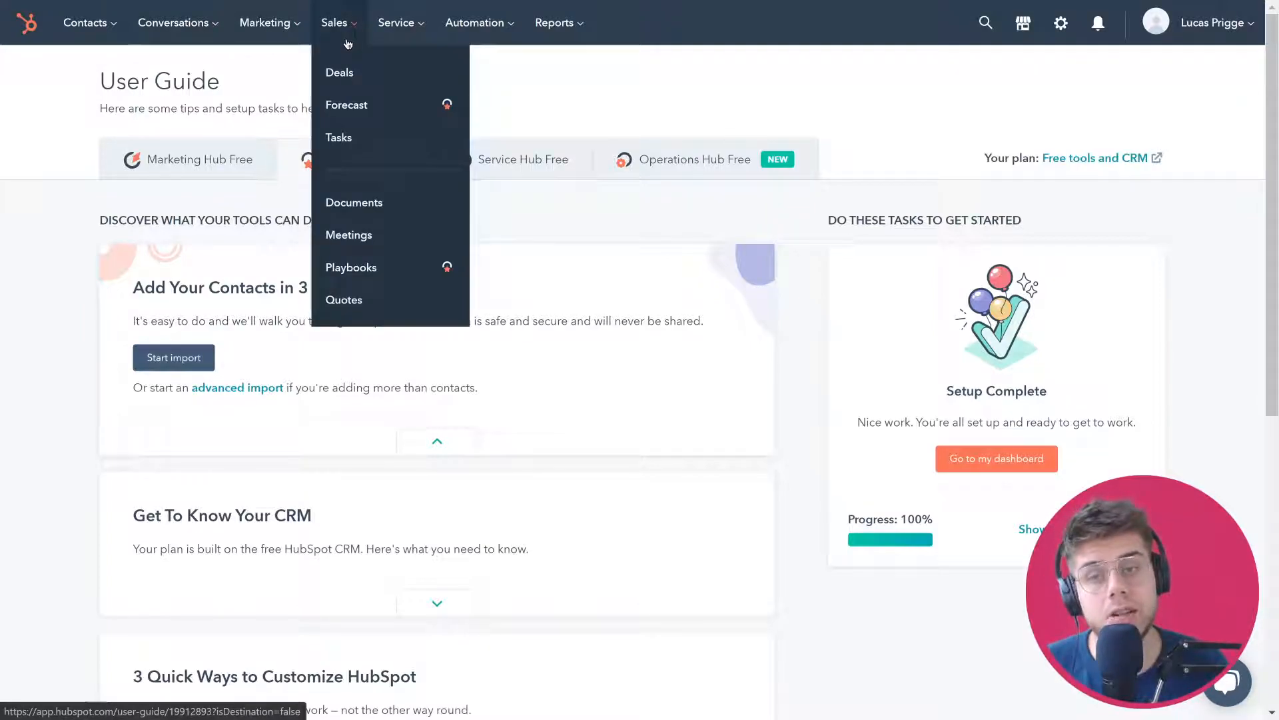
left_click(365, 140)
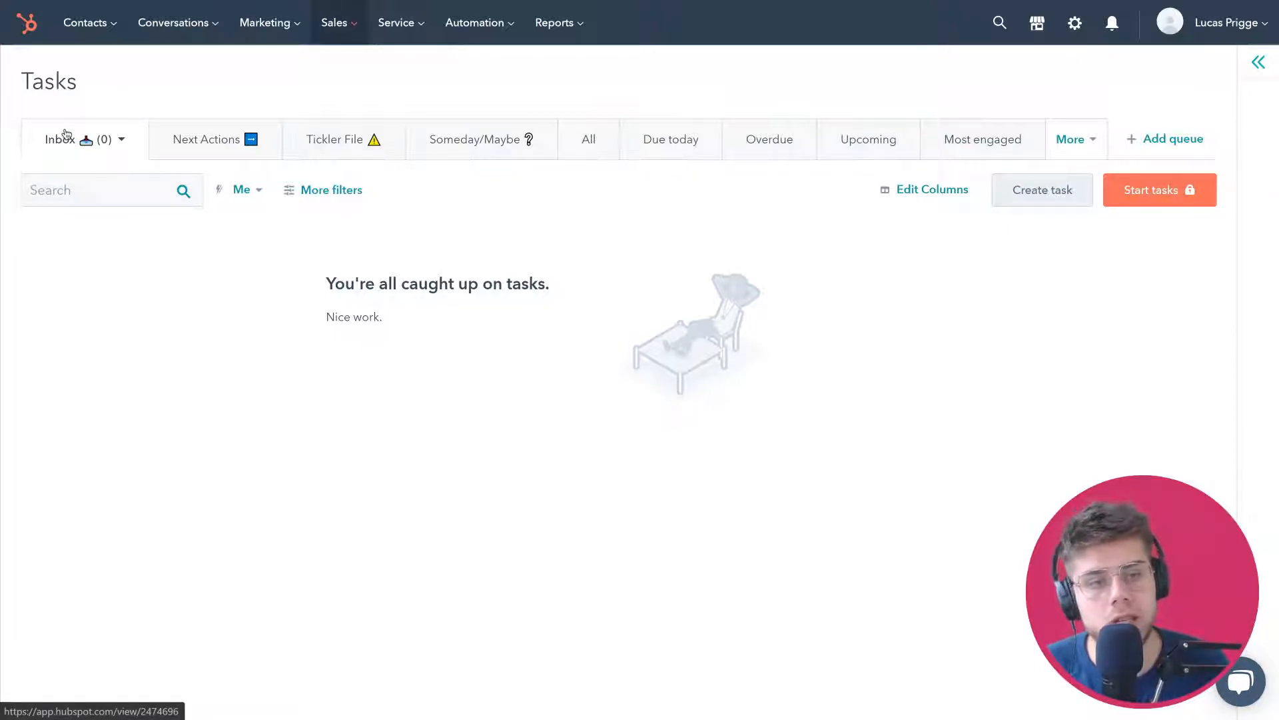
left_click(1019, 189)
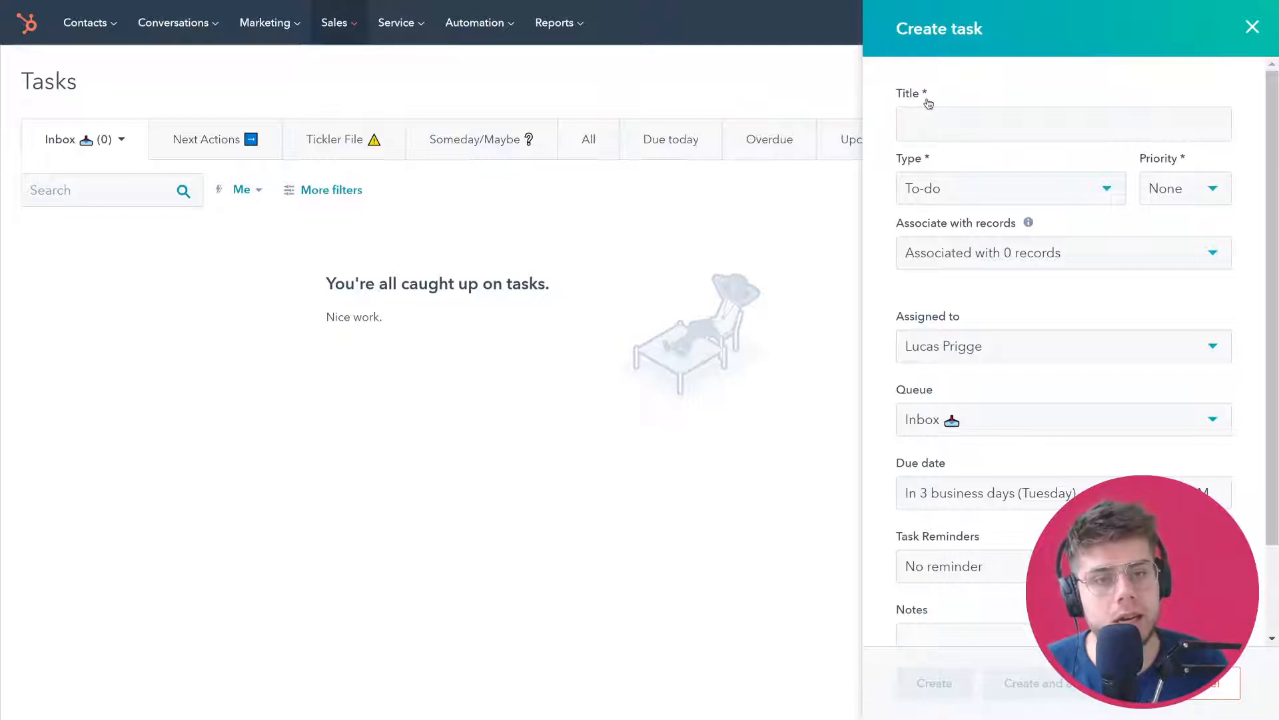
left_click(930, 119)
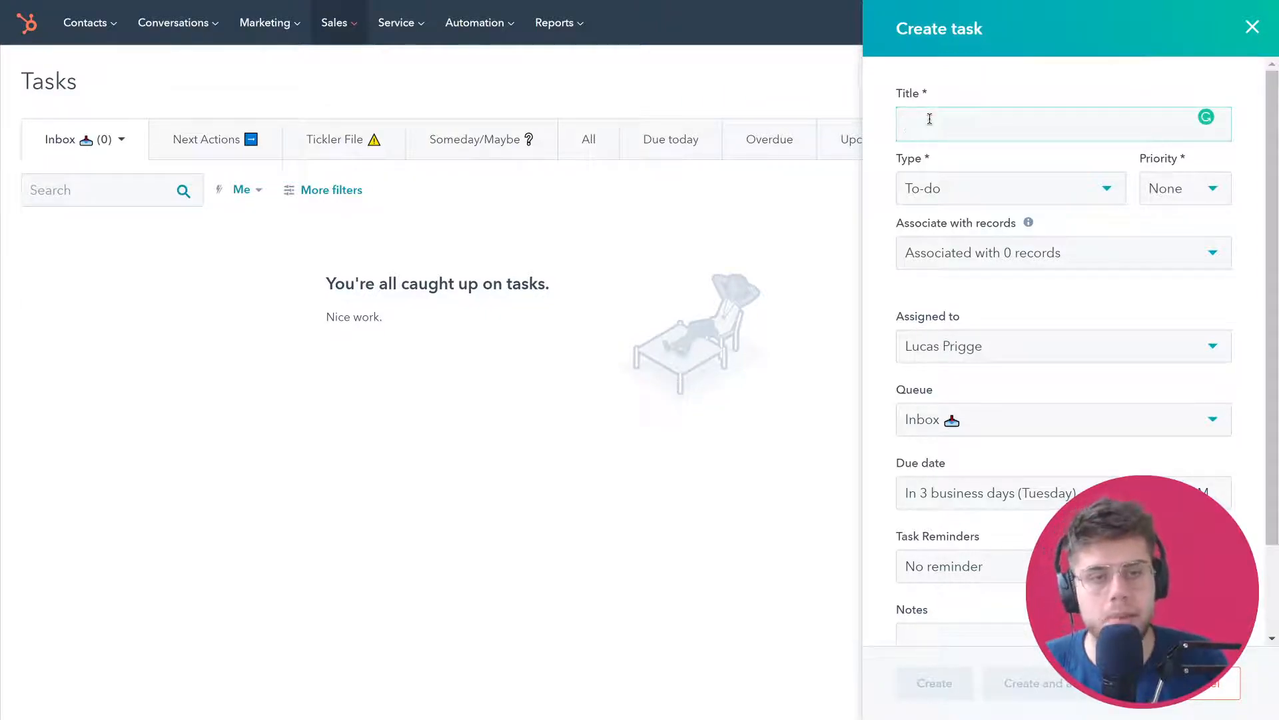
type("idea")
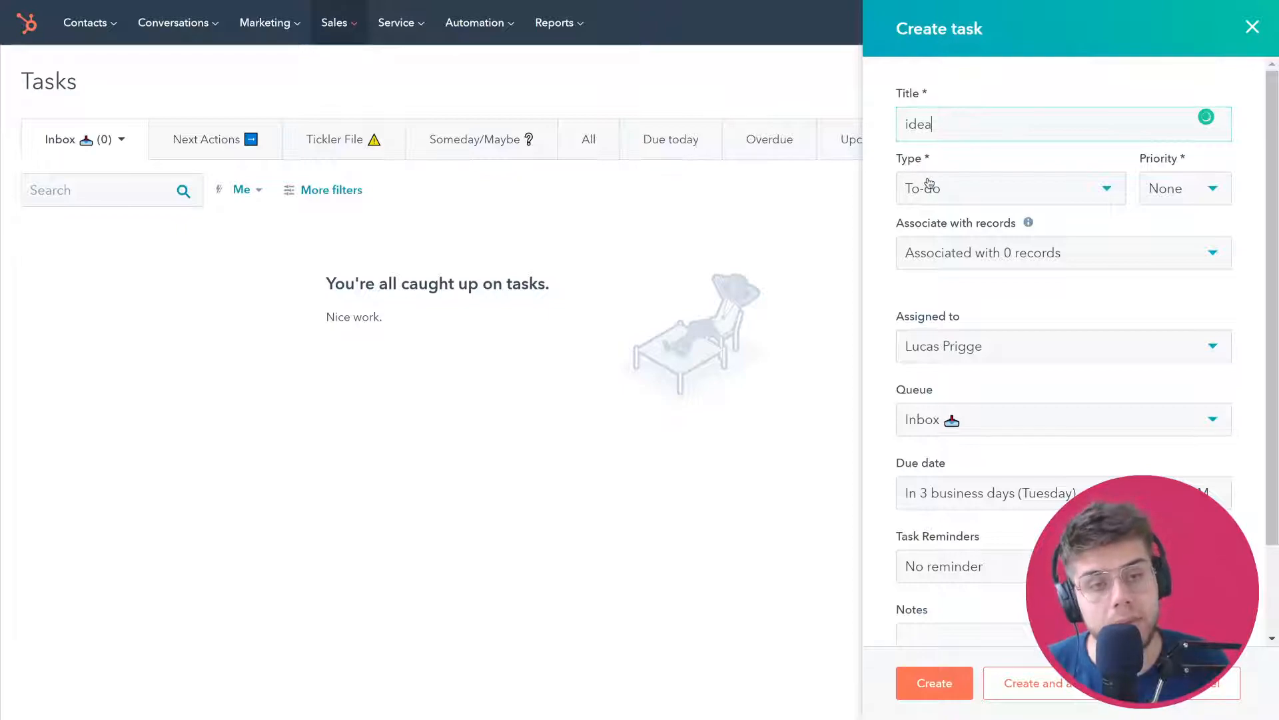
Examine the new task's options for type, priority, associated records, assignee, queue and due date
left_click(935, 190)
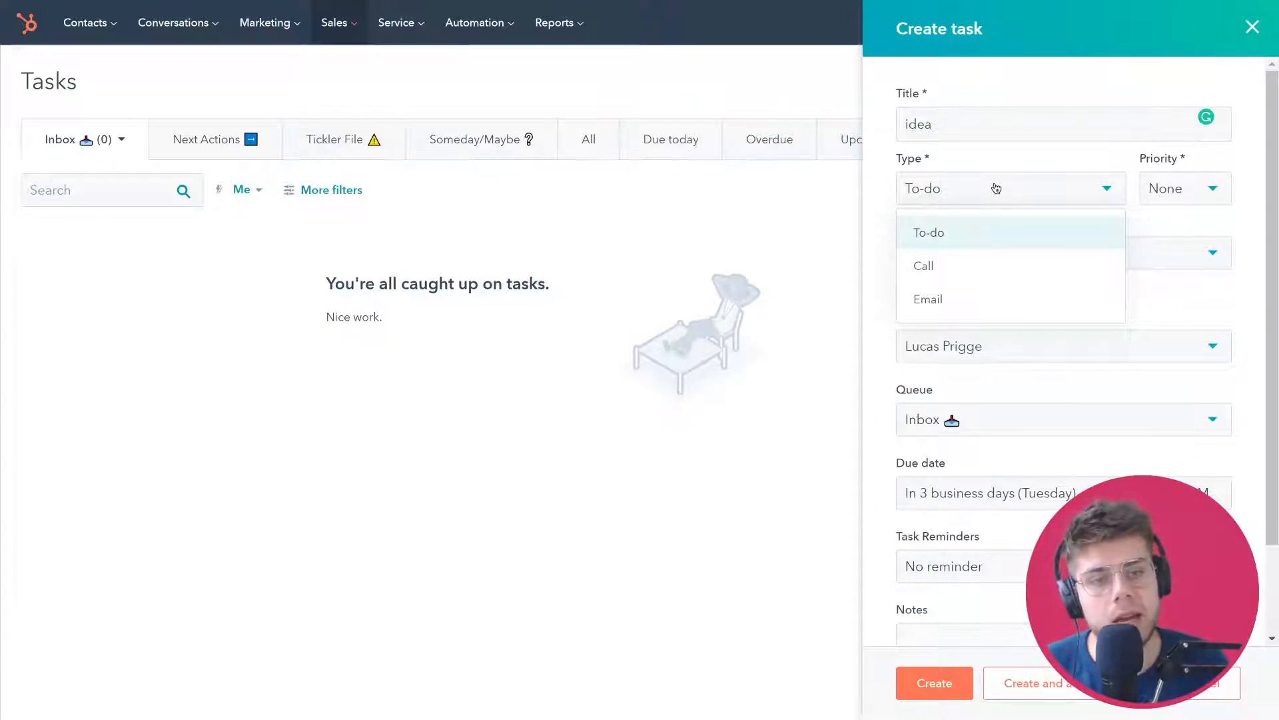
left_click(942, 247)
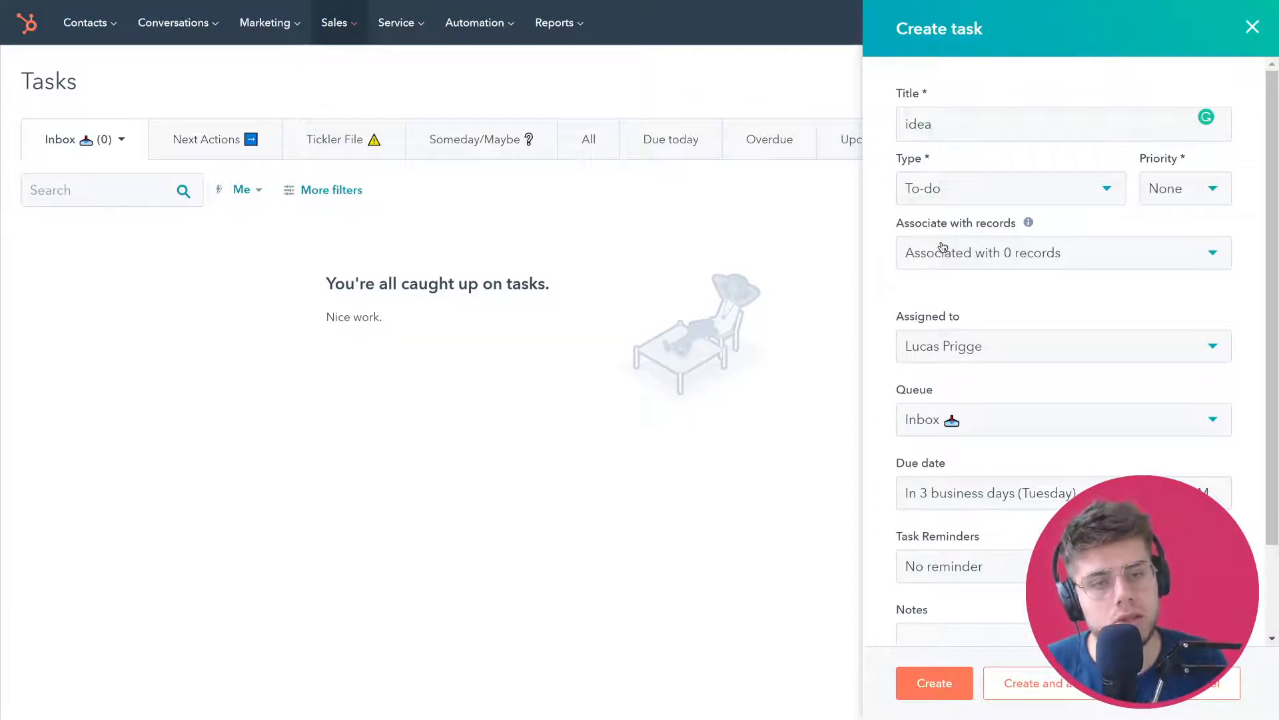
left_click(1193, 193)
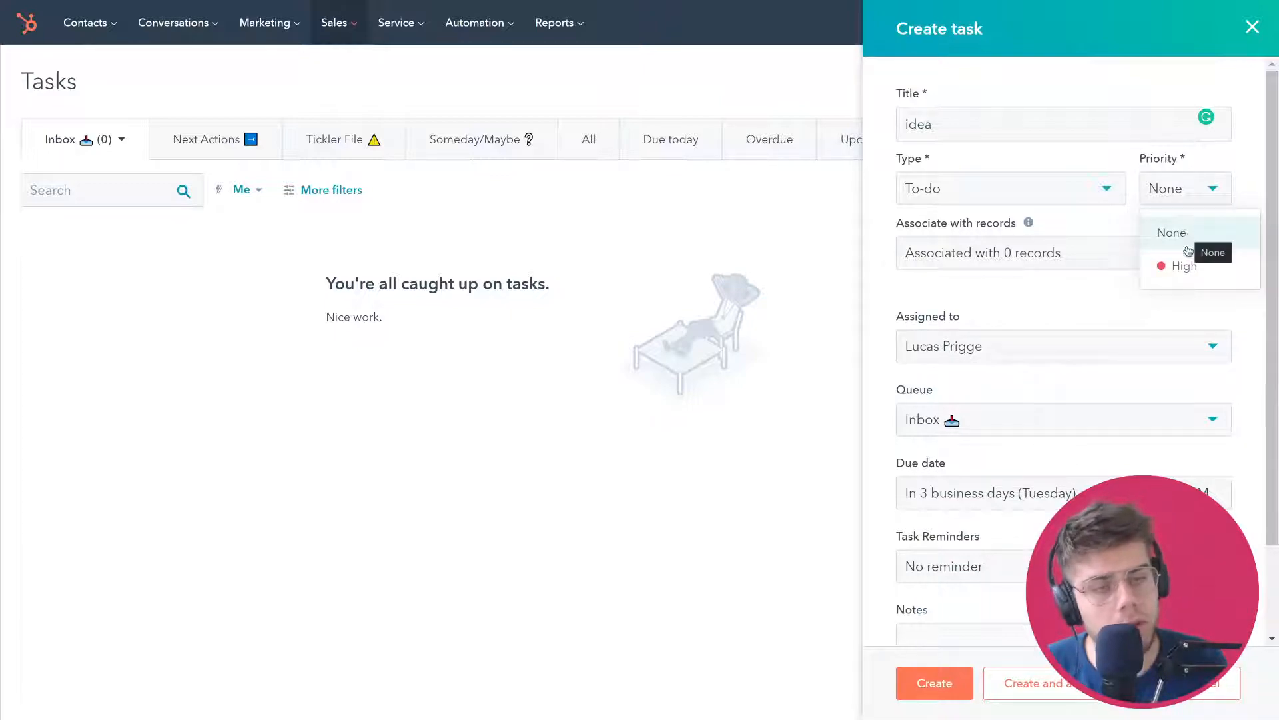
left_click(1197, 192)
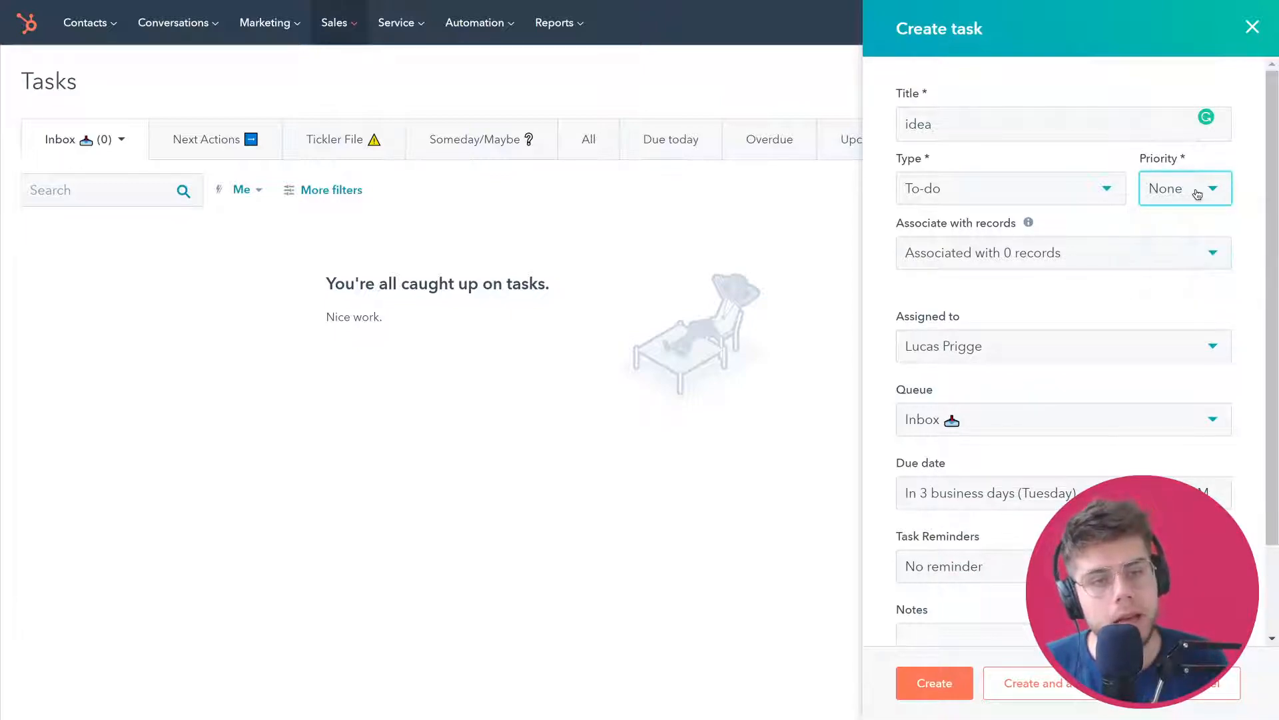
left_click(1092, 266)
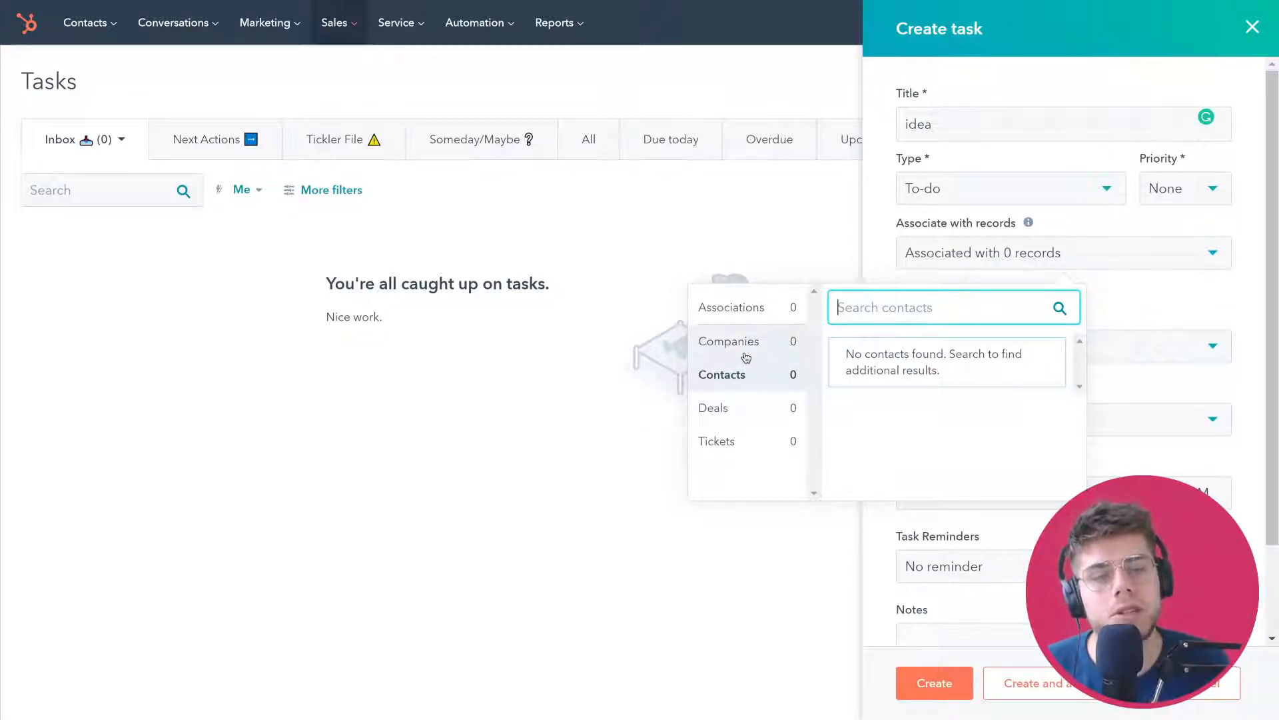
left_click(1023, 261)
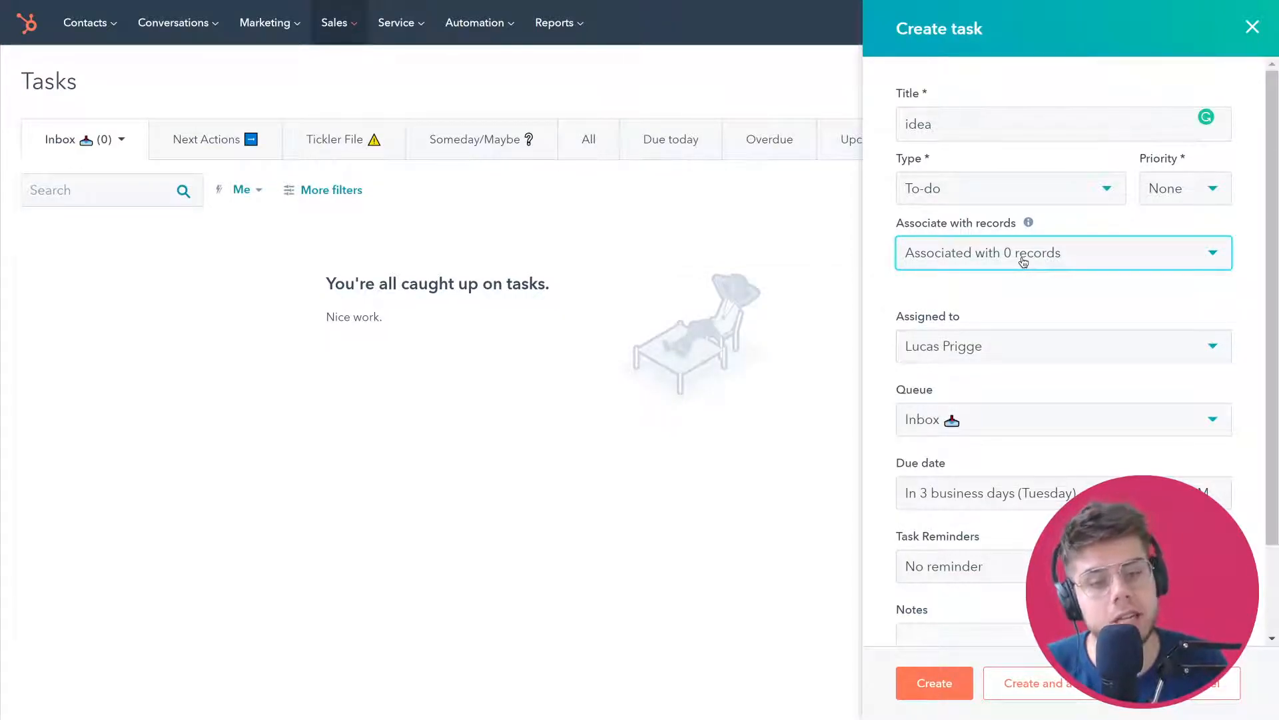
scroll(1023, 331, "down", 2)
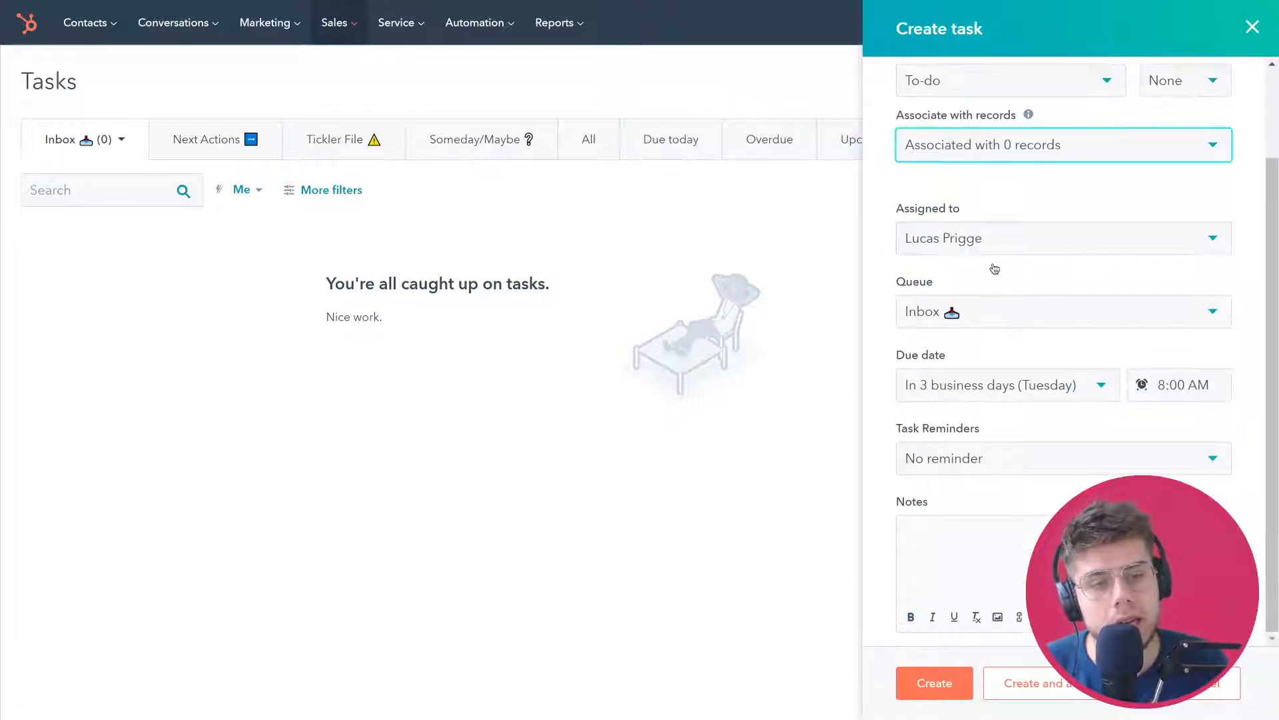
left_click(962, 250)
left_click(962, 250)
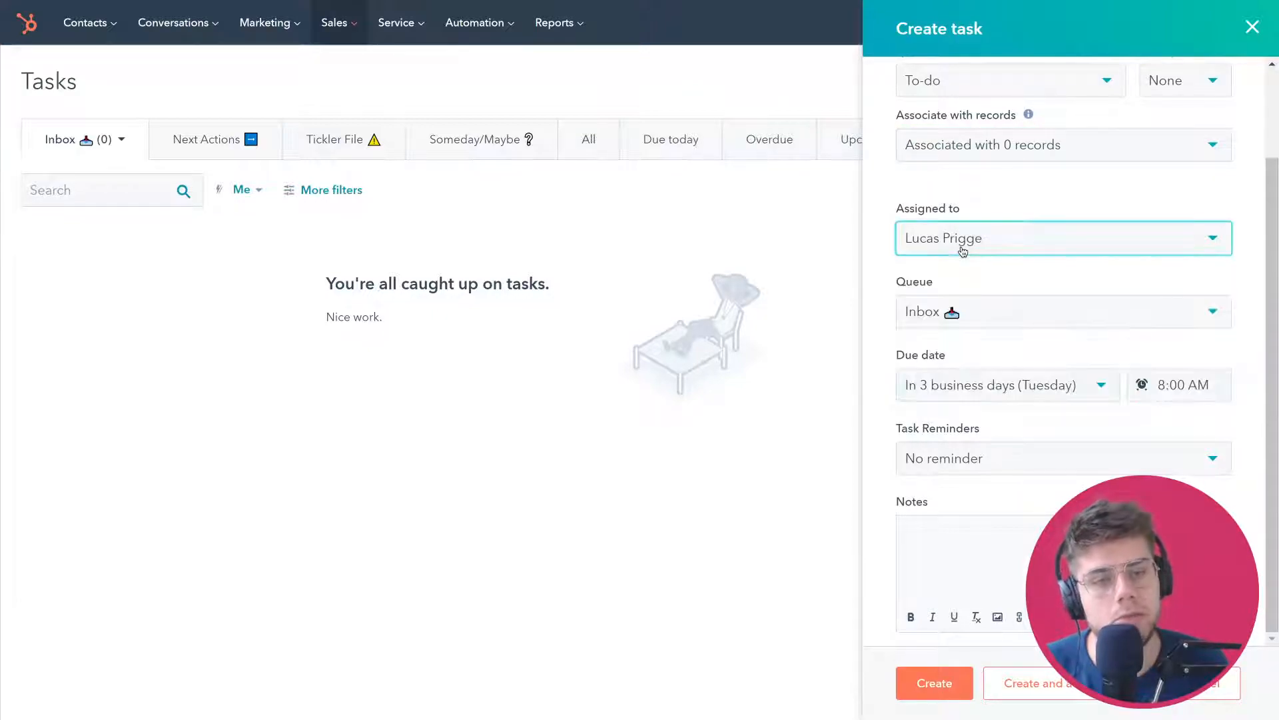
left_click(971, 326)
left_click(969, 324)
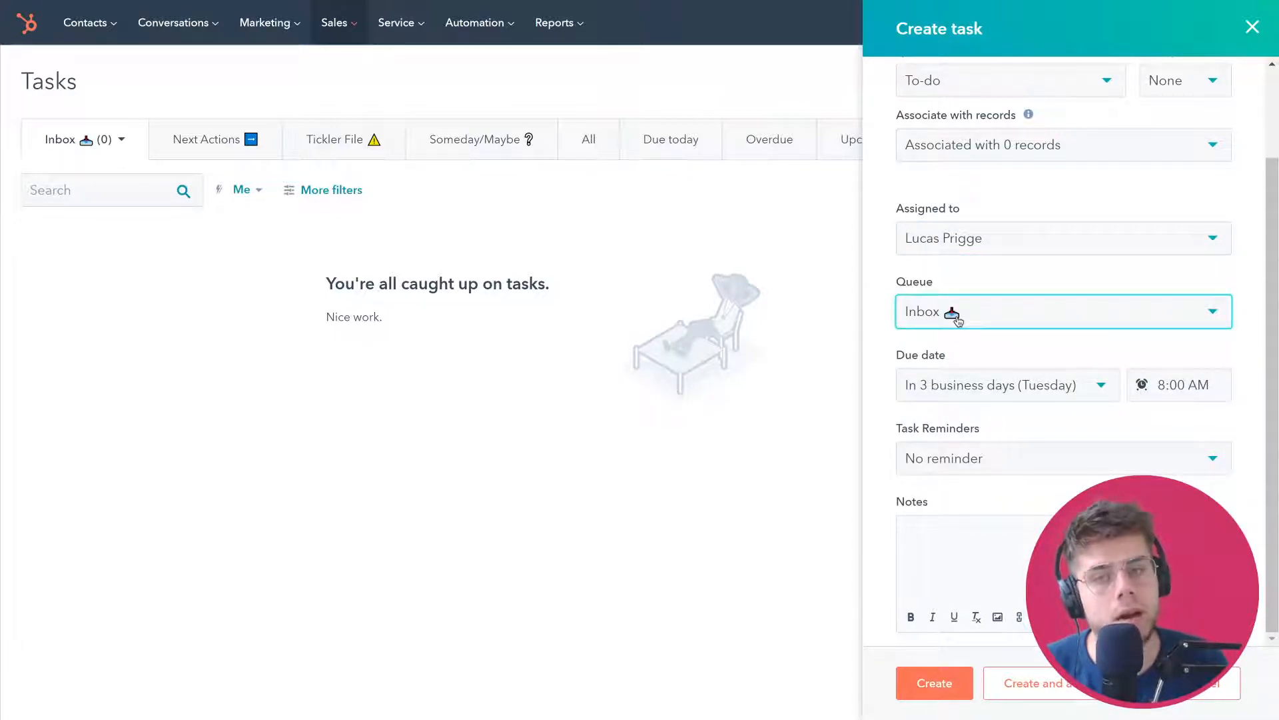
left_click(1021, 380)
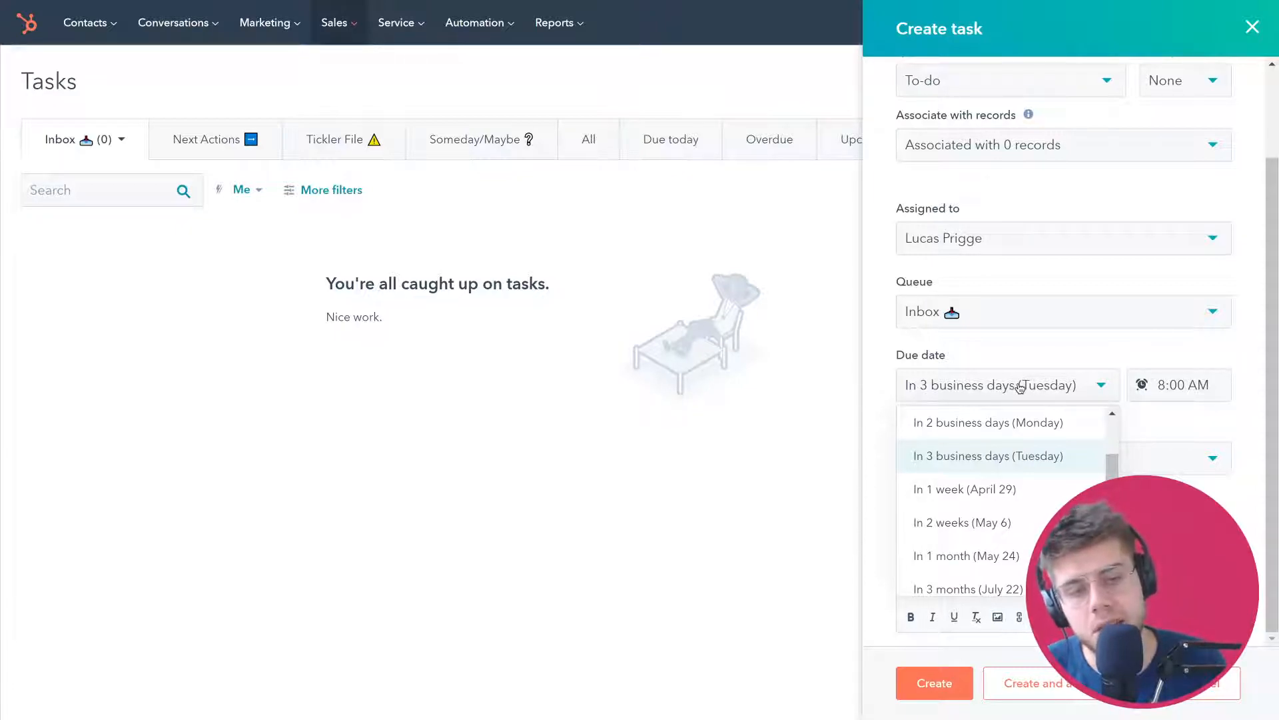
left_click(1019, 387)
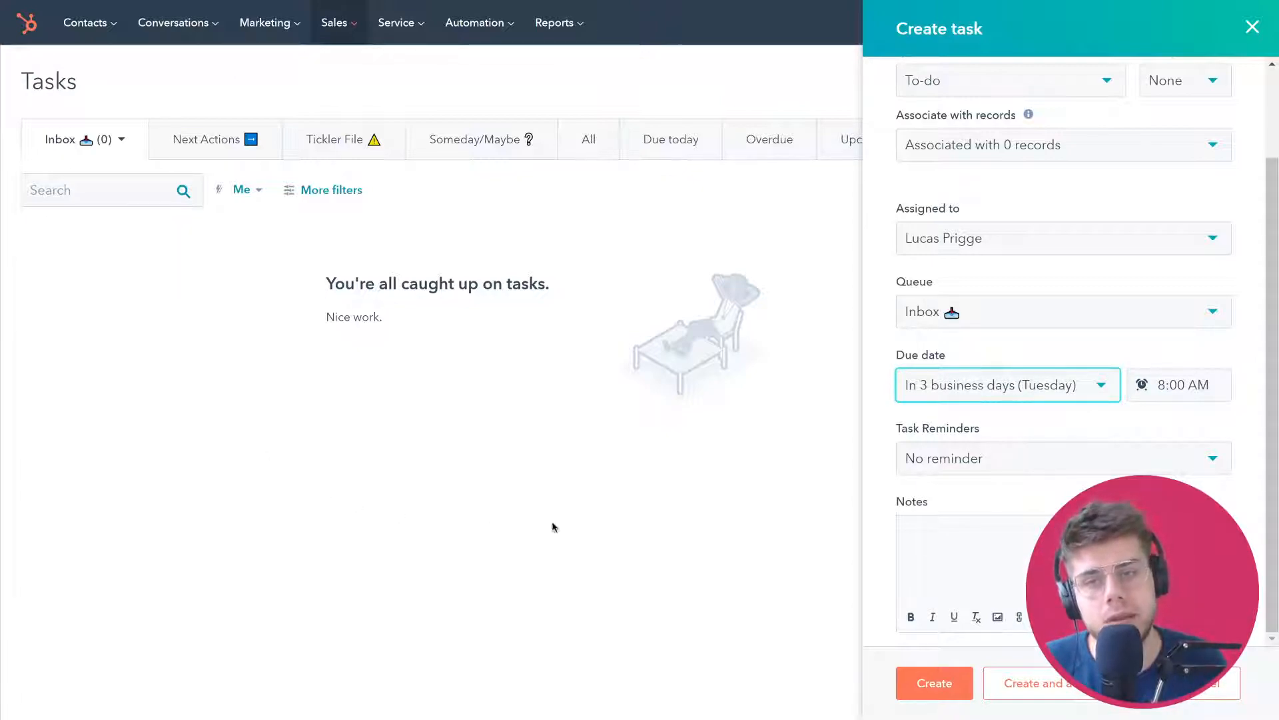
Set the task's due date to the custom date 12/31/2022 and create the task
left_click(1095, 385)
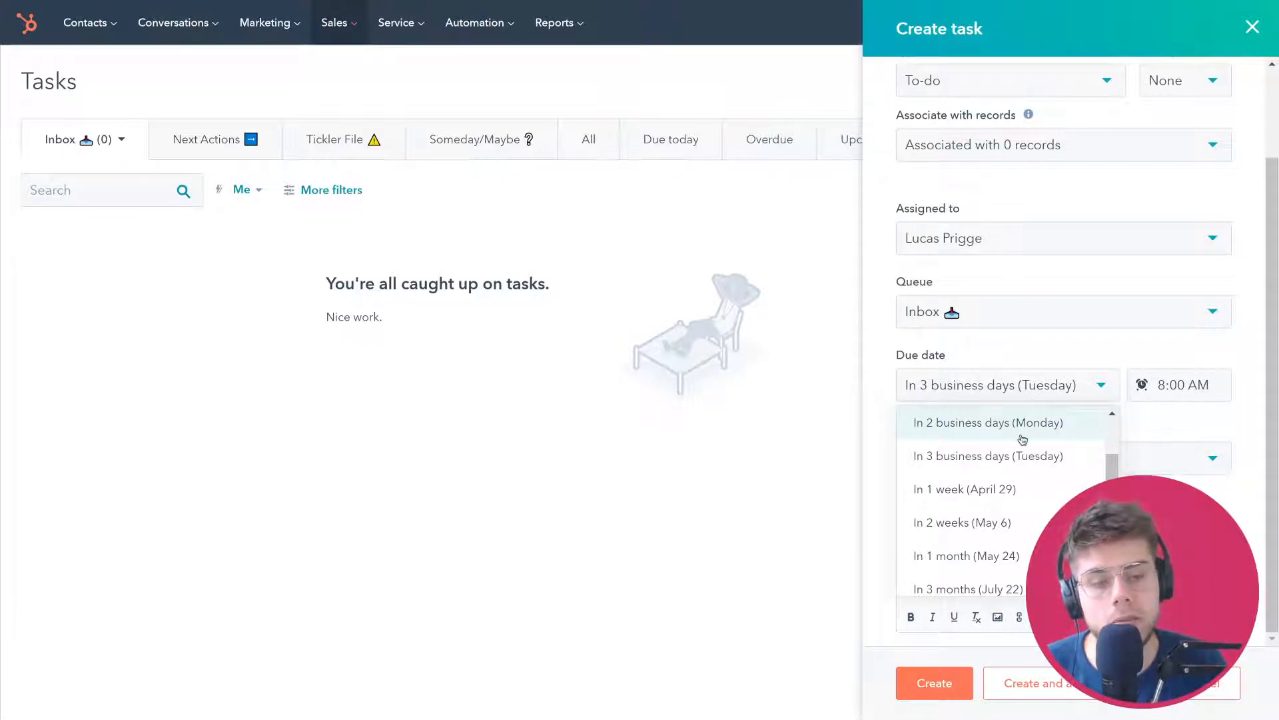
scroll(1041, 490, "down", 2)
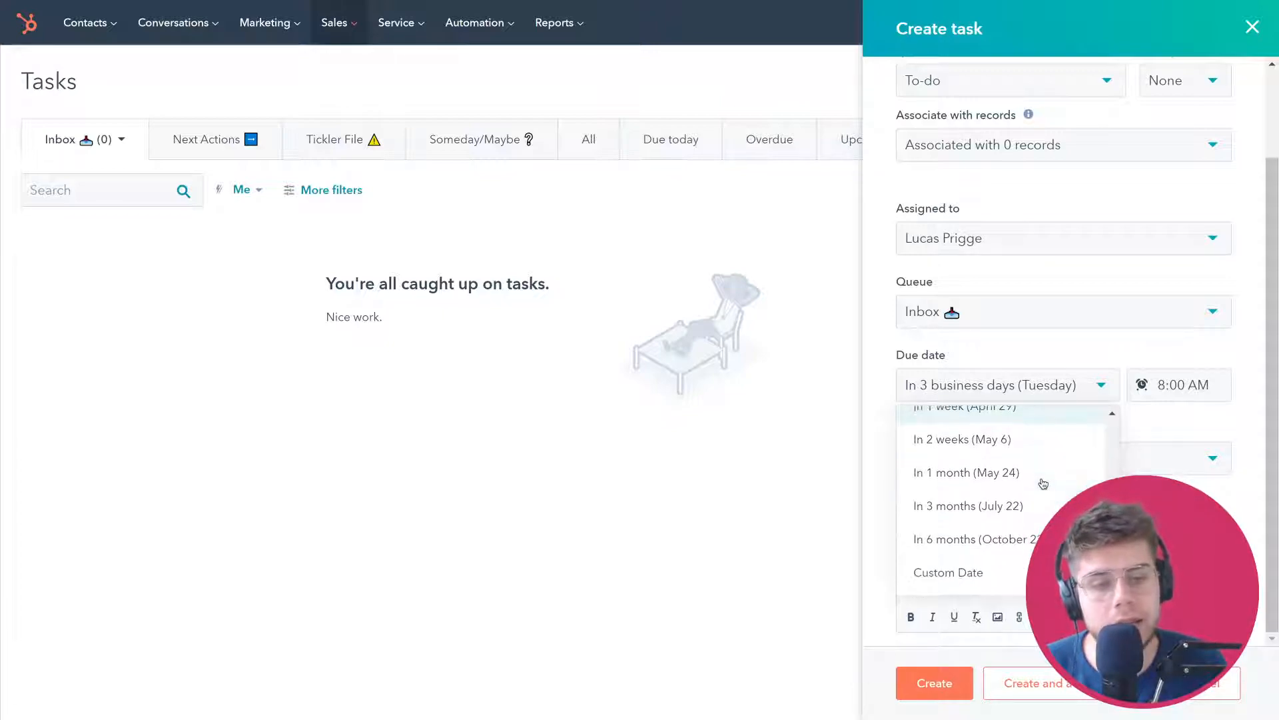
left_click(1021, 568)
left_click(1115, 441)
left_click(1115, 441)
left_click(1115, 441)
left_click(1113, 444)
left_click(1113, 444)
left_click(1113, 444)
double_click(1111, 446)
triple_click(1112, 445)
triple_click(1112, 446)
left_click(1113, 447)
double_click(1114, 445)
left_click(1114, 445)
left_click(1113, 445)
left_click(1113, 444)
left_click(1118, 601)
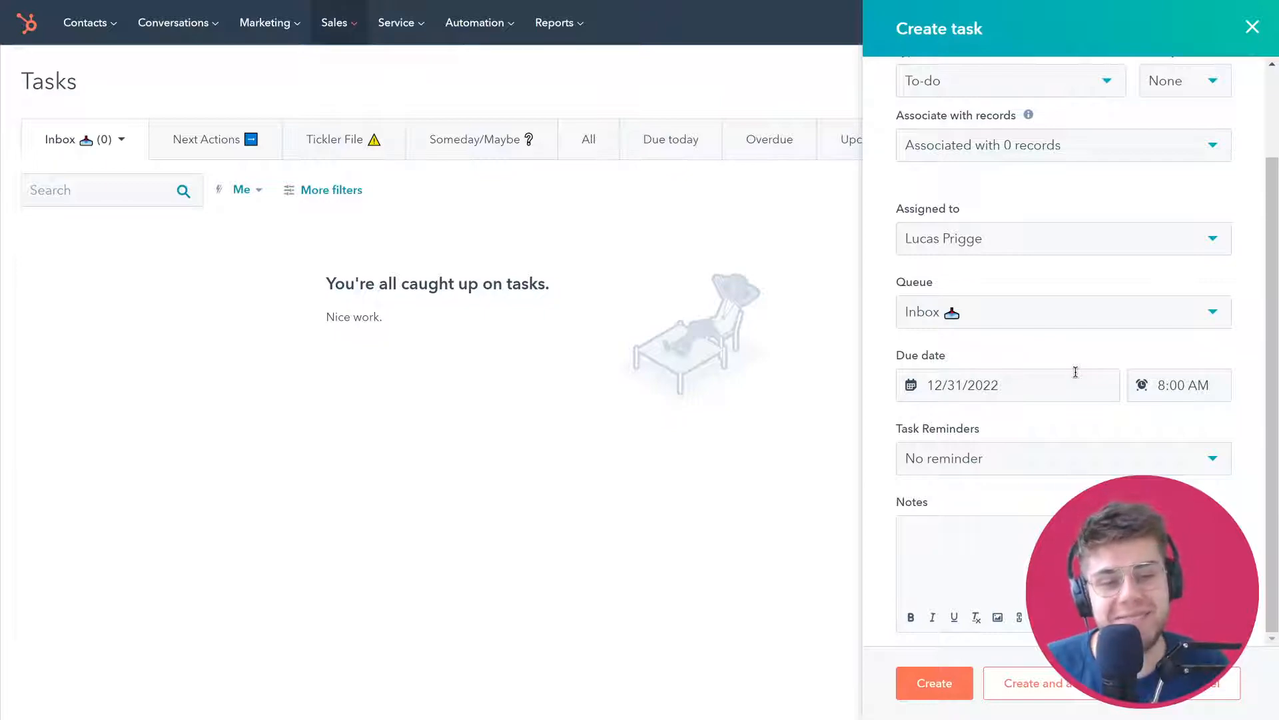
left_click(998, 524)
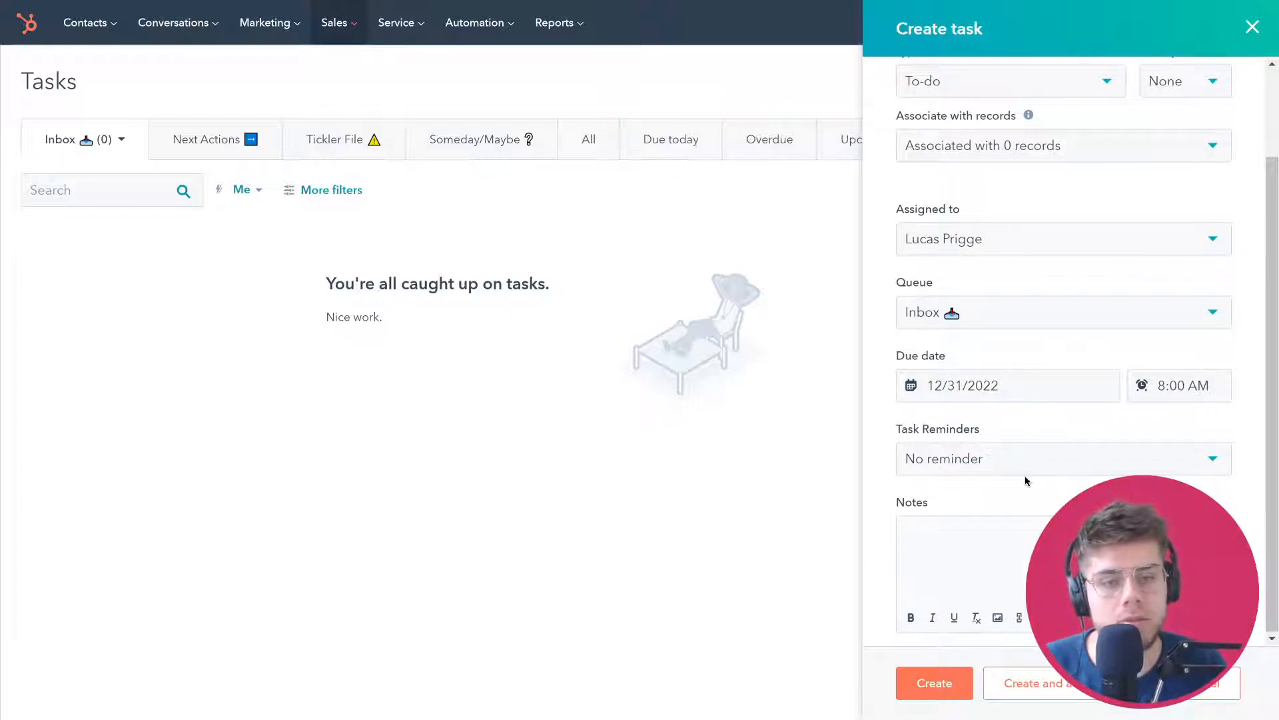
left_click(942, 689)
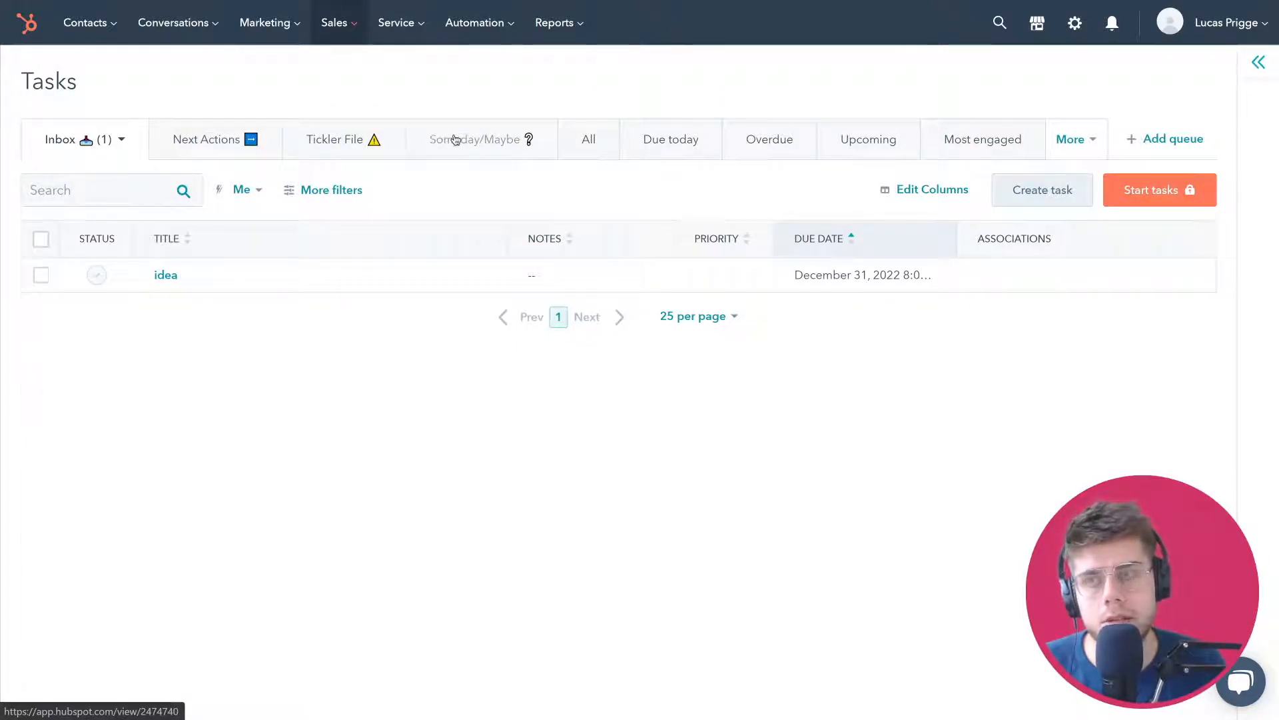
Show the Next Actions queue and sort its tasks by their notes in ascending order
left_click(171, 140)
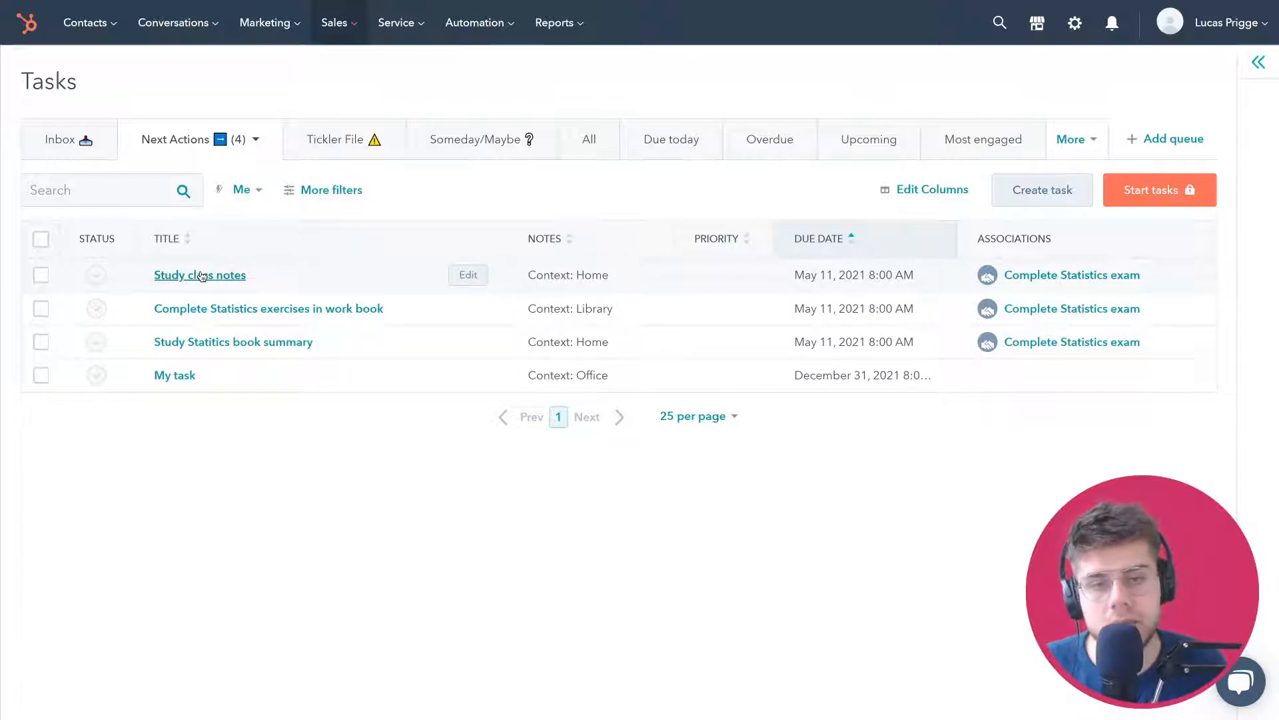
left_click_drag(529, 274, 613, 278)
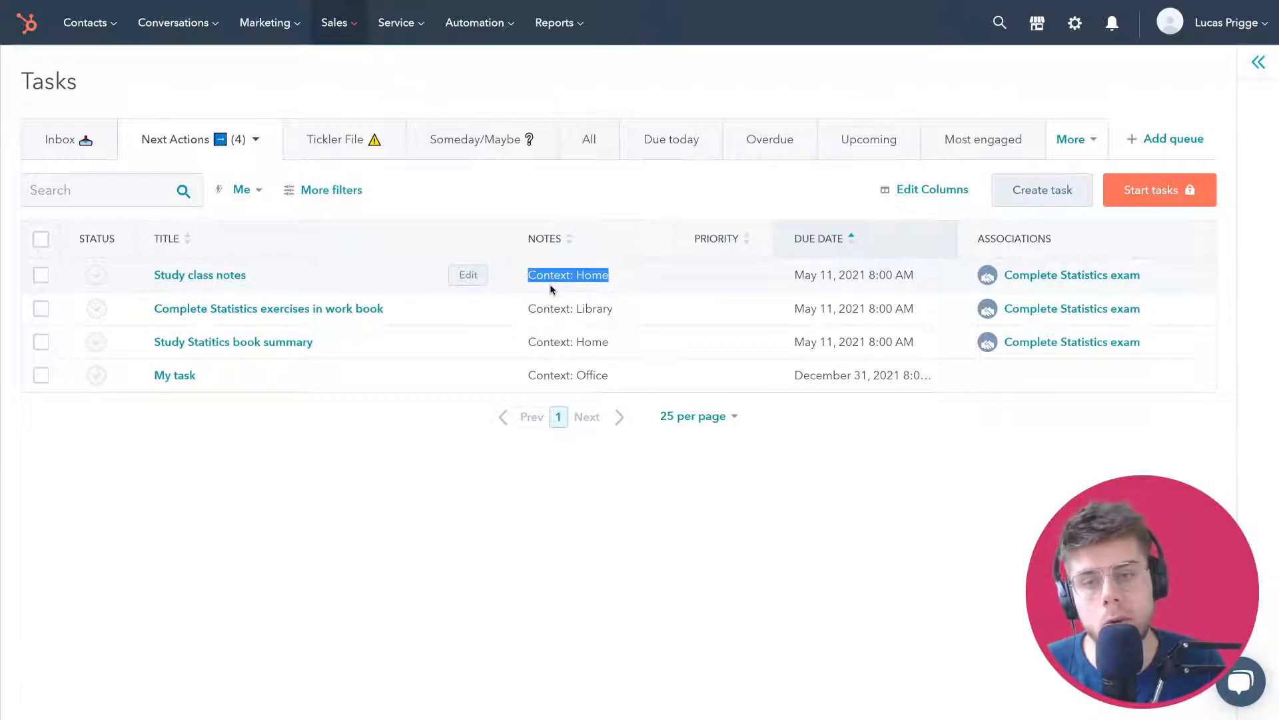
left_click(554, 248)
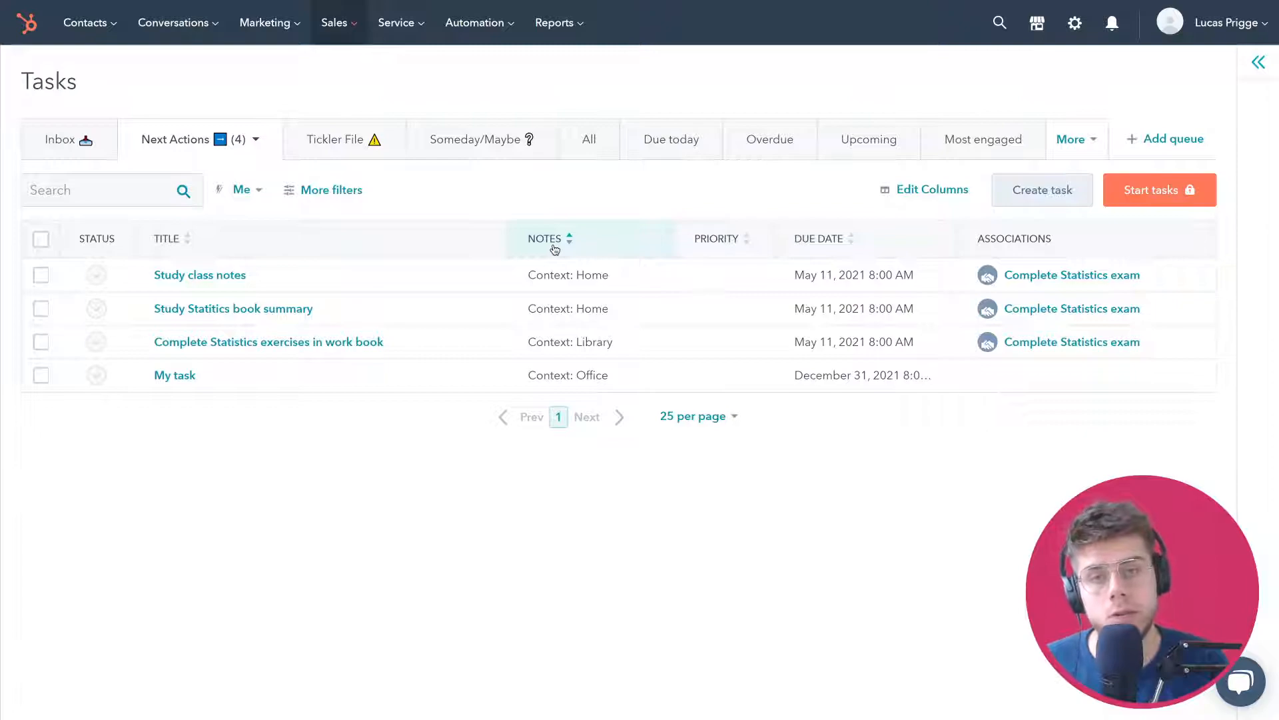
Examine the additional task filters for the Next Actions queue, including the task type and priority options, and leave them unapplied
left_click(336, 192)
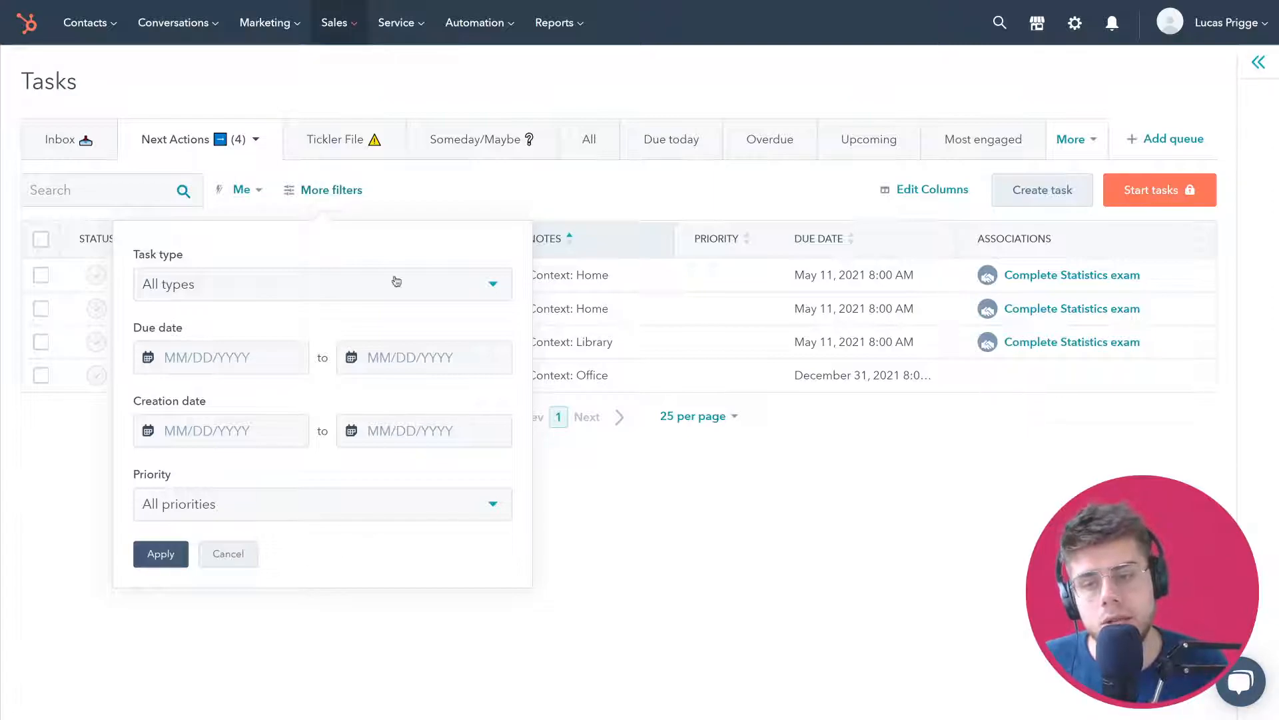
left_click(323, 287)
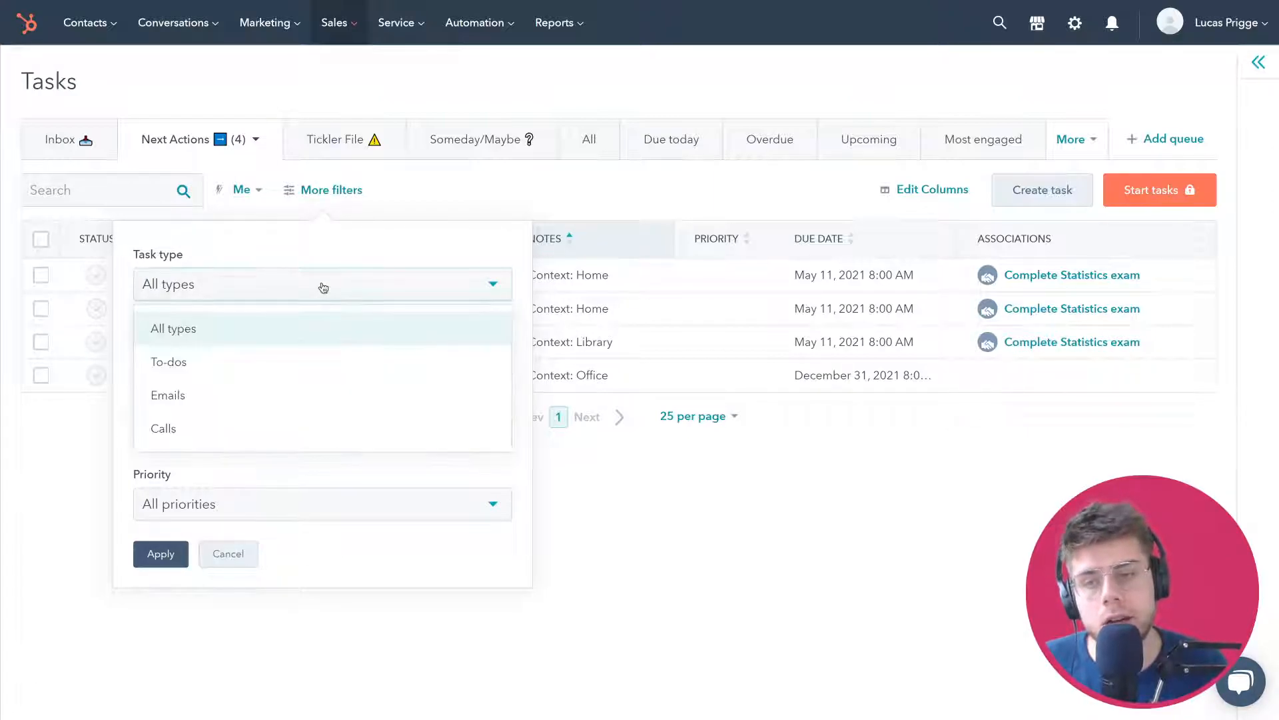
left_click(323, 287)
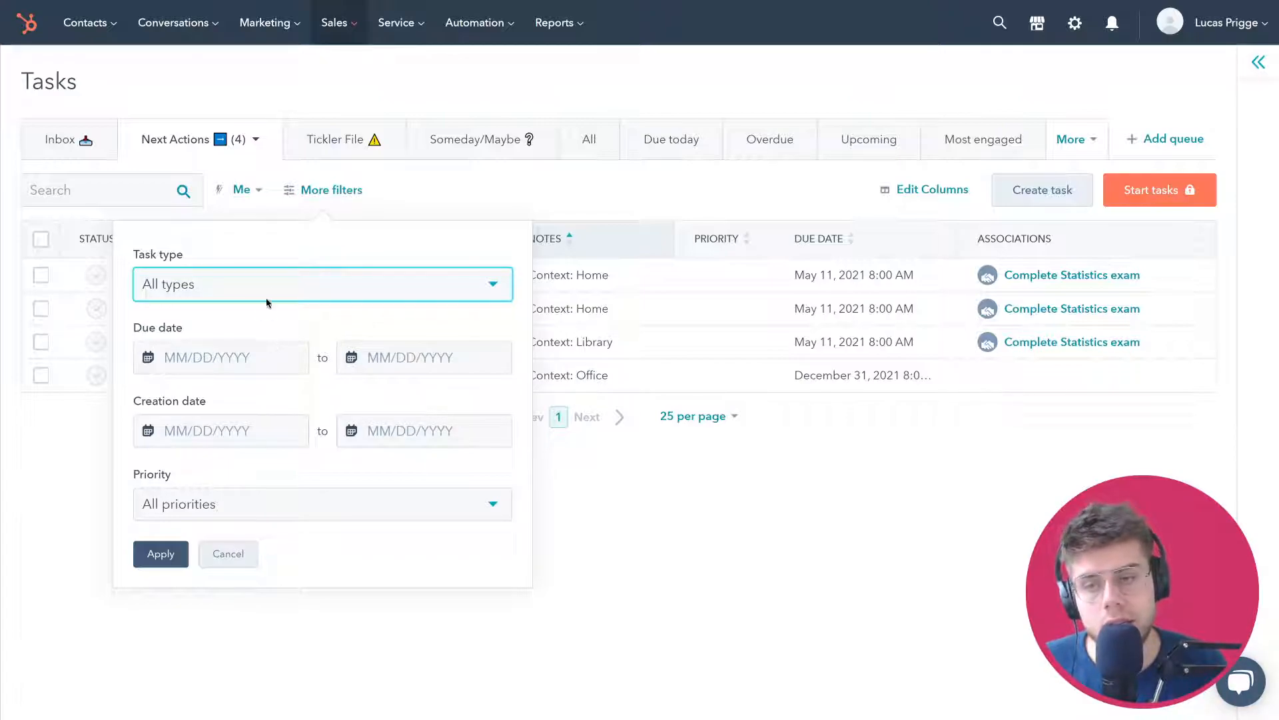
left_click(260, 281)
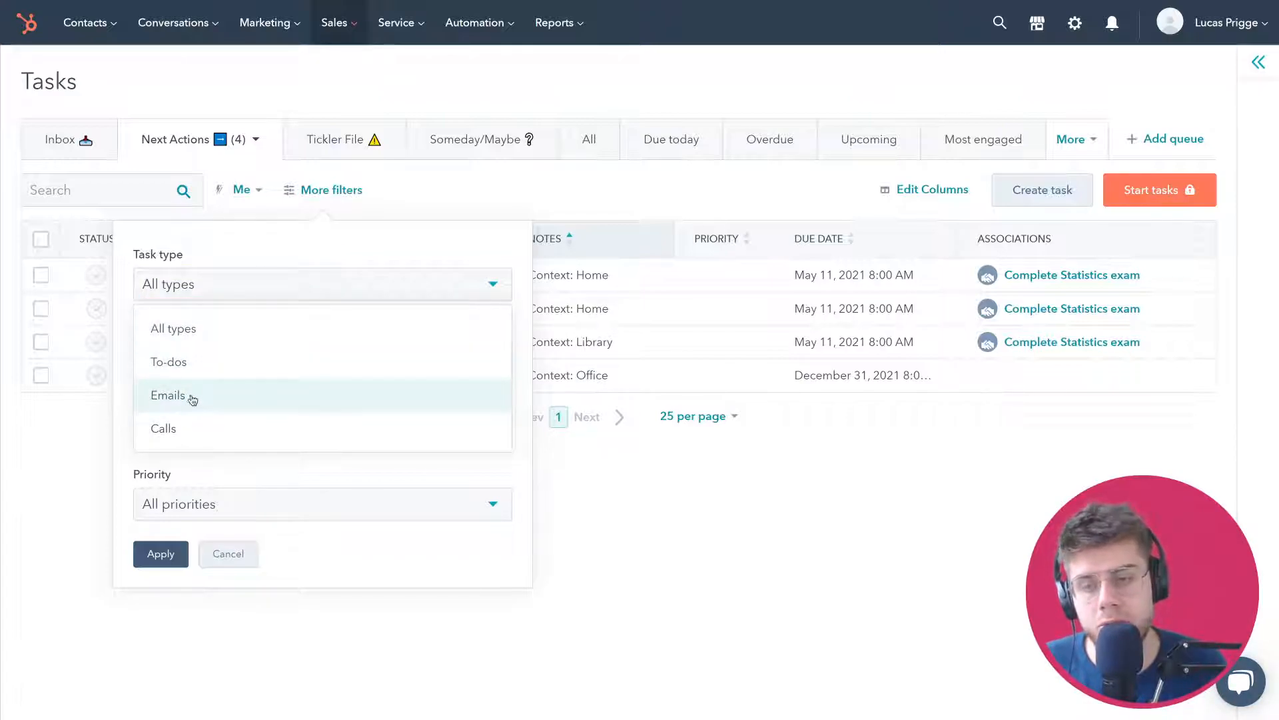
left_click(229, 286)
left_click(231, 288)
left_click(231, 288)
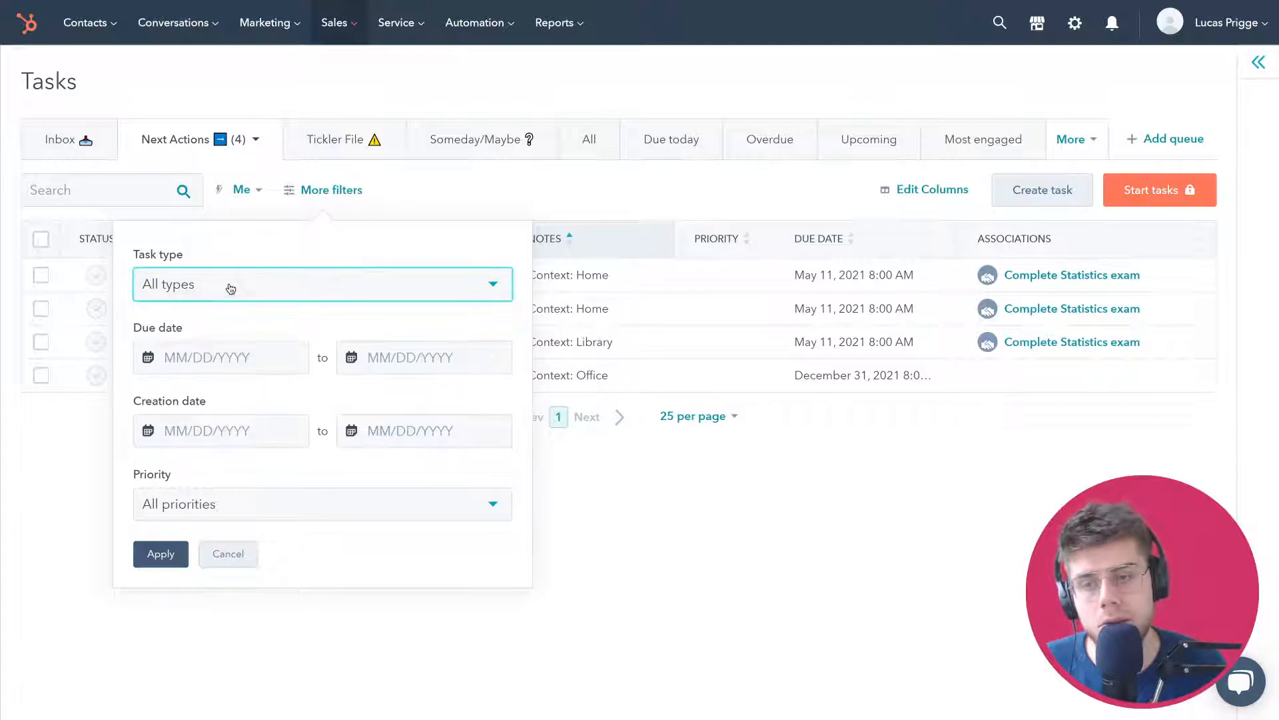
left_click(323, 492)
left_click(323, 493)
left_click(229, 554)
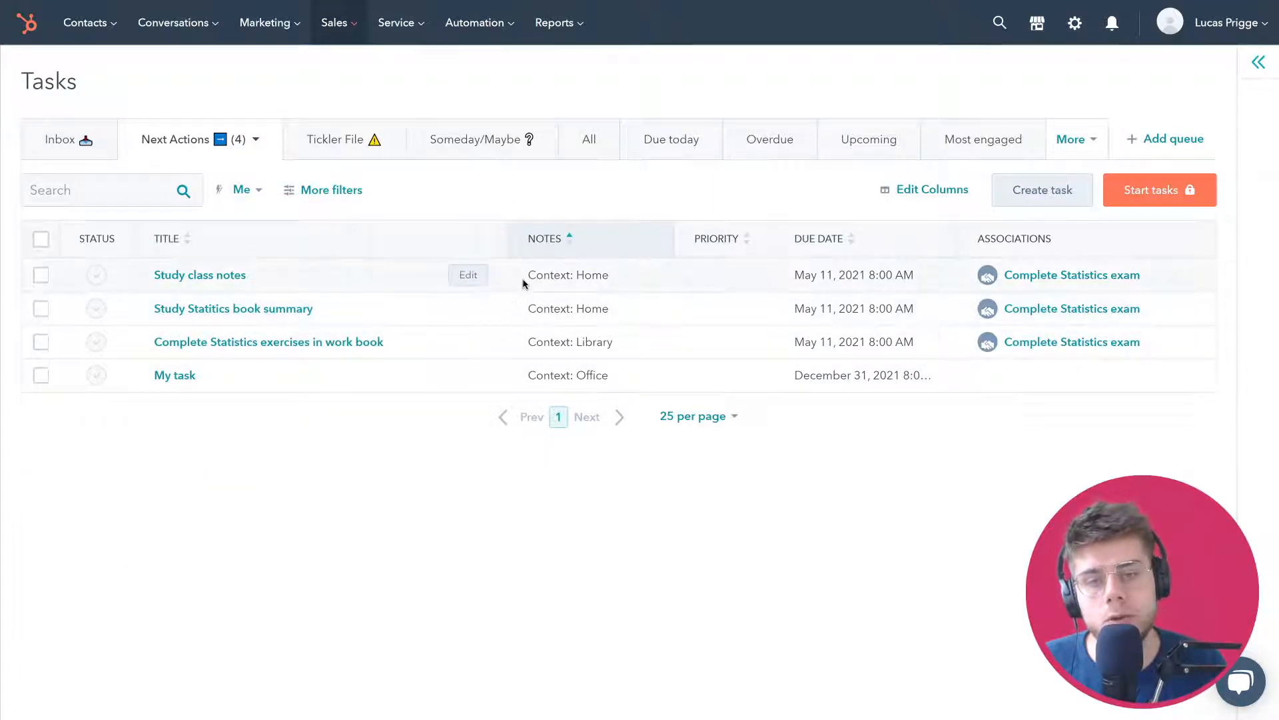
Search the Next Actions queue for tasks with the context "Home"
left_click_drag(526, 282, 615, 278)
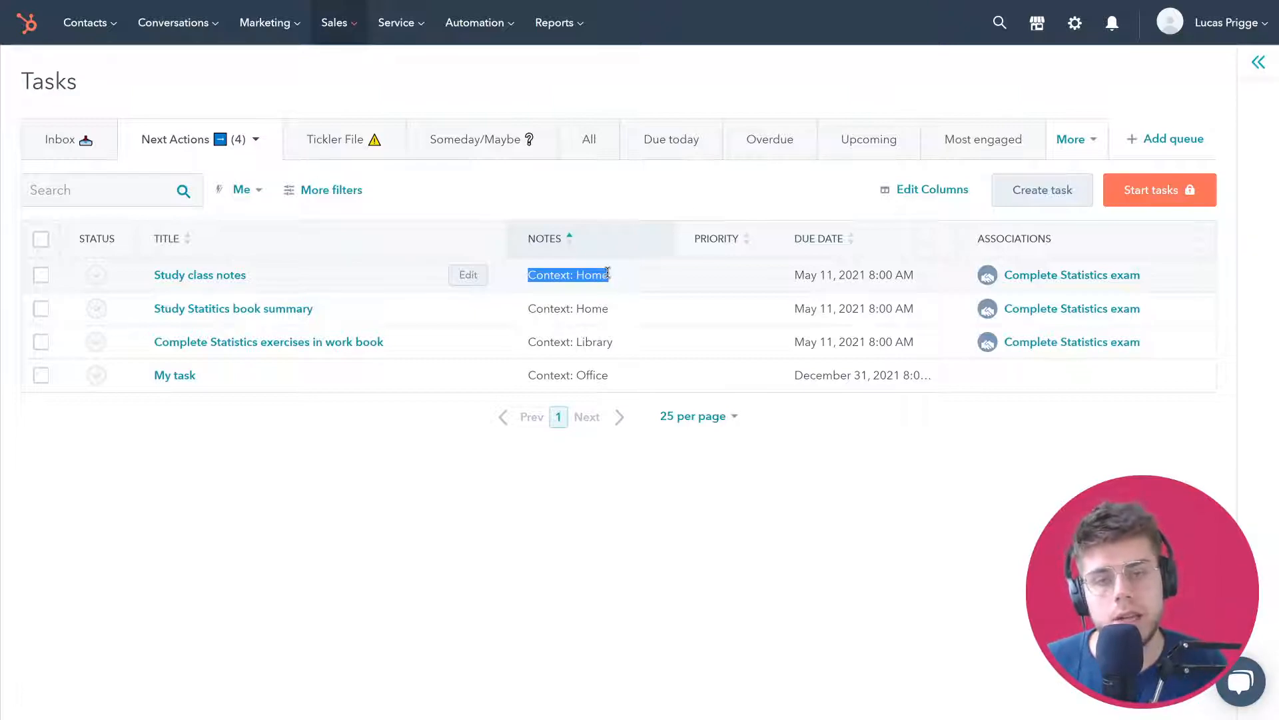
left_click(96, 191)
type("Home")
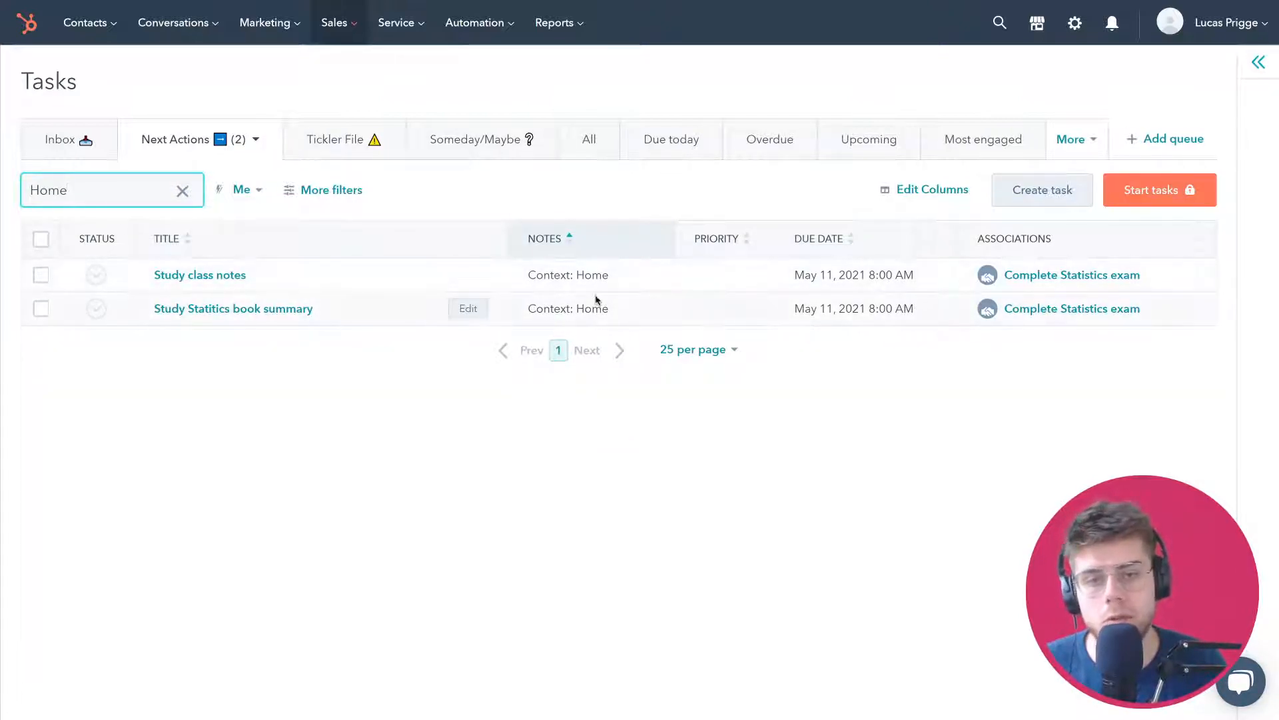
Copy the note text "Context: Home" from the Study class notes task
left_click_drag(536, 275, 627, 279)
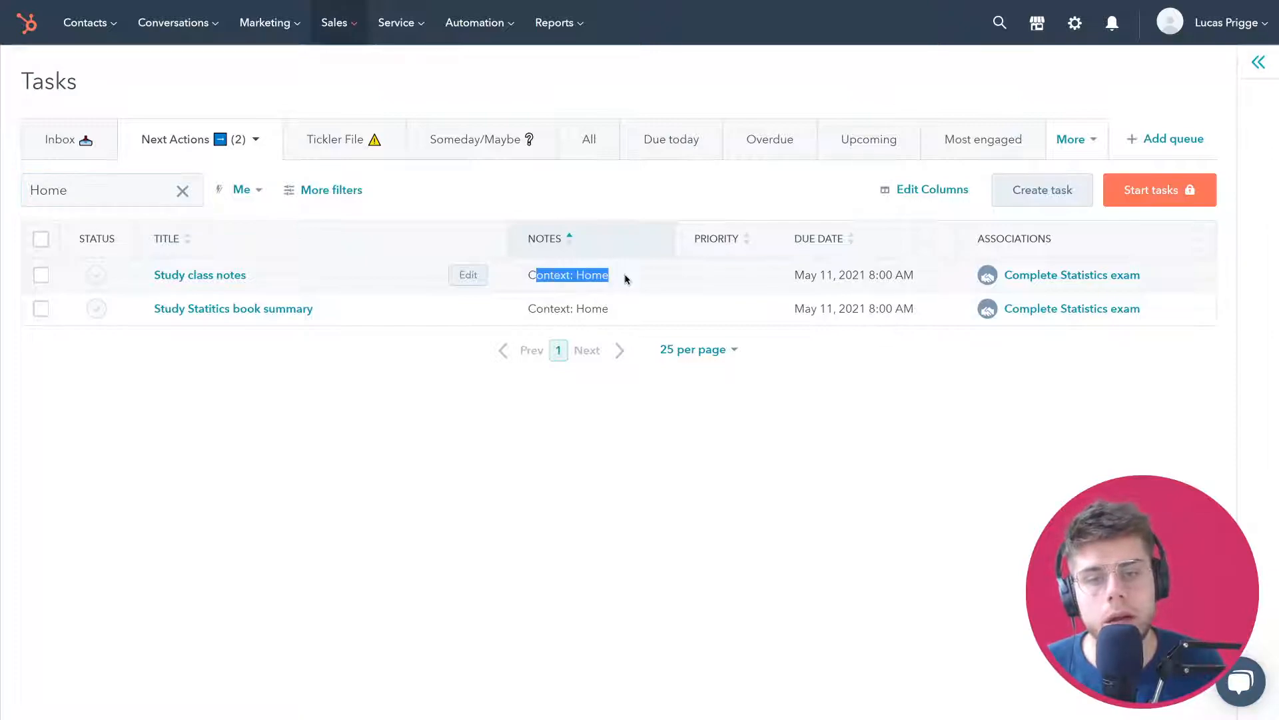
left_click(626, 278)
left_click_drag(529, 274, 627, 280)
right_click(603, 274)
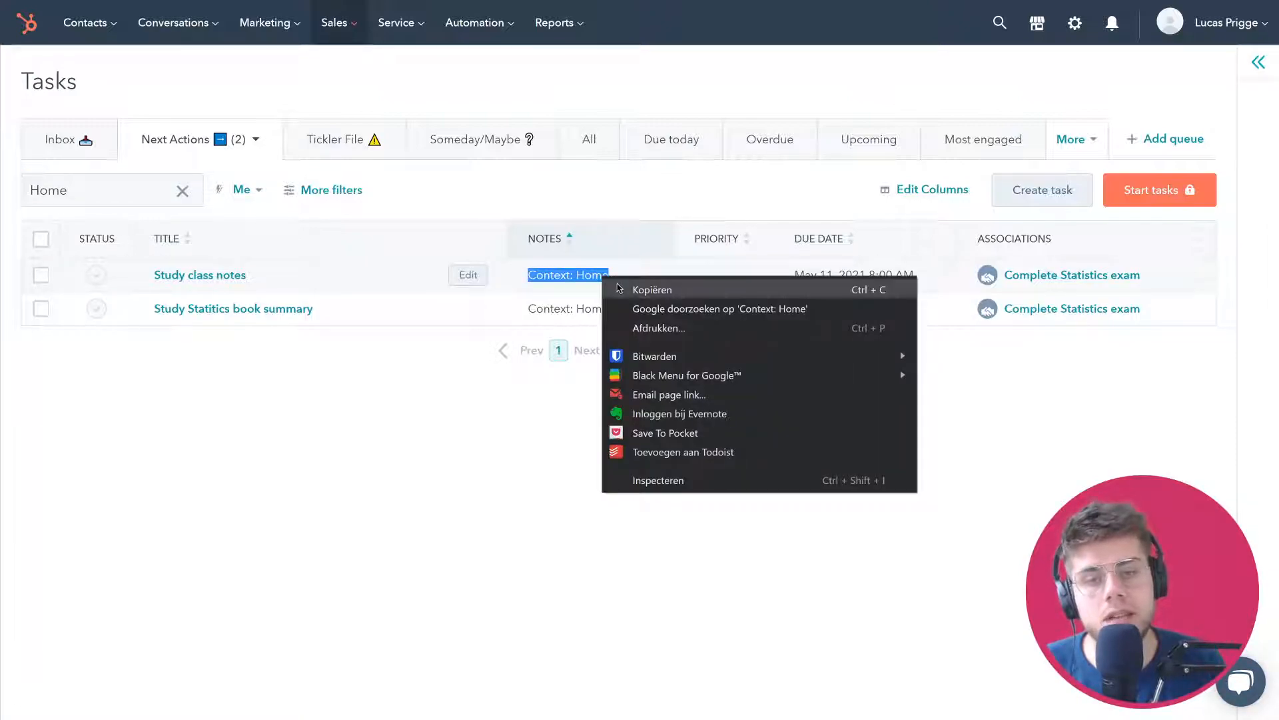
left_click(616, 288)
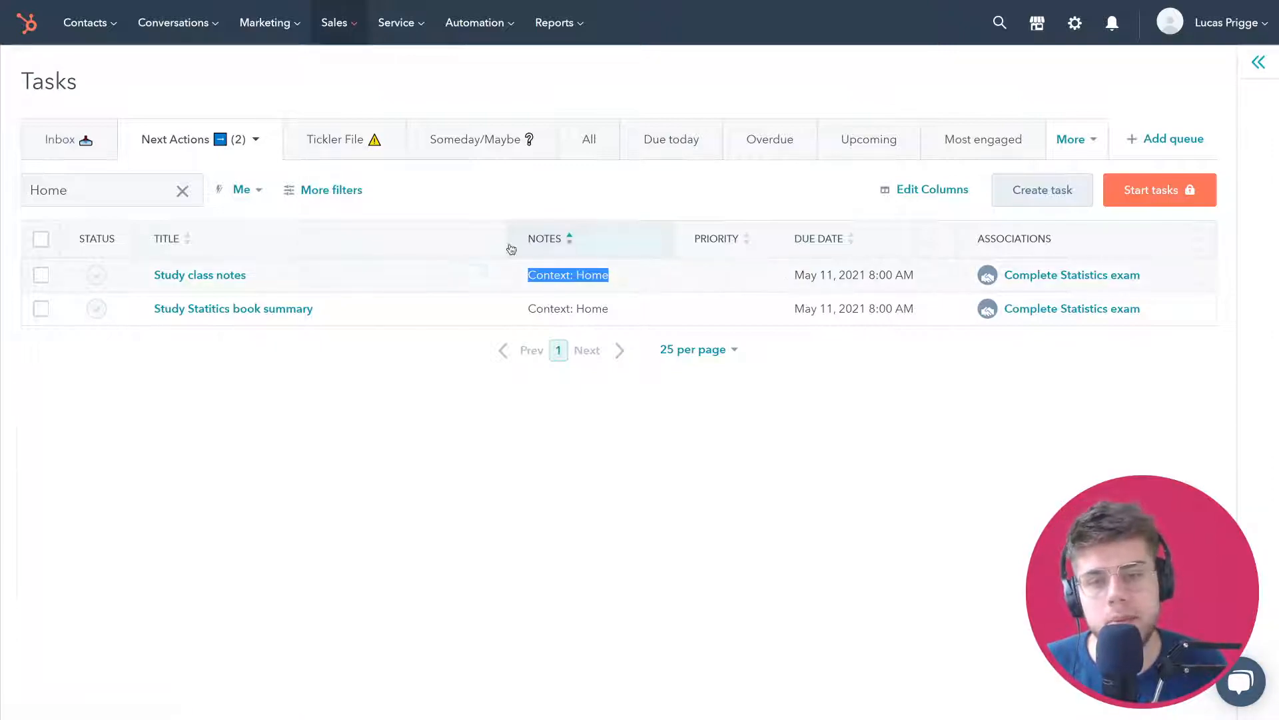
Open the "idea" task from the Inbox queue for editing and place the cursor in its notes
left_click(67, 141)
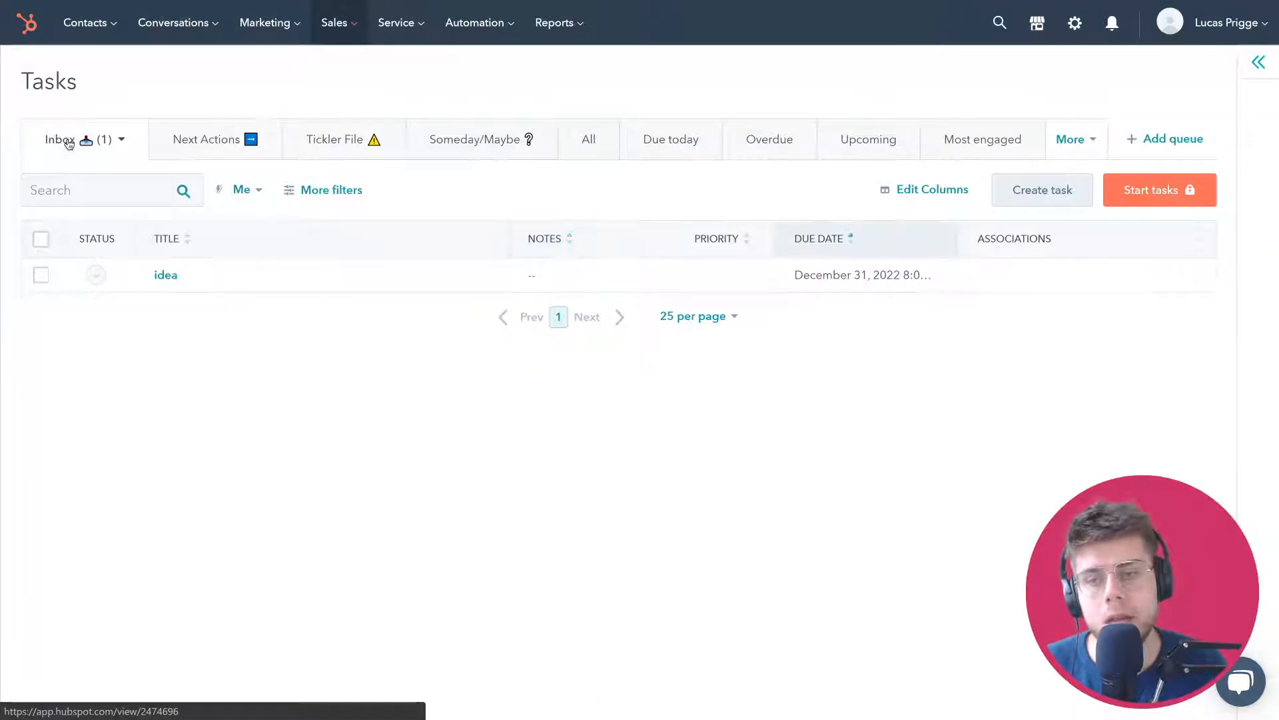
left_click(166, 276)
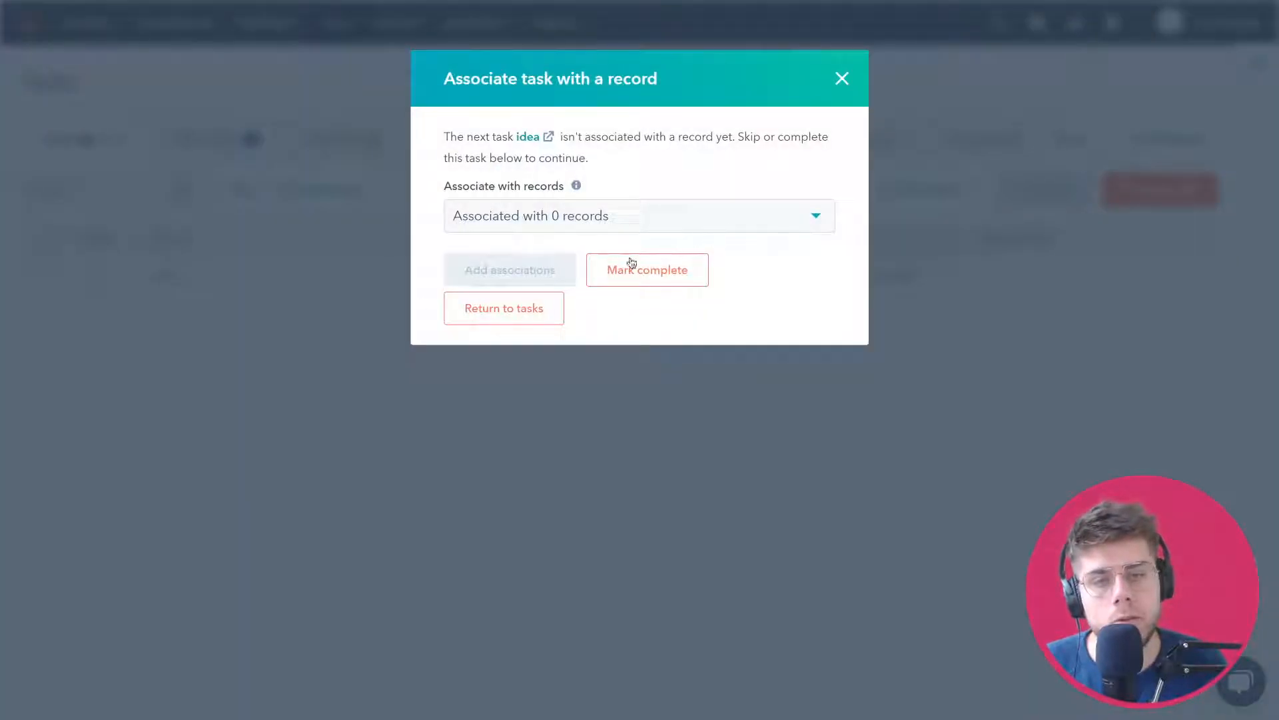
left_click(842, 75)
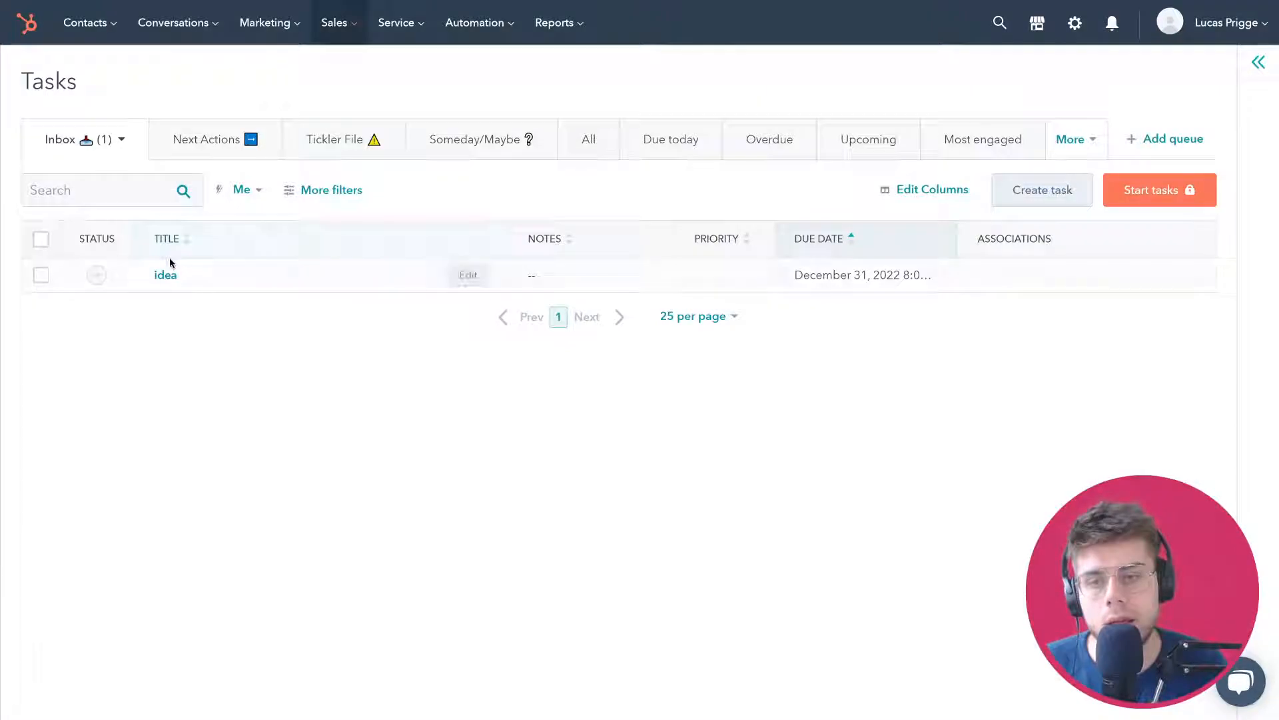
left_click(466, 278)
scroll(1062, 313, "down", 2)
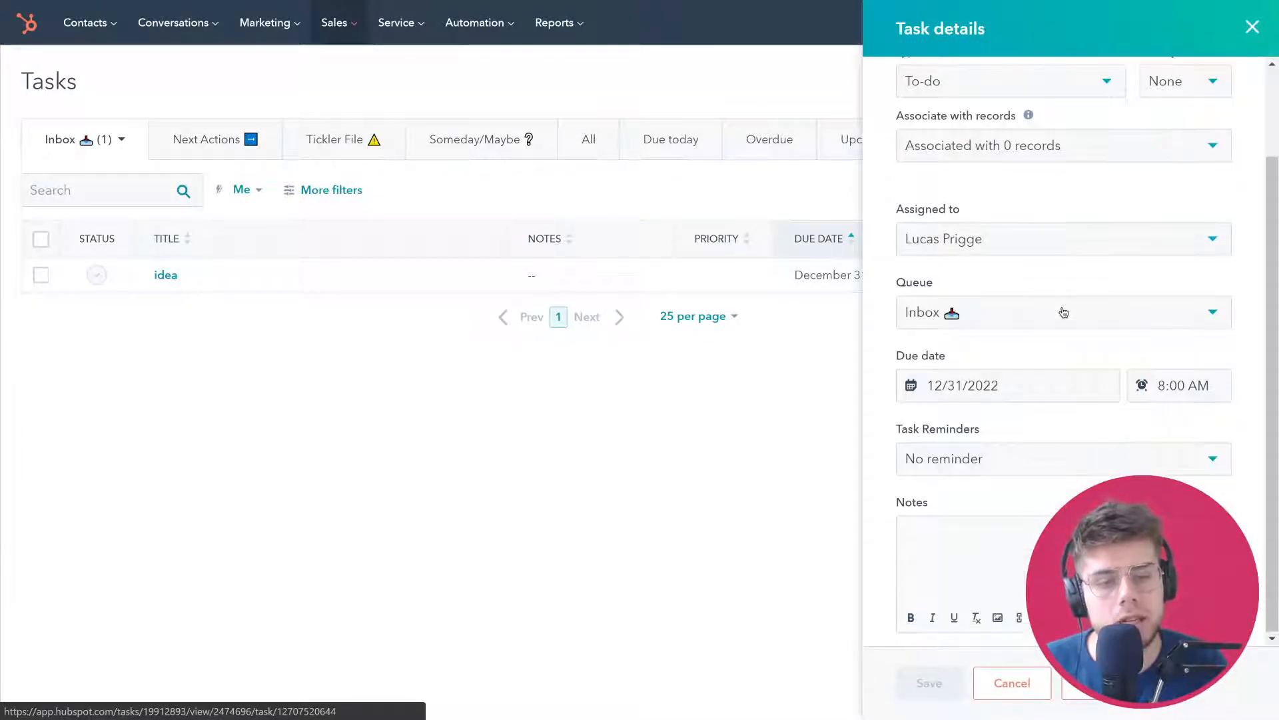
left_click(932, 532)
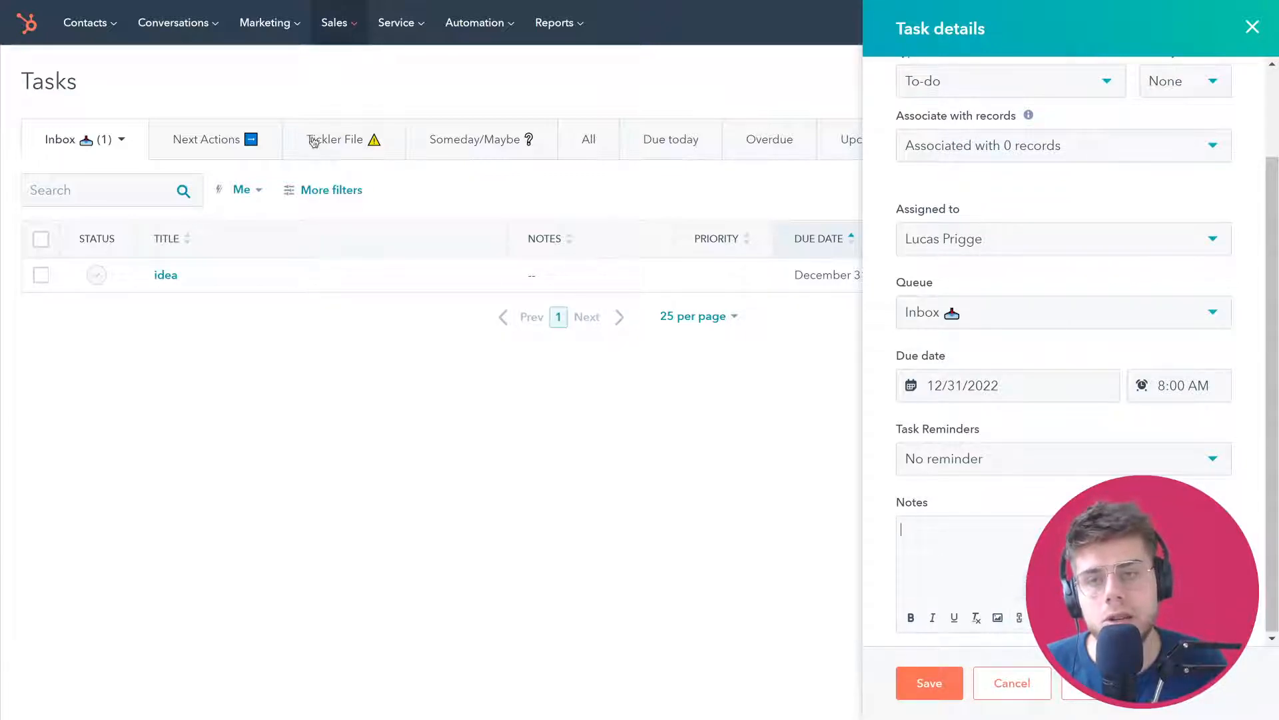
Locate the Snippets tool among the conversation tools and insert the Home snippet into the idea task's notes
left_click(186, 28)
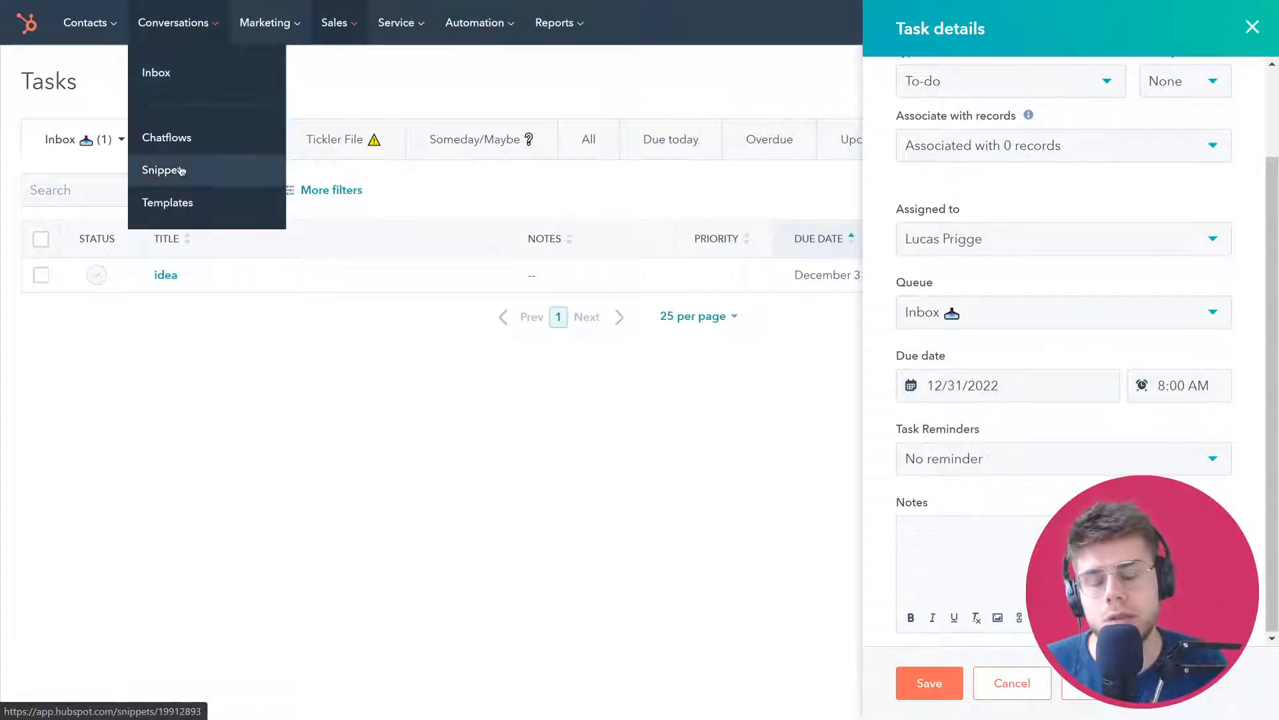
left_click(194, 24)
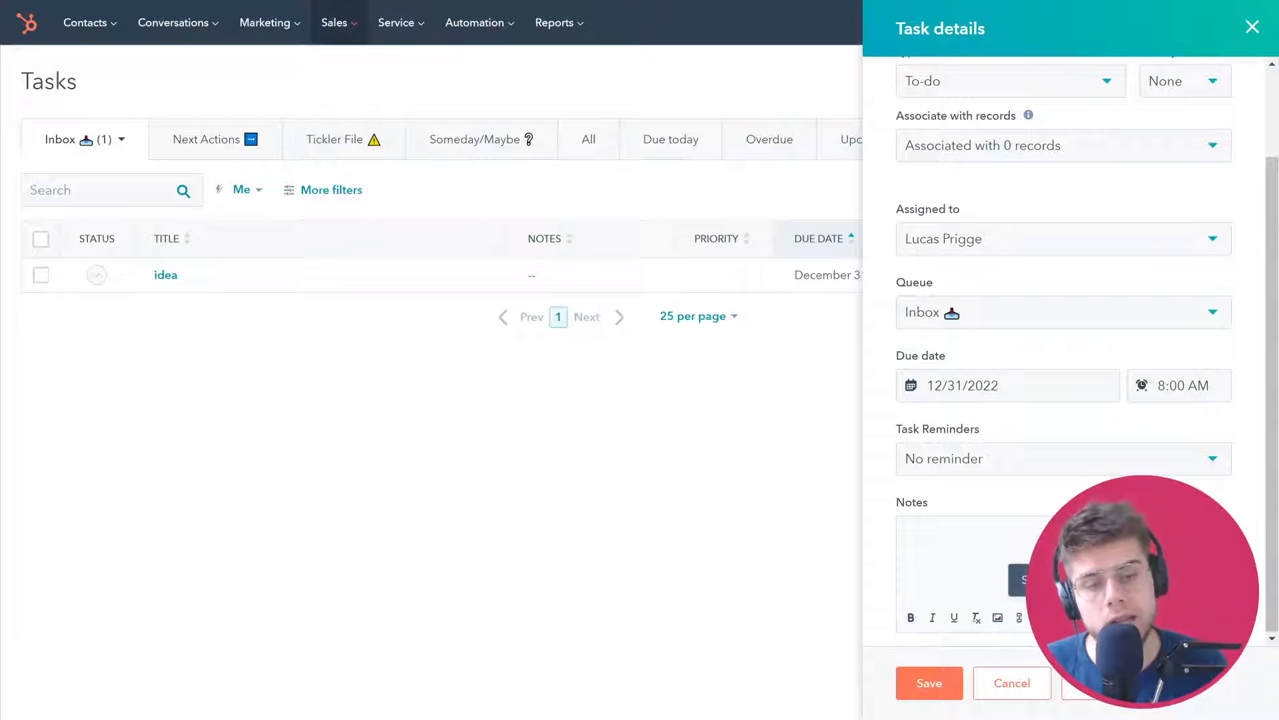
left_click(1041, 617)
scroll(1143, 497, "down", 1)
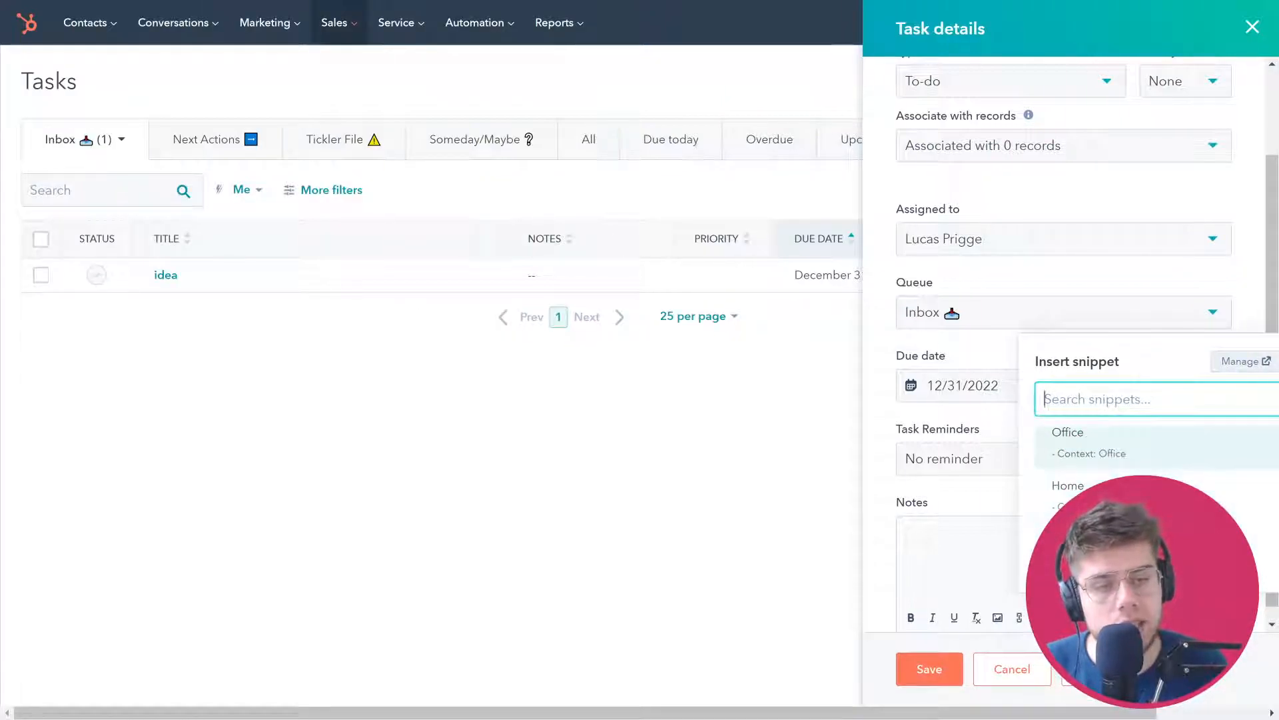
scroll(1118, 464, "up", 1)
scroll(1118, 465, "down", 1)
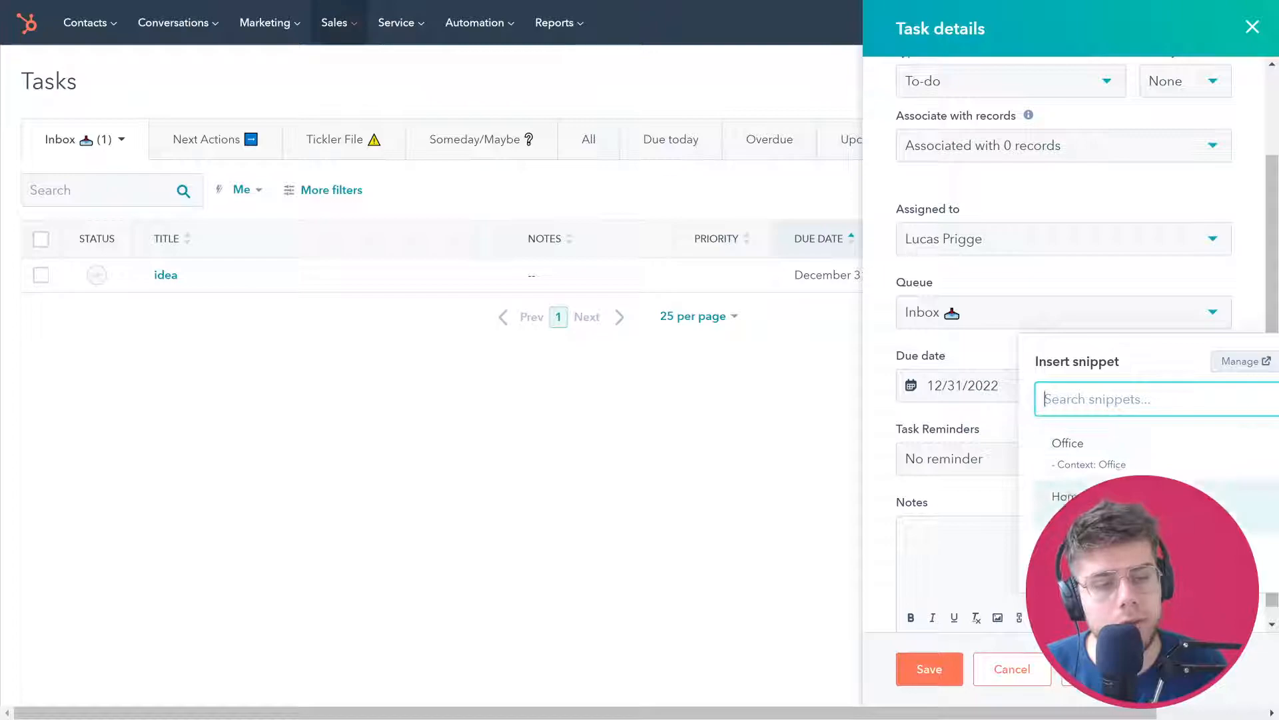
scroll(1123, 465, "up", 1)
scroll(1100, 457, "down", 1)
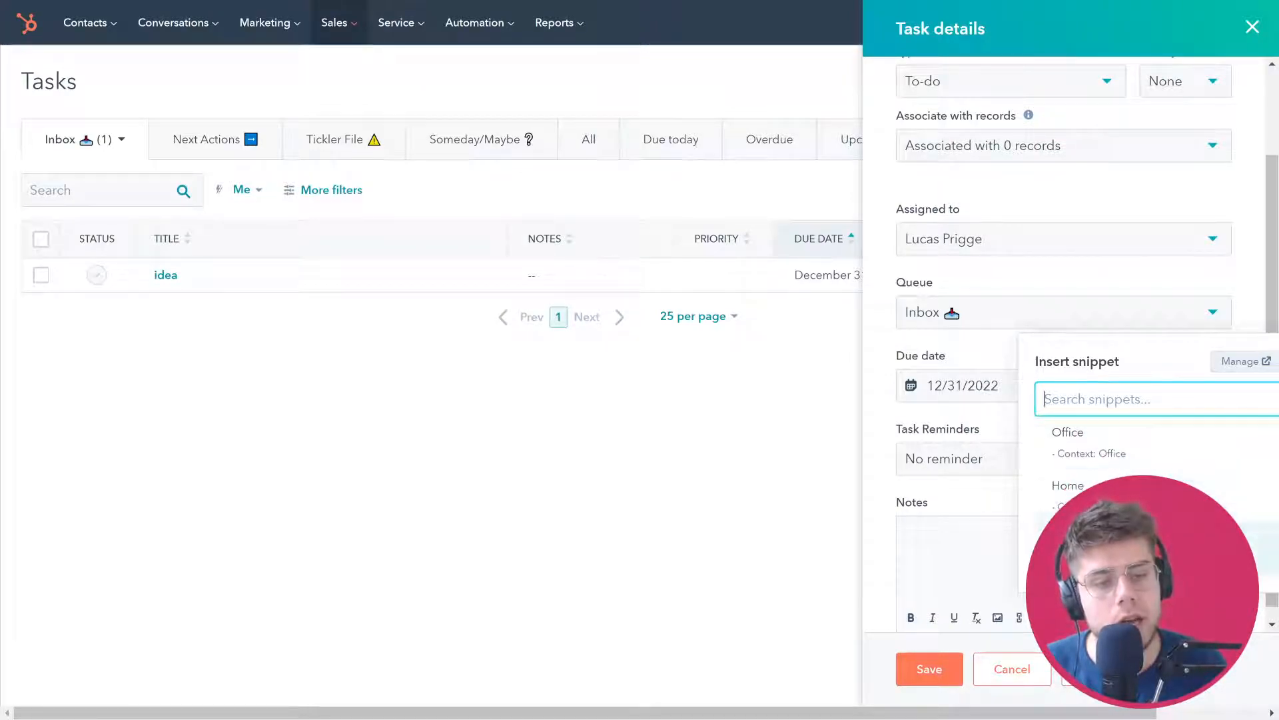
scroll(1098, 464, "up", 1)
scroll(1098, 464, "down", 1)
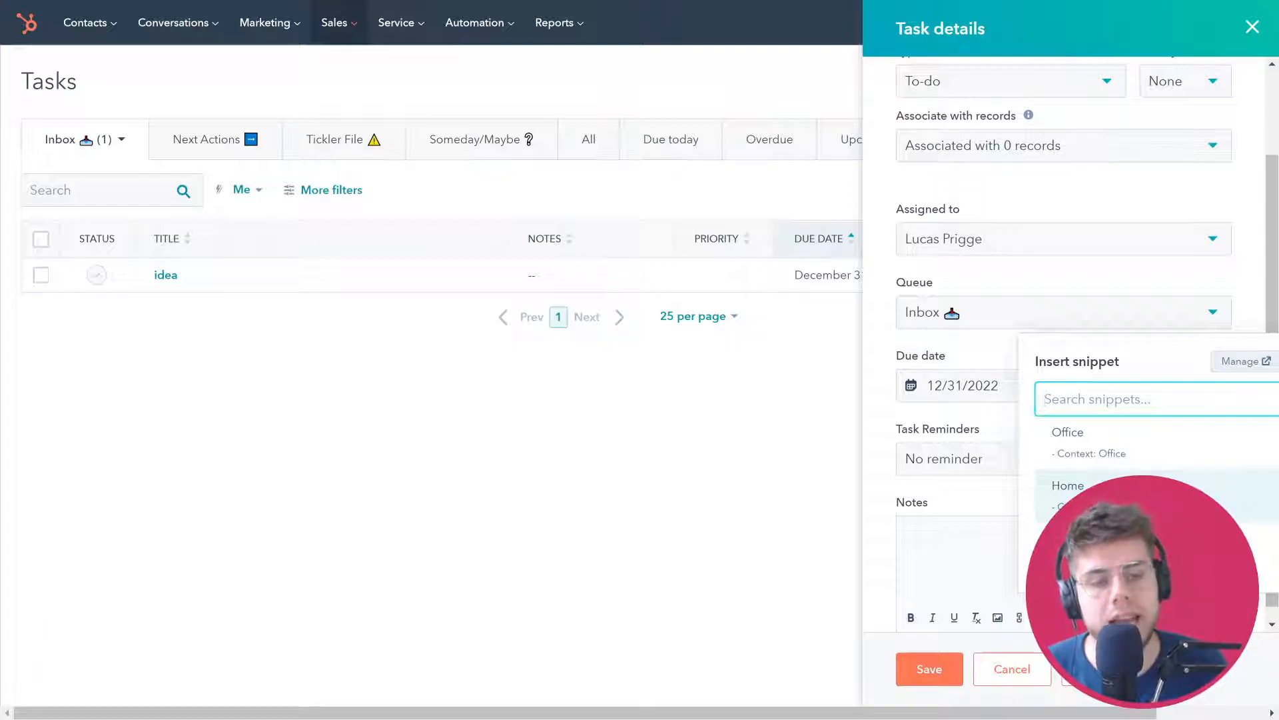
left_click(1069, 490)
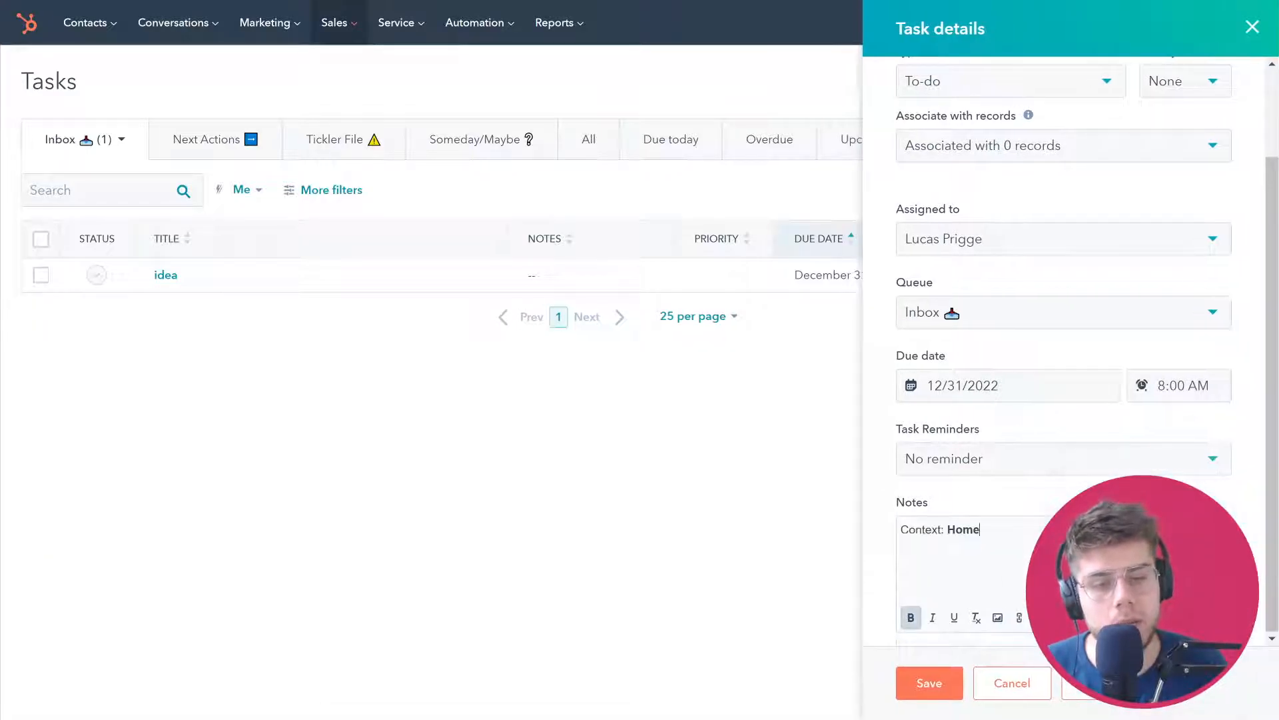
Insert the Home snippet a second time below the first in the notes, using the inline shortcut "#hom"
left_click_drag(982, 532, 867, 536)
left_click(1060, 559)
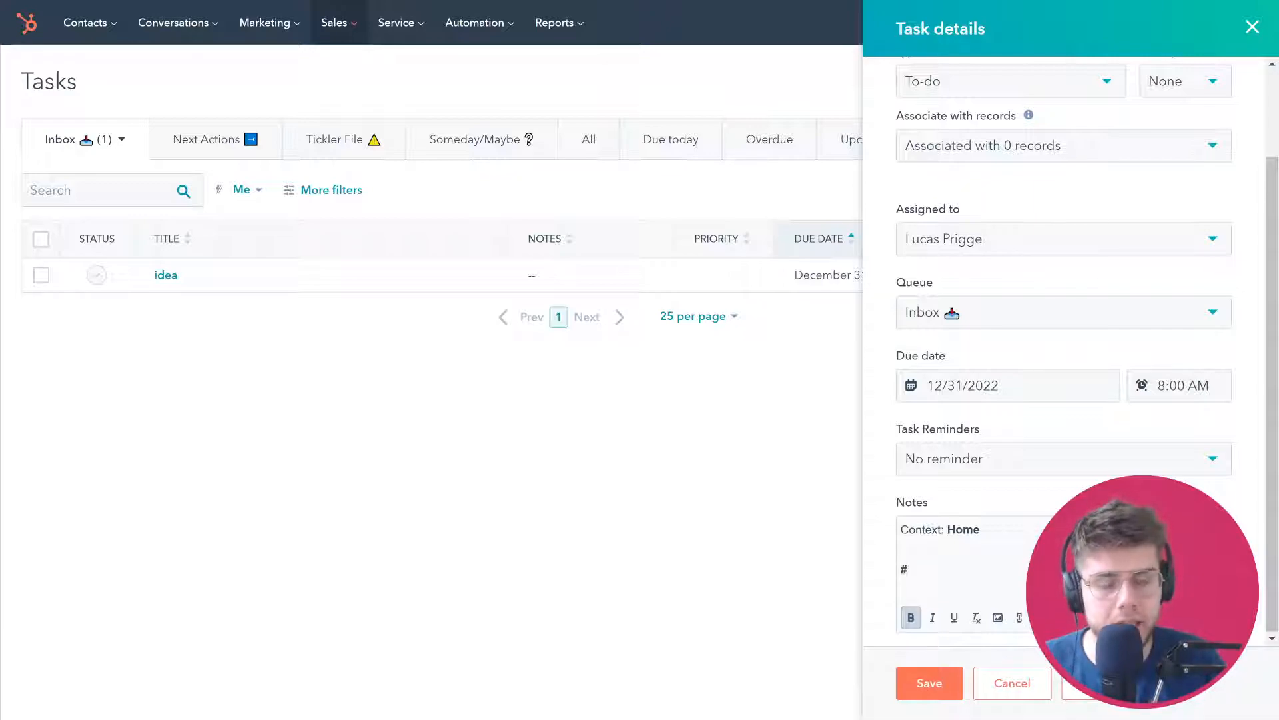
type("hom")
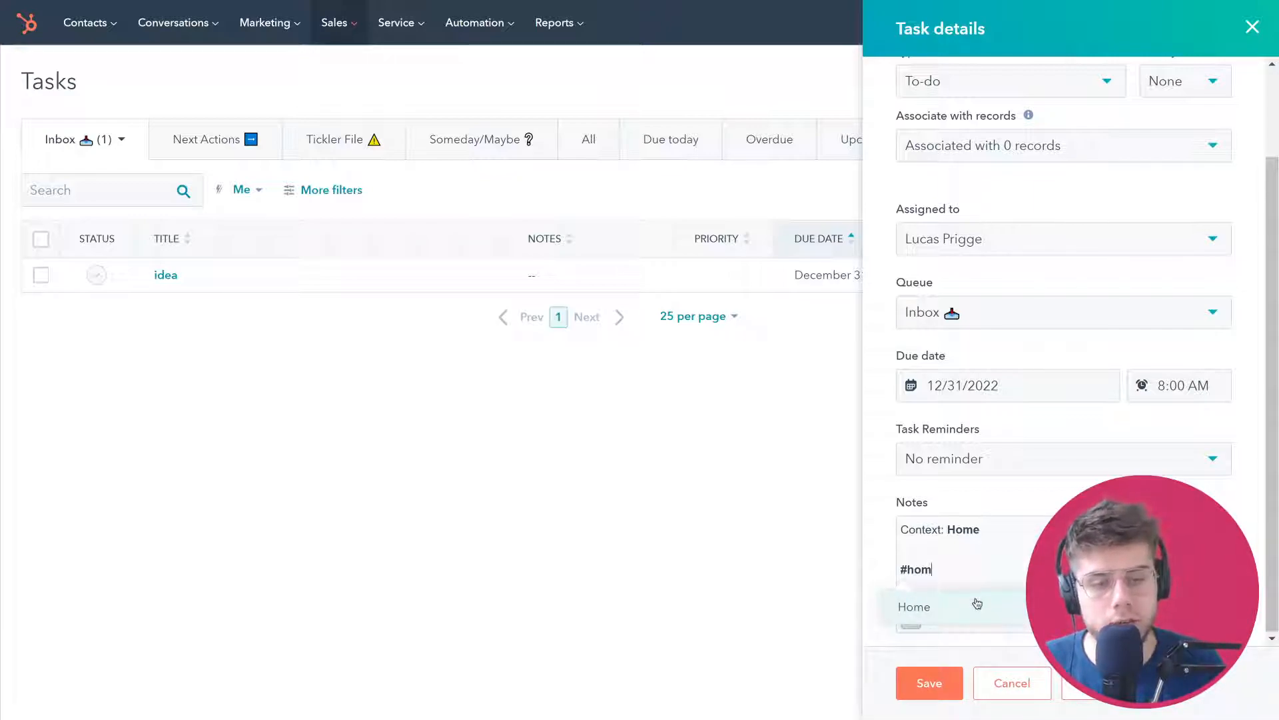
left_click(977, 603)
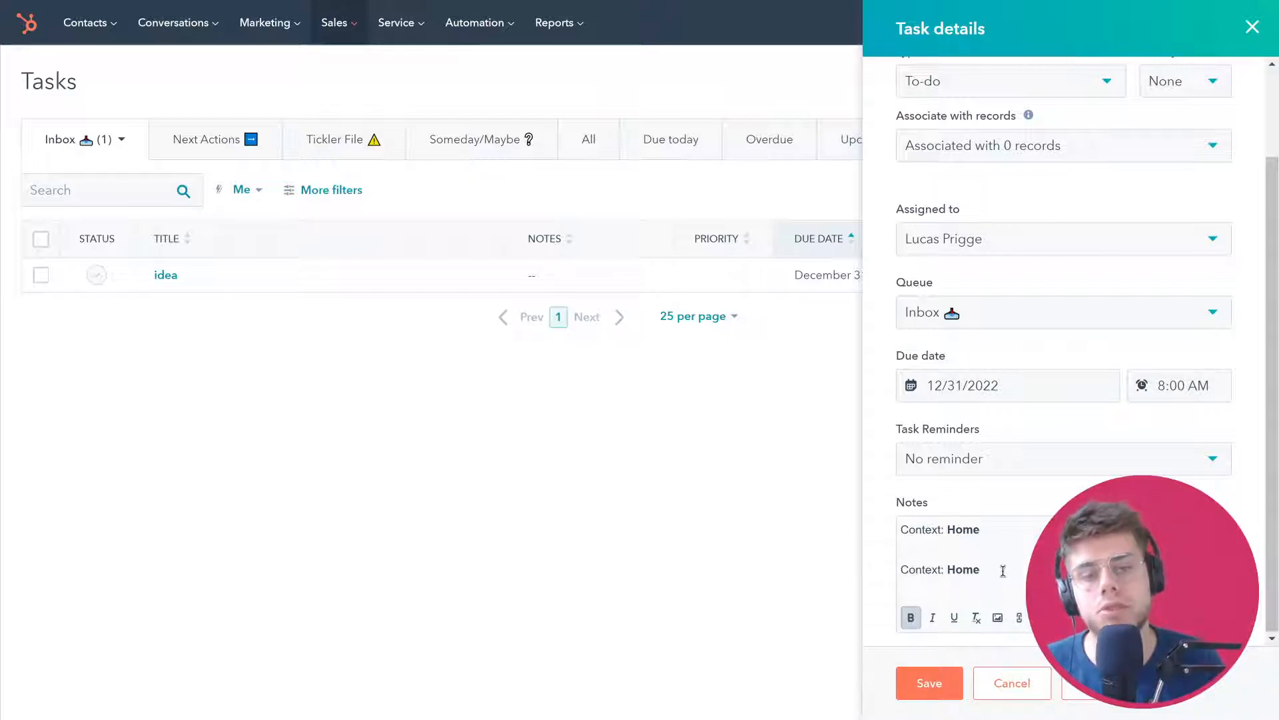
Delete the second context line from the notes and cancel editing the idea task
left_click_drag(1003, 571, 891, 552)
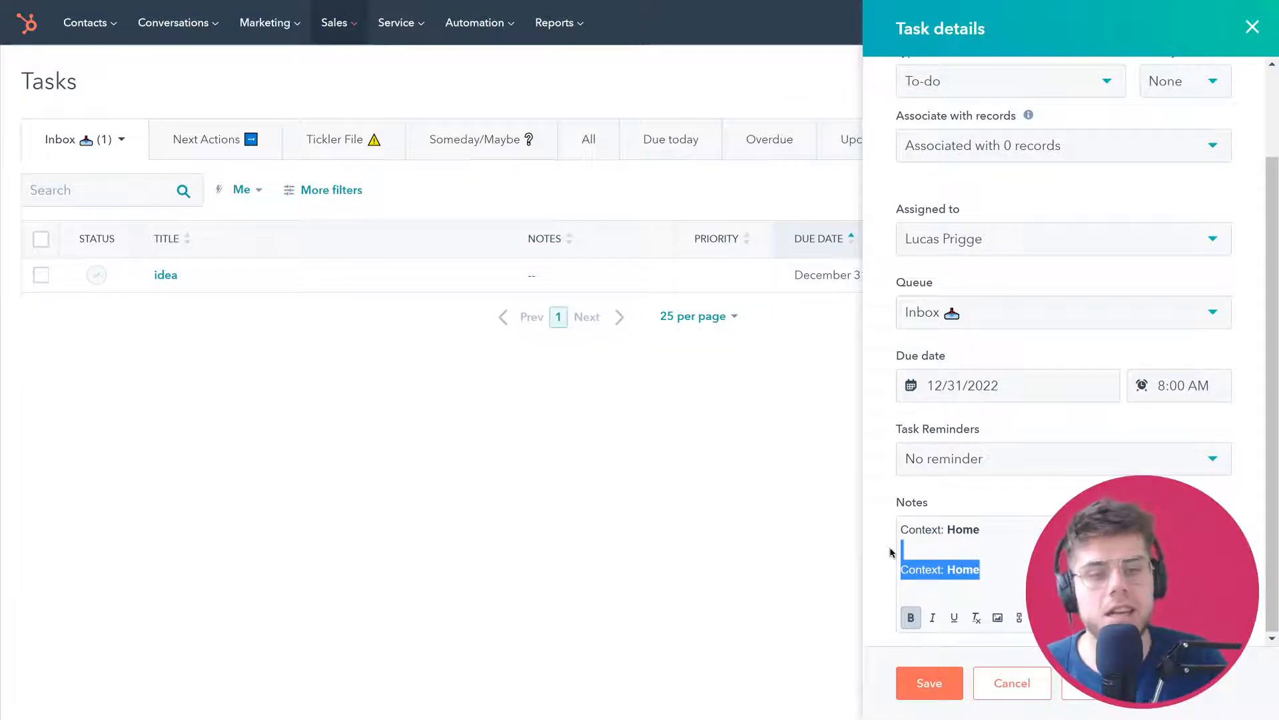
key("BackSpace")
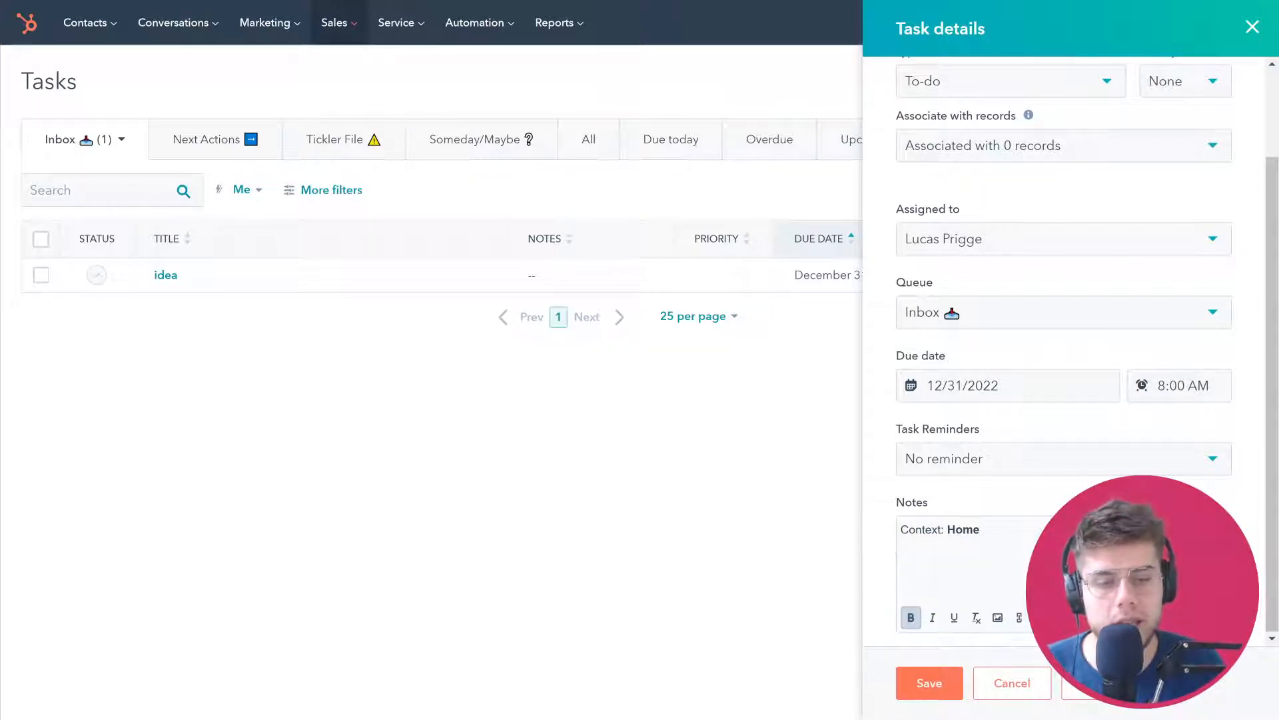
left_click(986, 683)
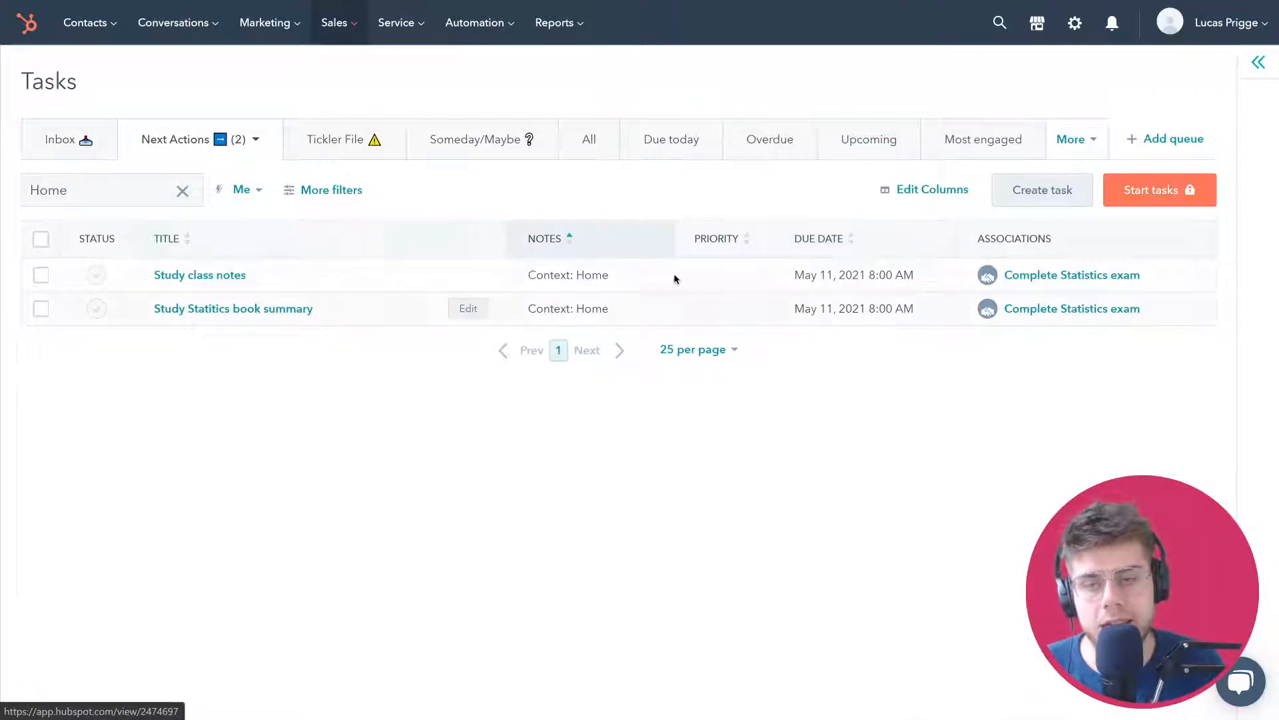
Clear the Home search in the Next Actions queue and mark the Study class notes task as completed
left_click(182, 190)
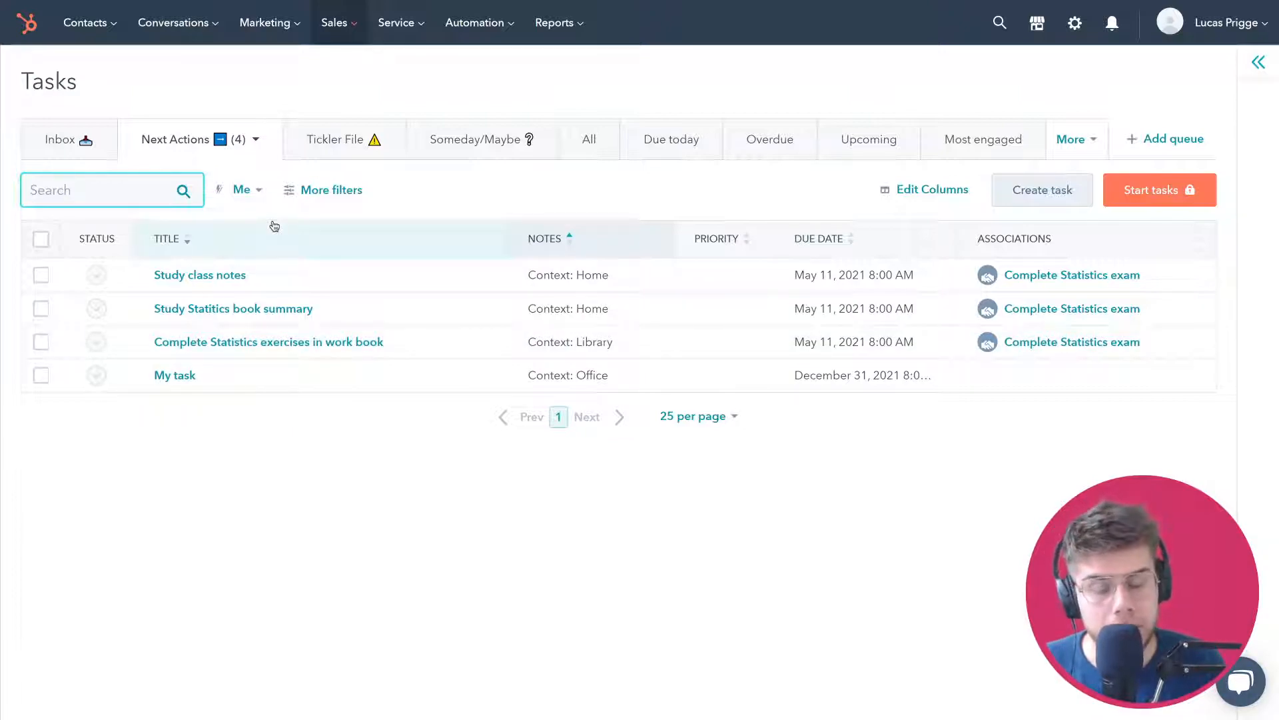
left_click(97, 276)
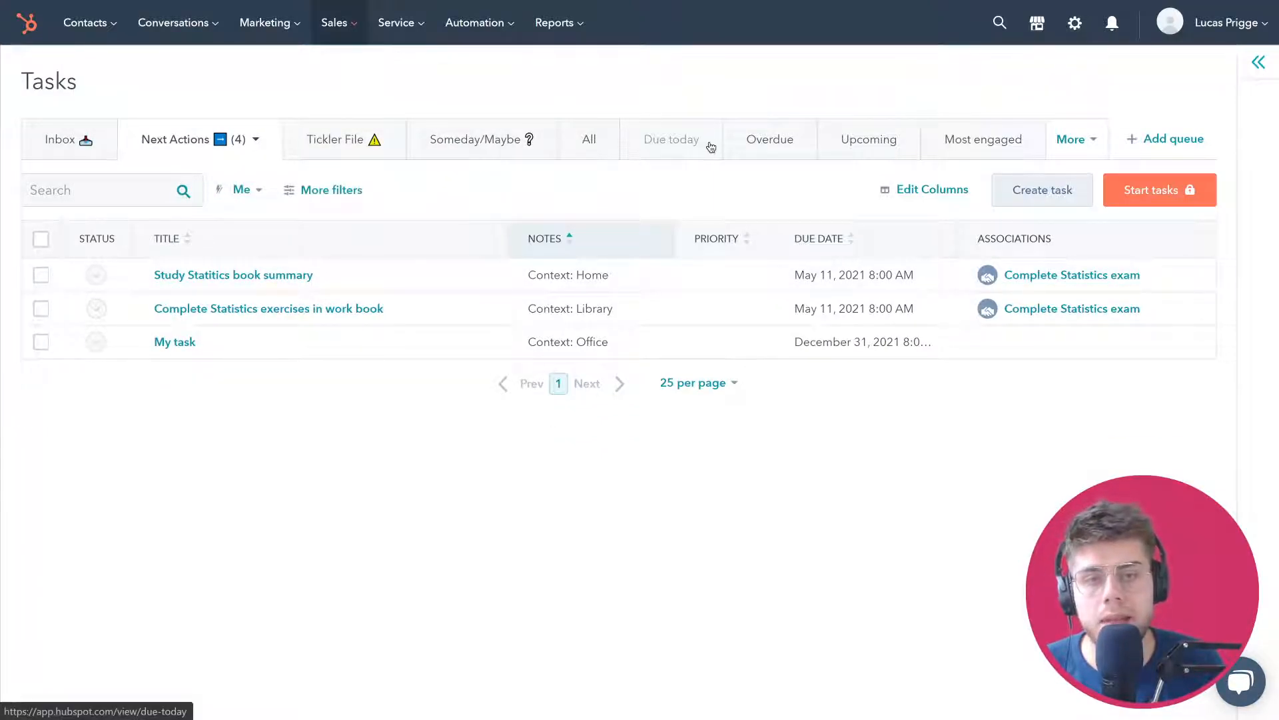
Check the Completed tasks view for the finished task and return to the Next Actions queue
left_click(1075, 141)
left_click(949, 233)
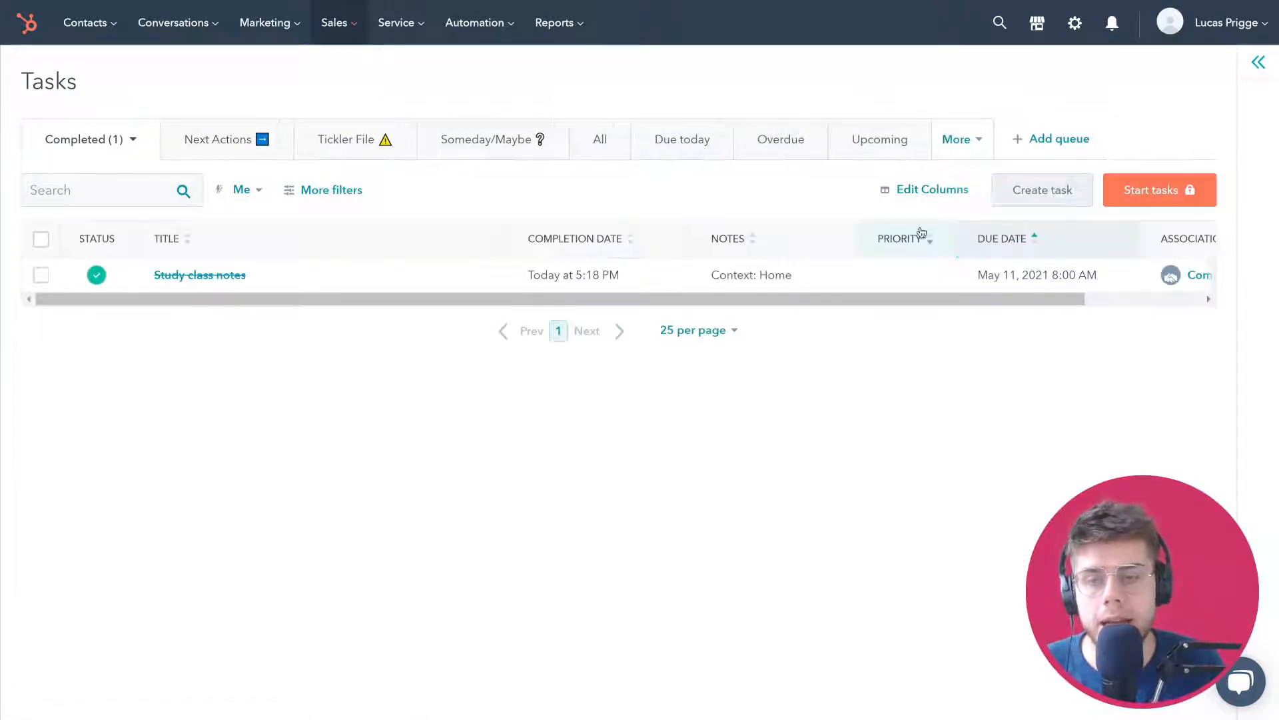
left_click(229, 141)
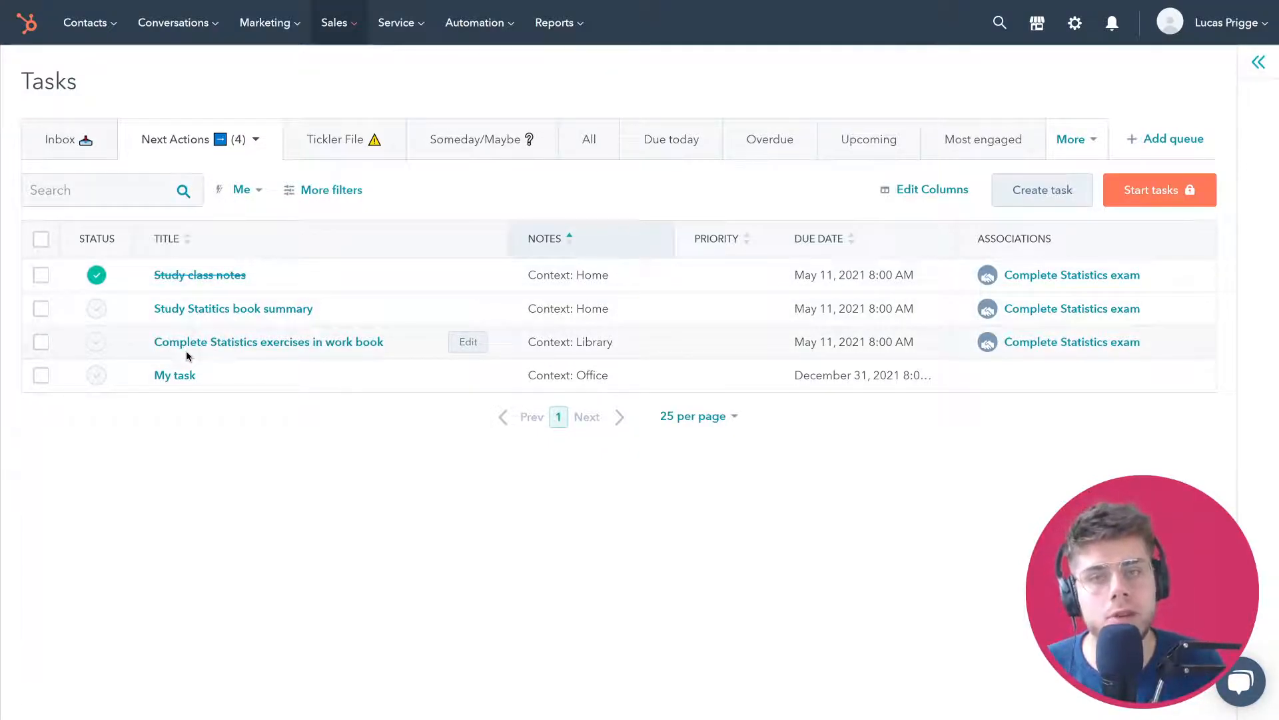
Review the details of the "Take Statistics exam resit Y/N?" task in the Tickler File queue and close them without changes
left_click(320, 151)
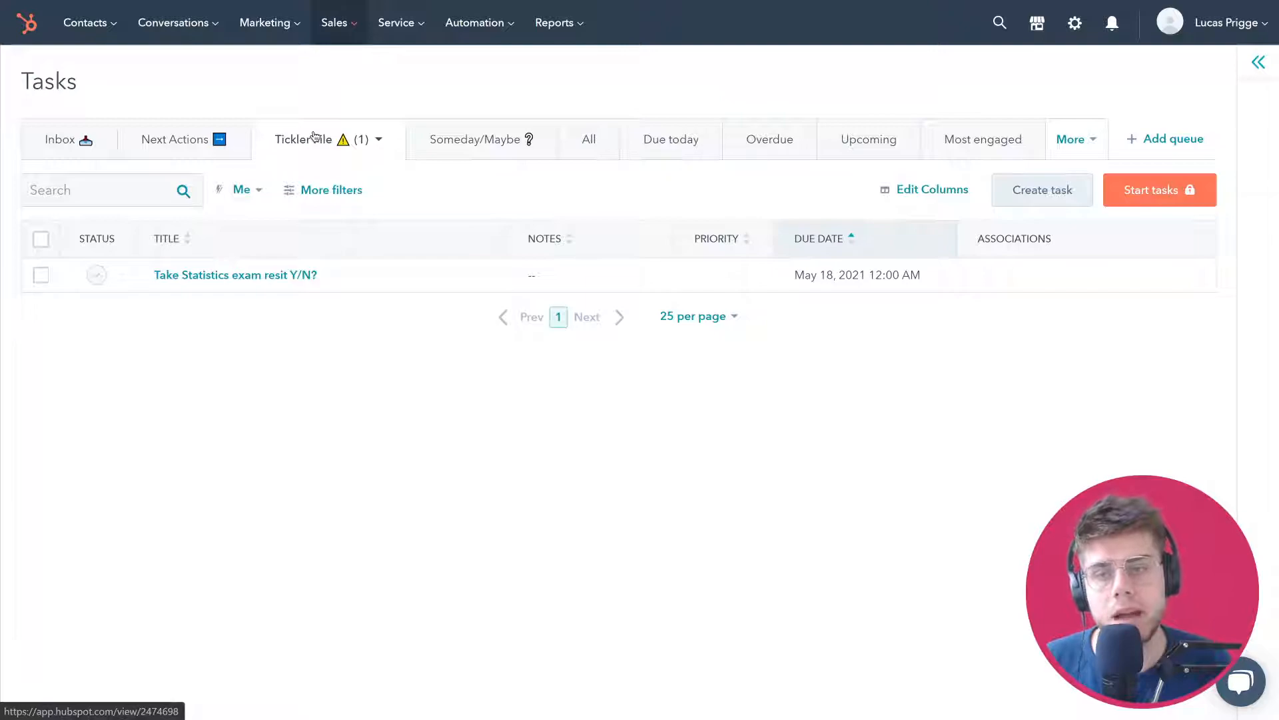
left_click(277, 277)
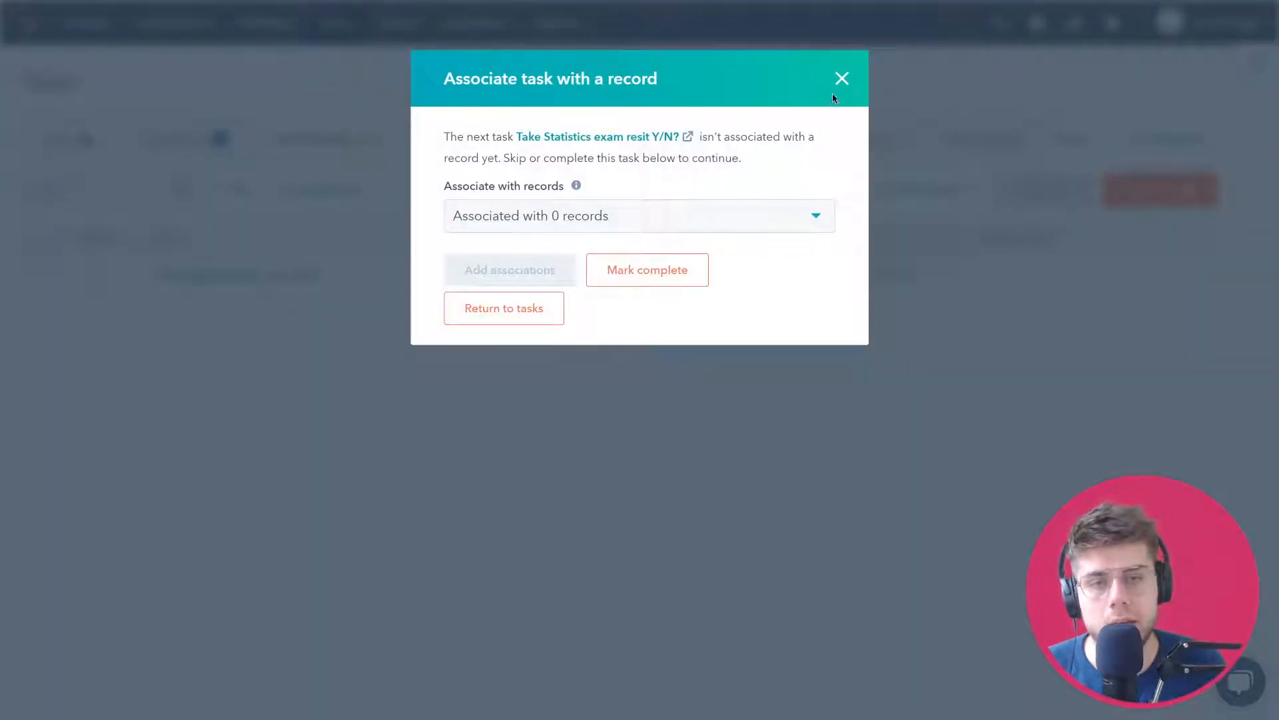
left_click(842, 79)
left_click(479, 278)
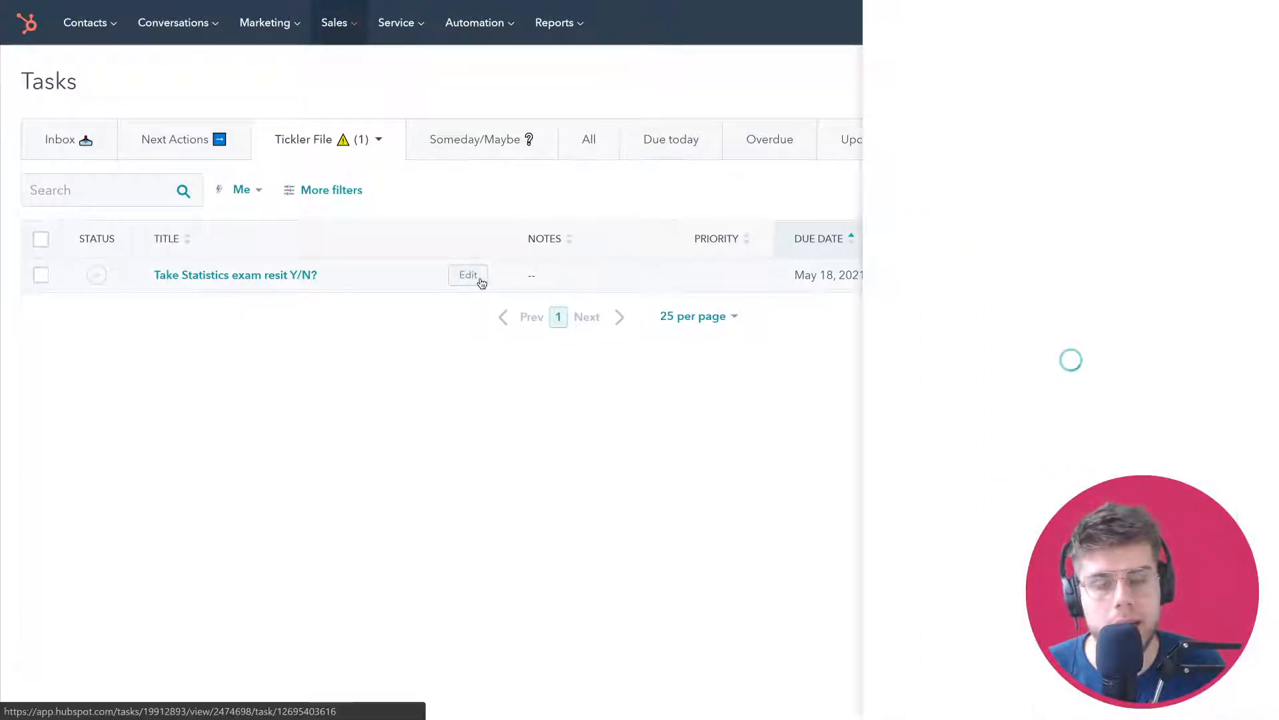
scroll(1117, 320, "down", 1)
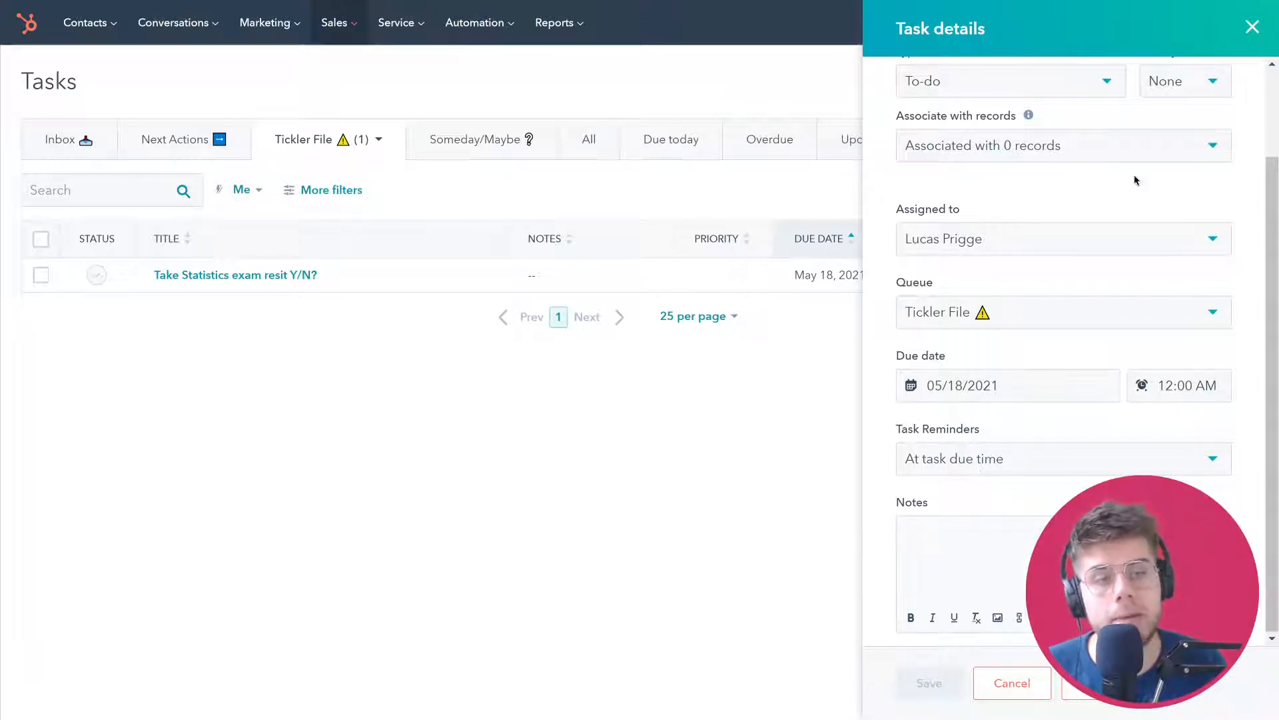
left_click(1252, 28)
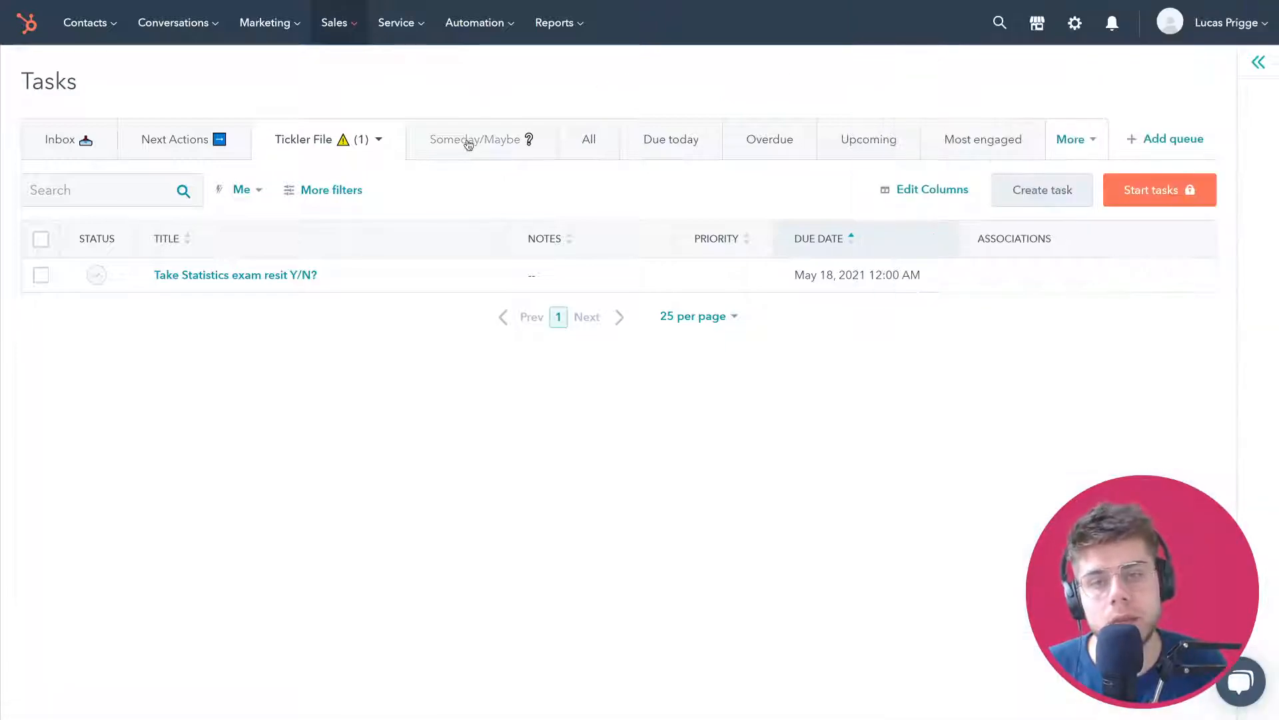
Look at the Someday/Maybe queue and move the idea task from the Inbox to it
left_click(469, 141)
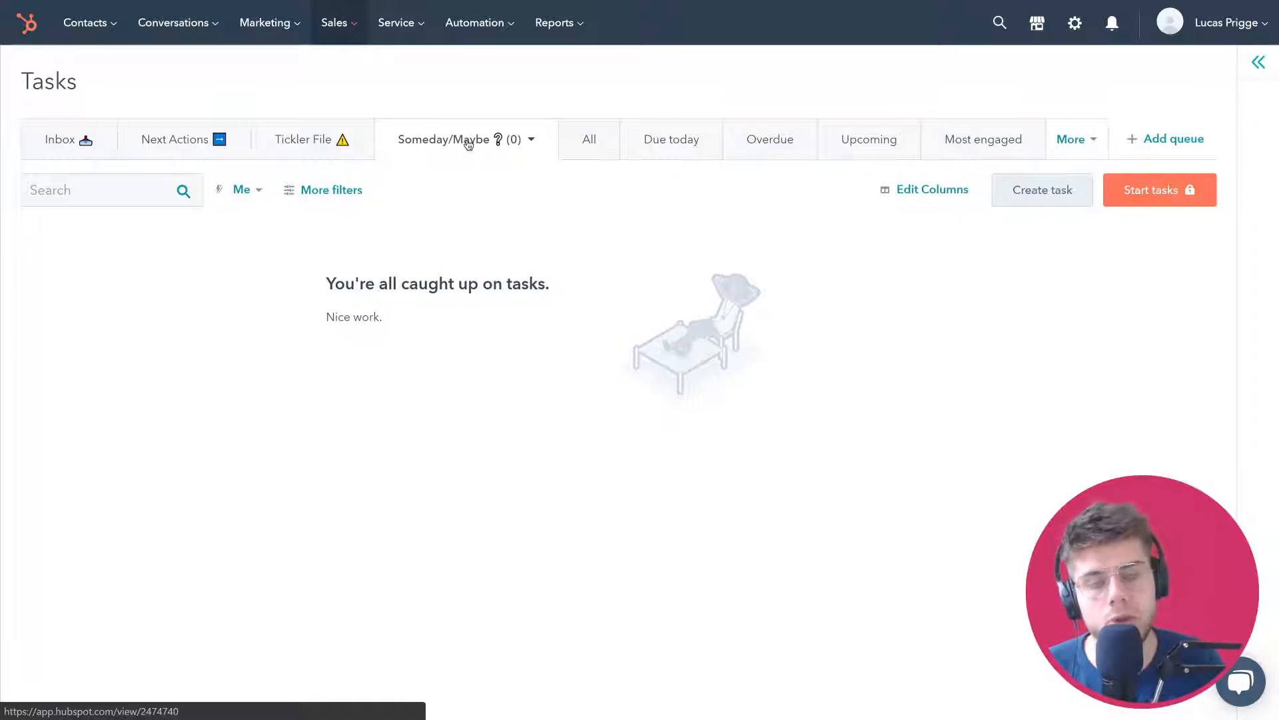
left_click(74, 131)
left_click(166, 275)
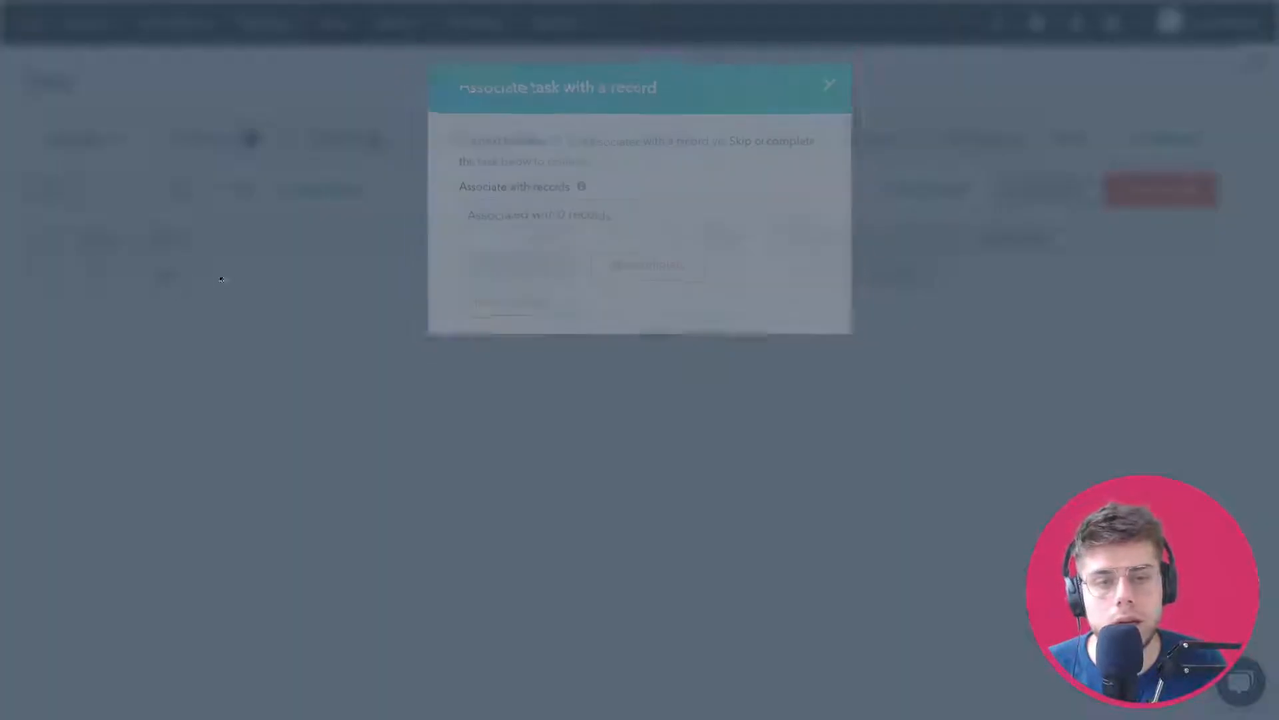
left_click(833, 84)
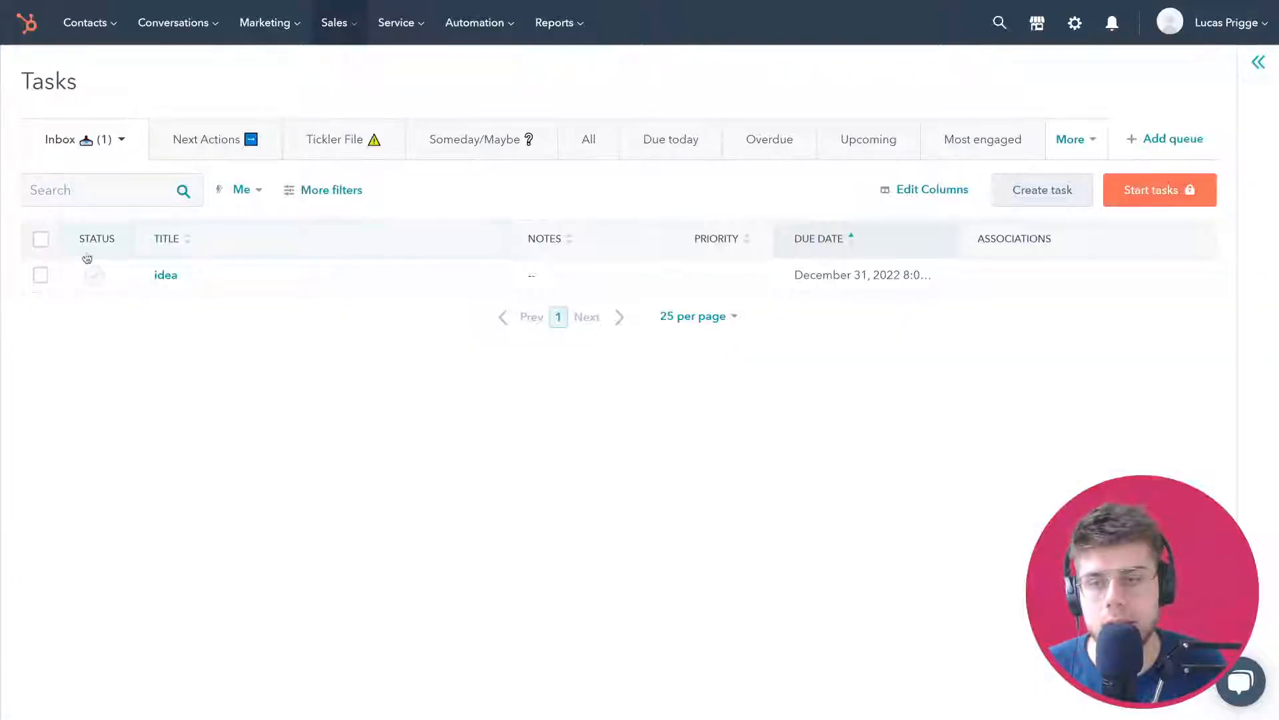
left_click(41, 275)
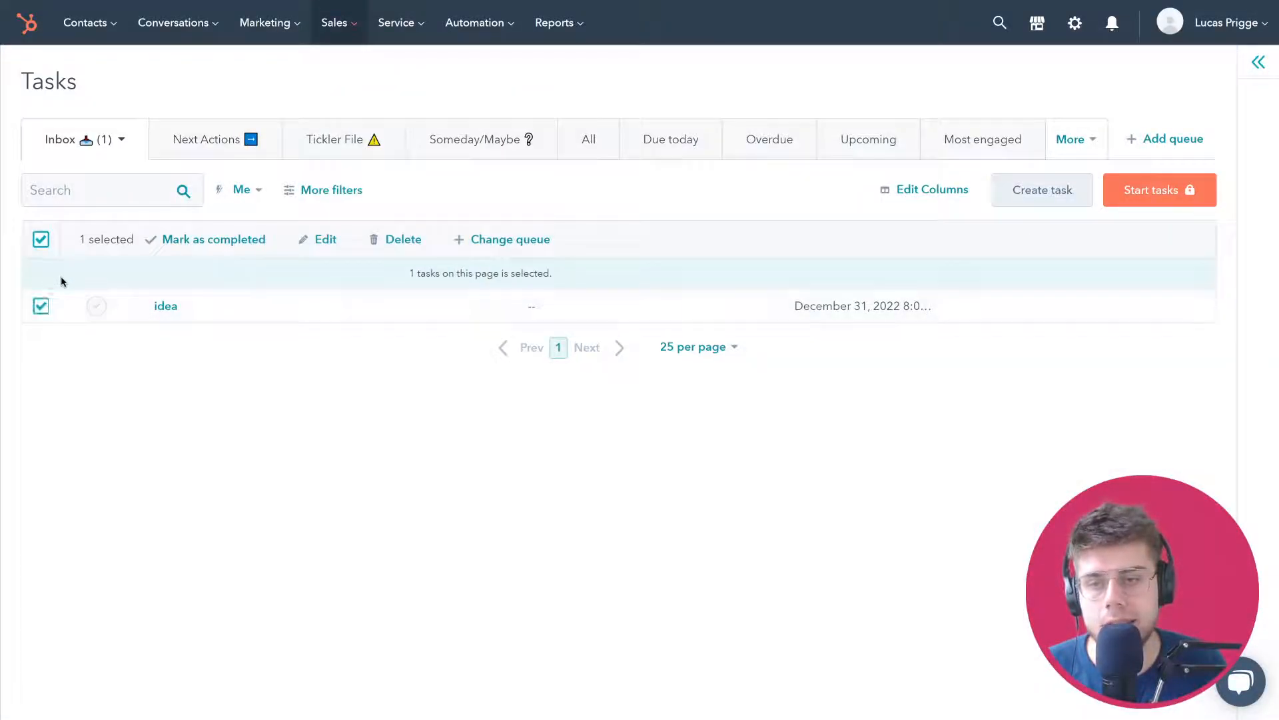
left_click(502, 240)
left_click(582, 179)
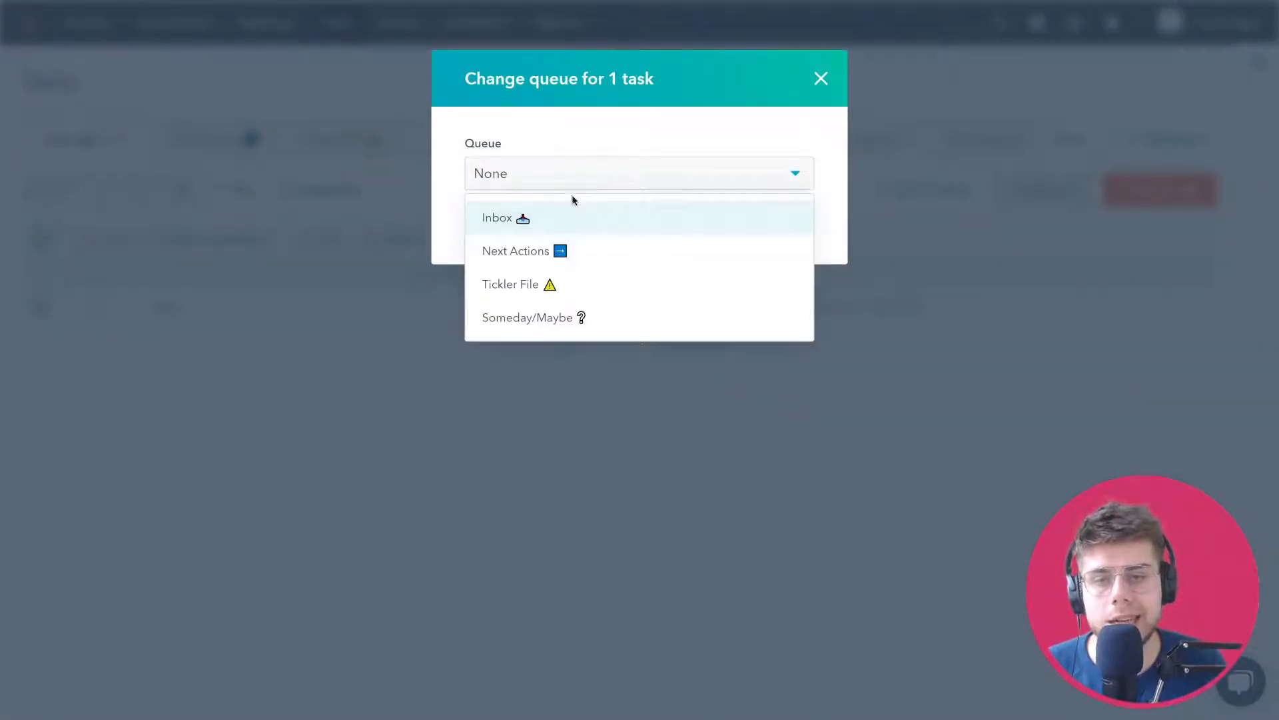
left_click(543, 319)
left_click(498, 227)
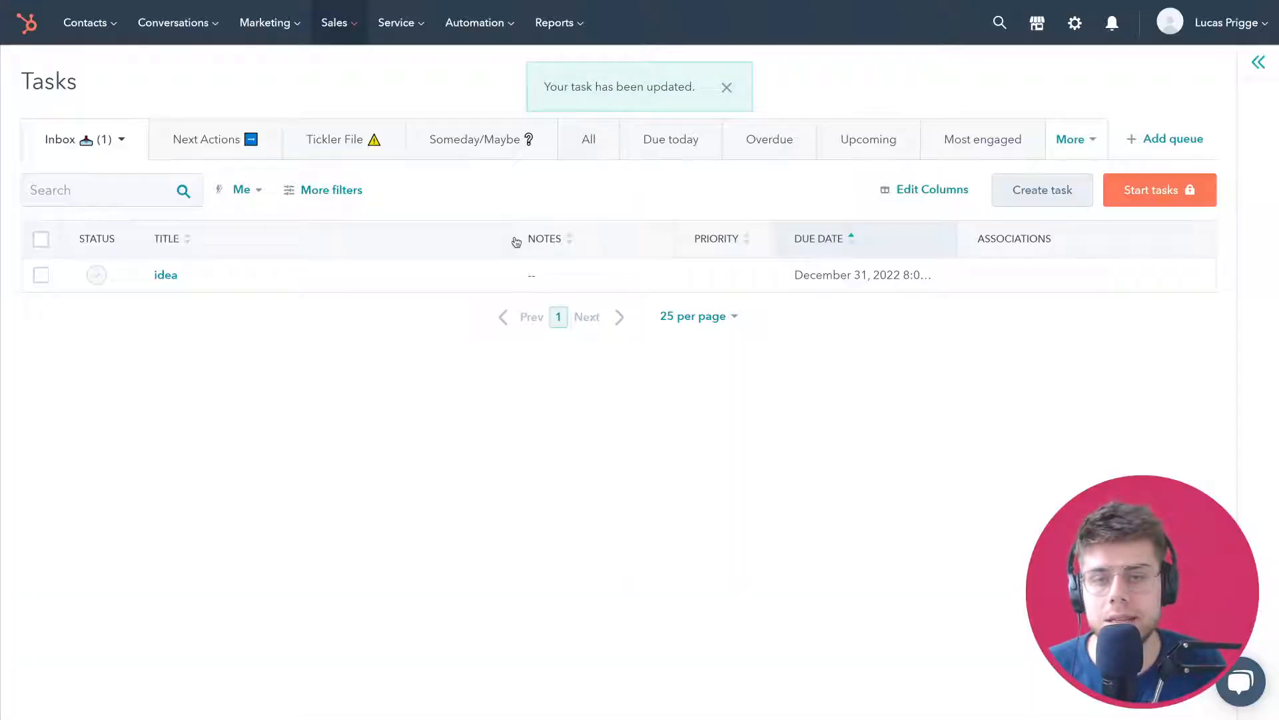
Refresh the Someday/Maybe queue to check for the idea task and return to the Next Actions queue
left_click(462, 152)
key("F5")
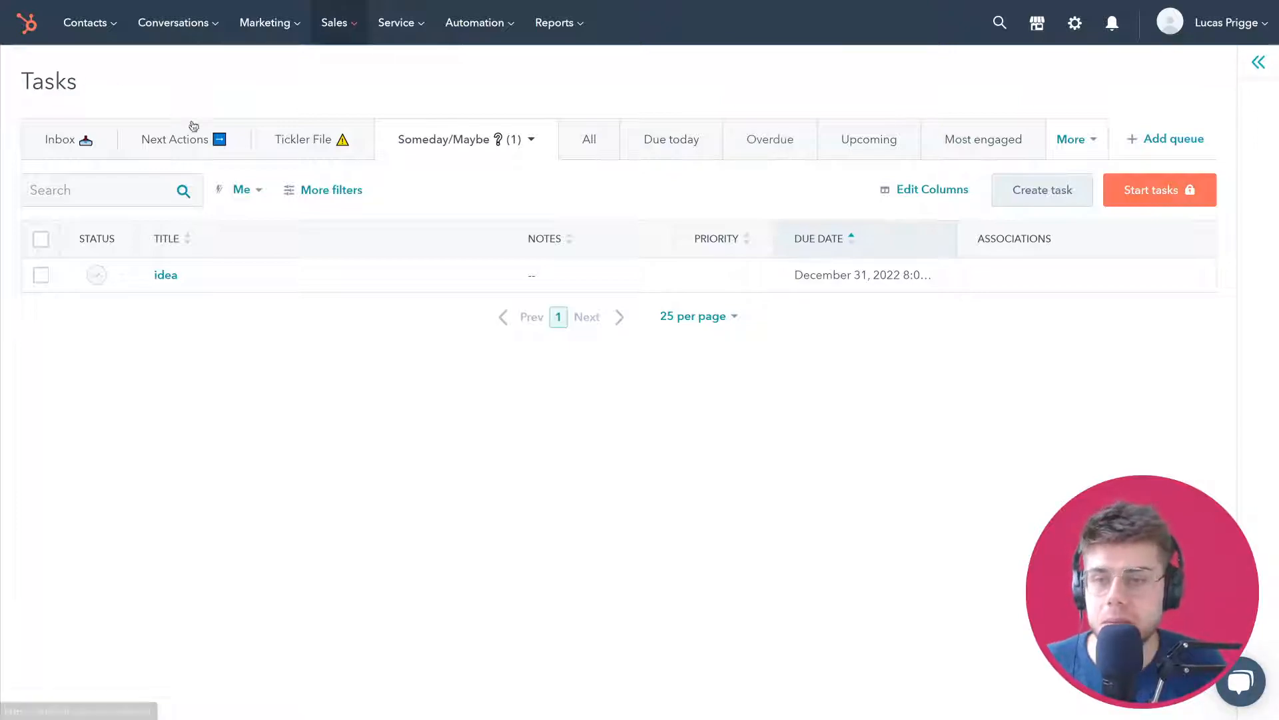
left_click(194, 132)
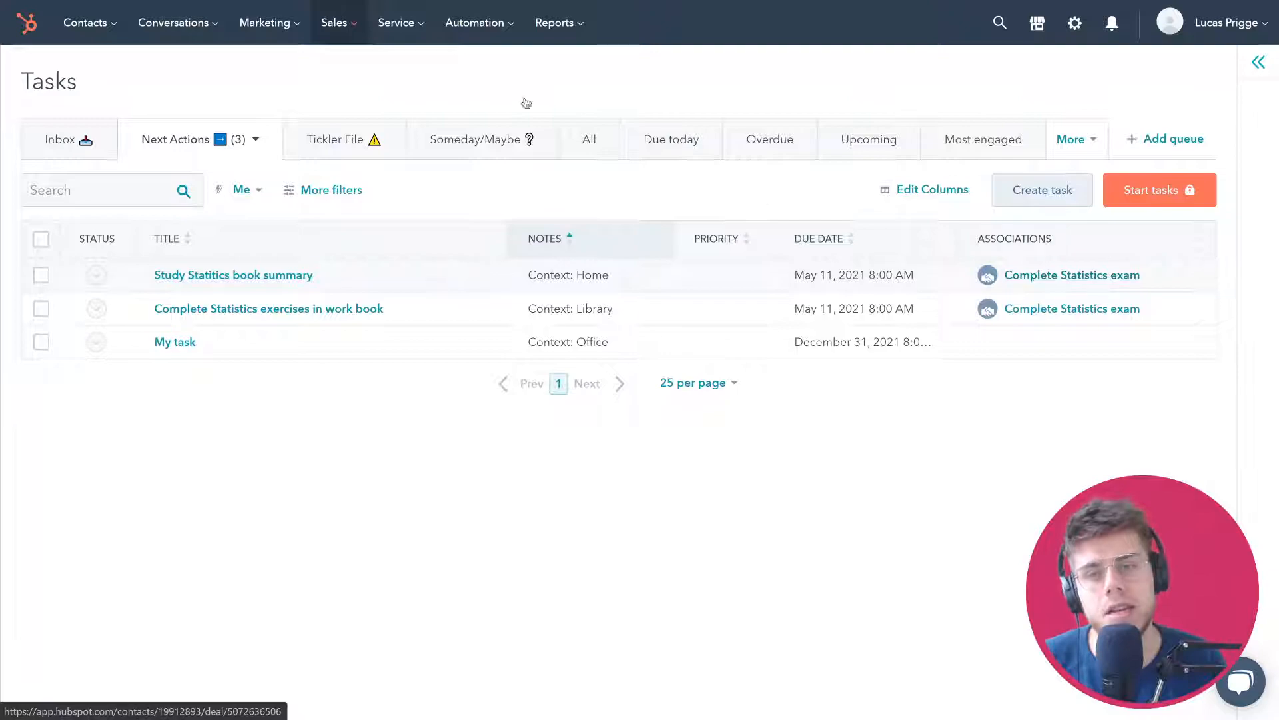
Open the Deals board and examine the GTD pipeline with its Projects and Completed stages
left_click(332, 23)
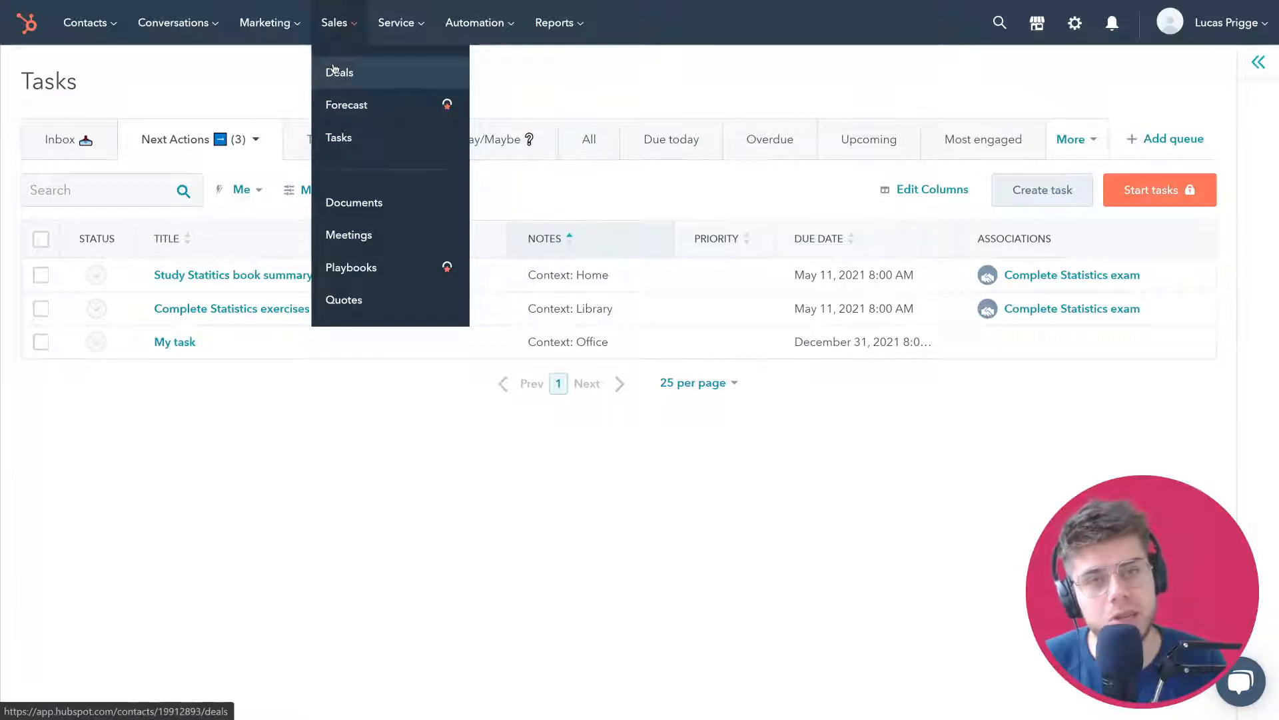
left_click(336, 75)
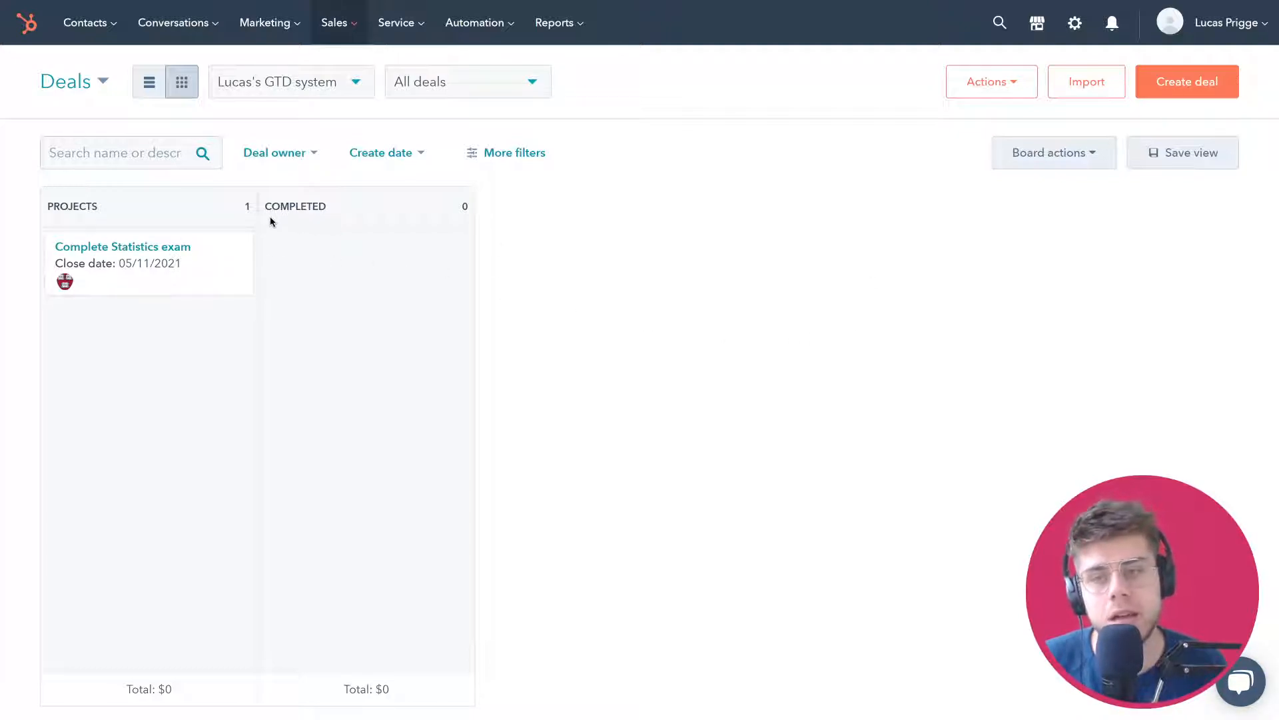
left_click_drag(265, 207, 341, 211)
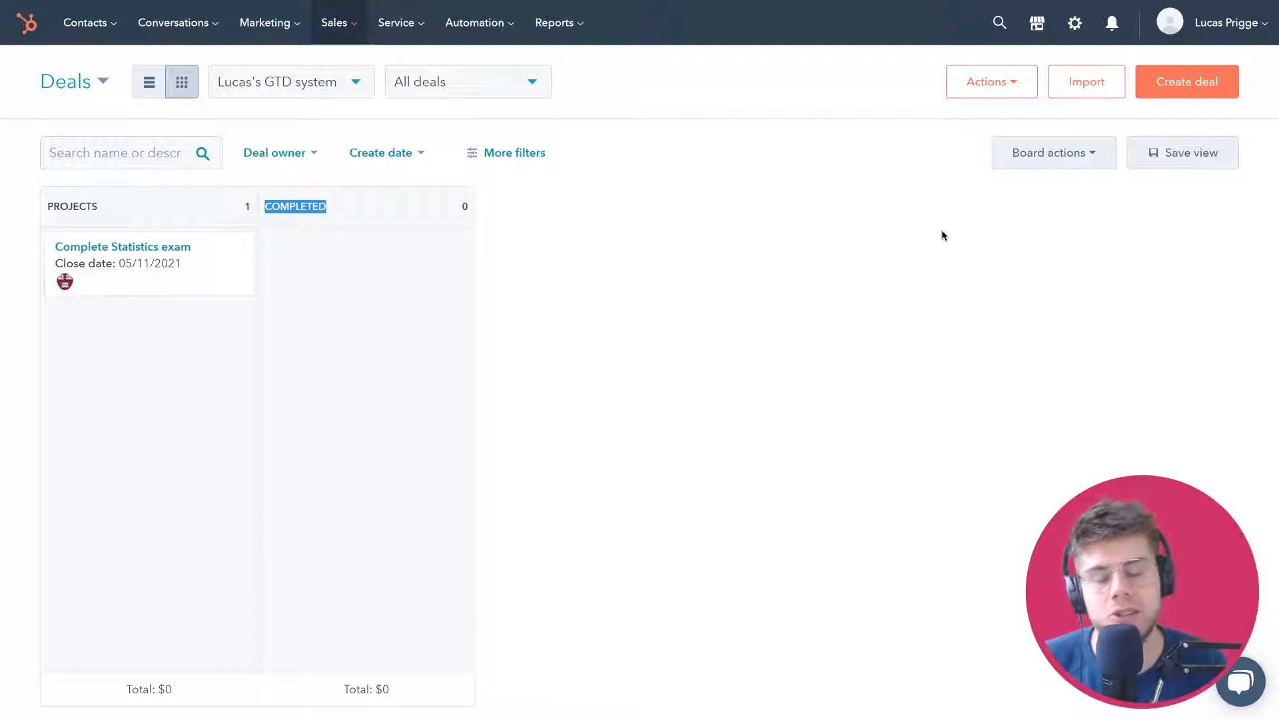
left_click(305, 80)
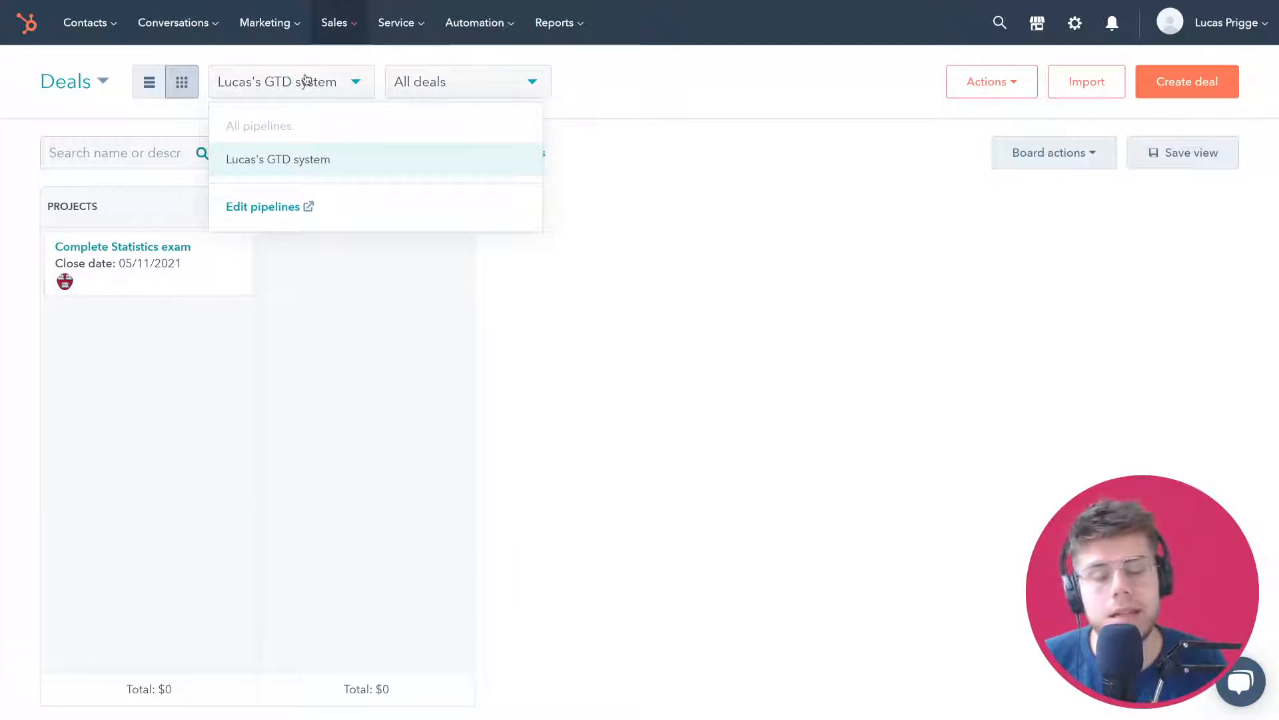
left_click(306, 80)
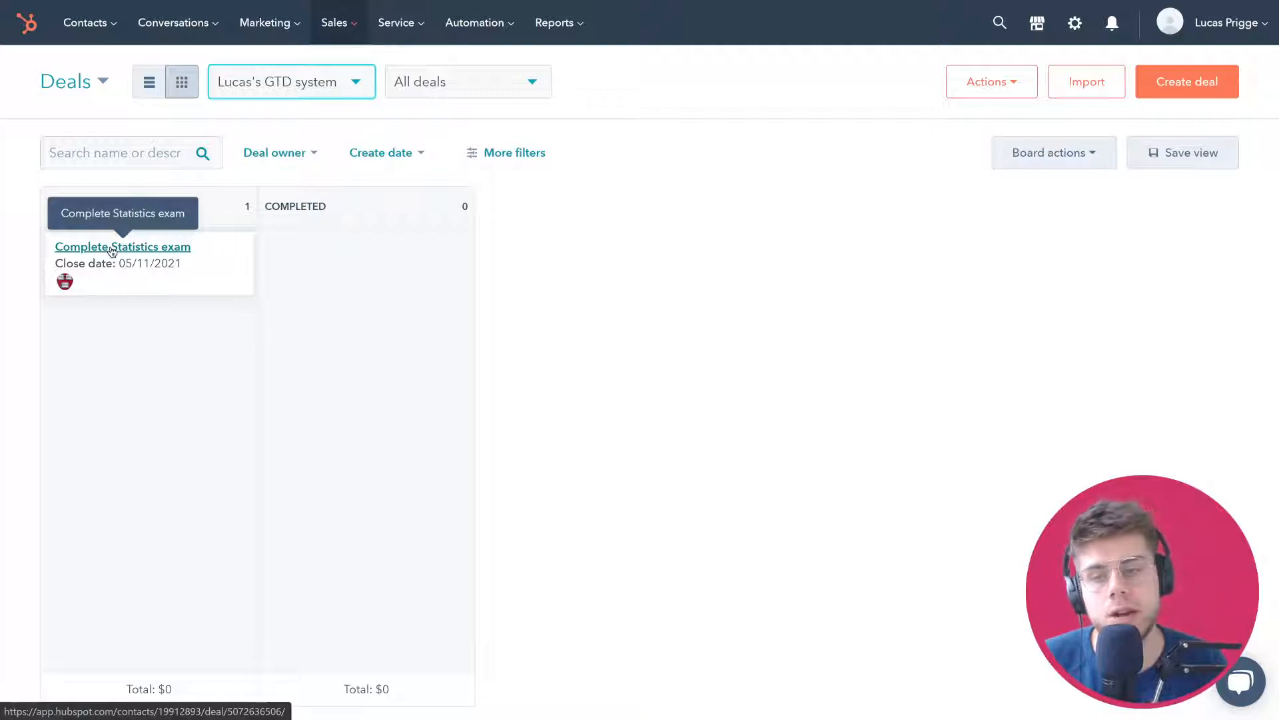
left_click(48, 205)
left_click_drag(48, 205, 105, 208)
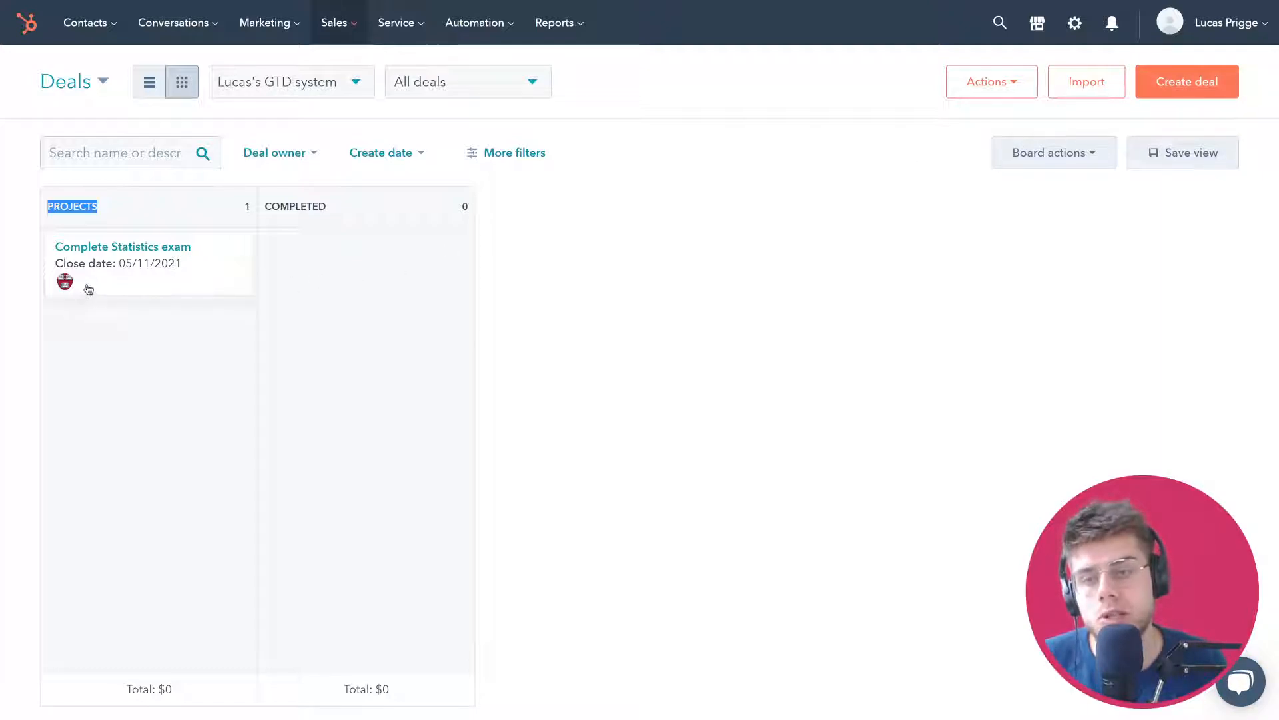
mouse_move(116, 275)
left_mouse_down()
mouse_move(331, 280)
mouse_move(115, 284)
left_mouse_up()
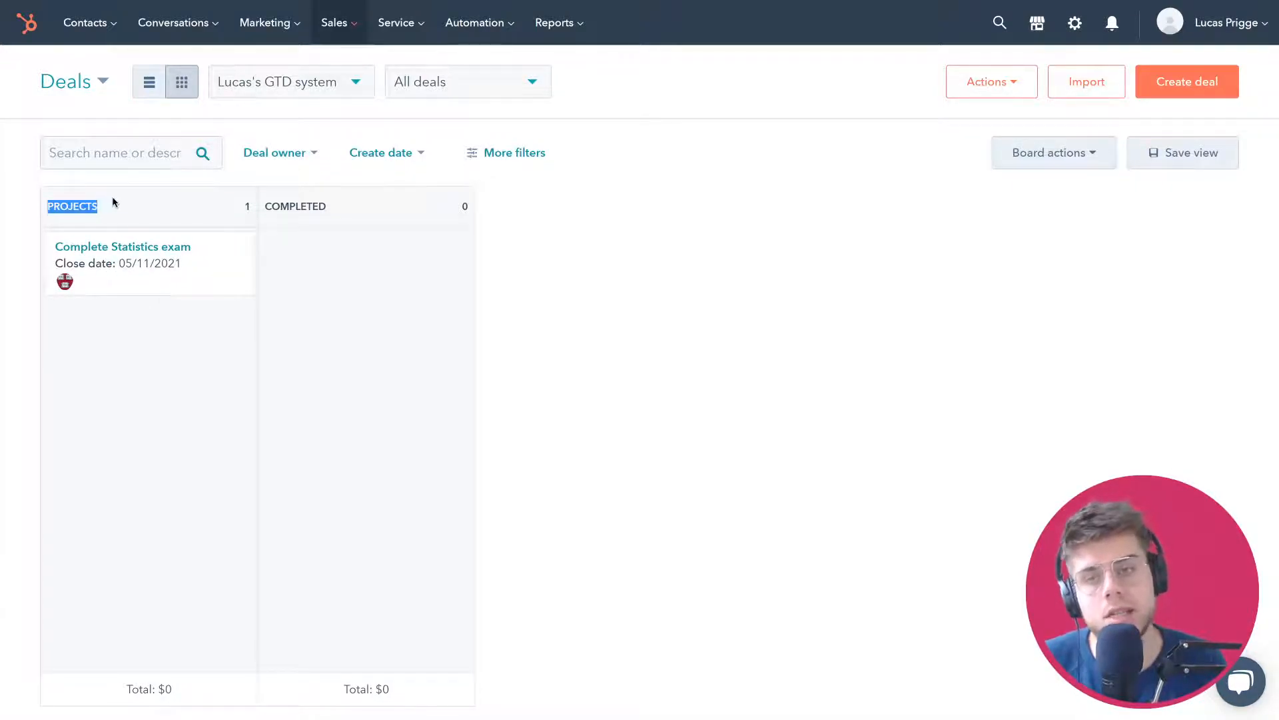
left_click(573, 189)
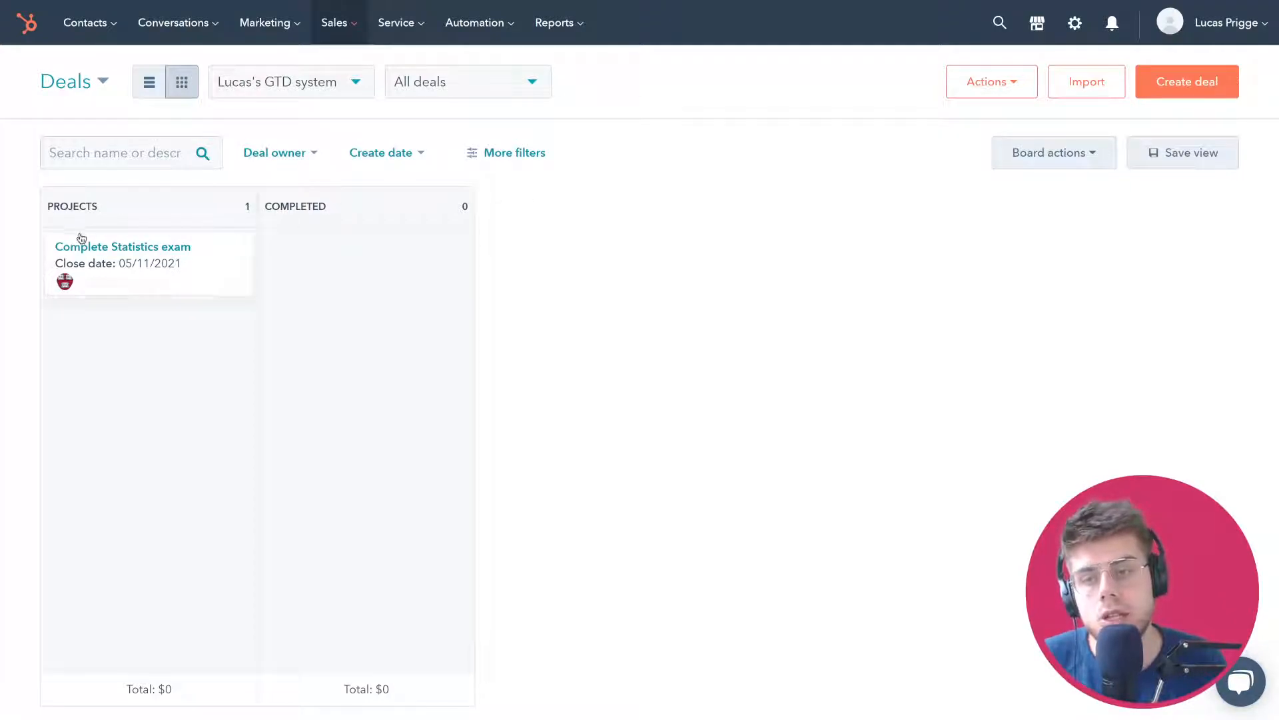
Start a new deal and review the available options for its deal stage, Area of Focus and Goal
left_click(1158, 87)
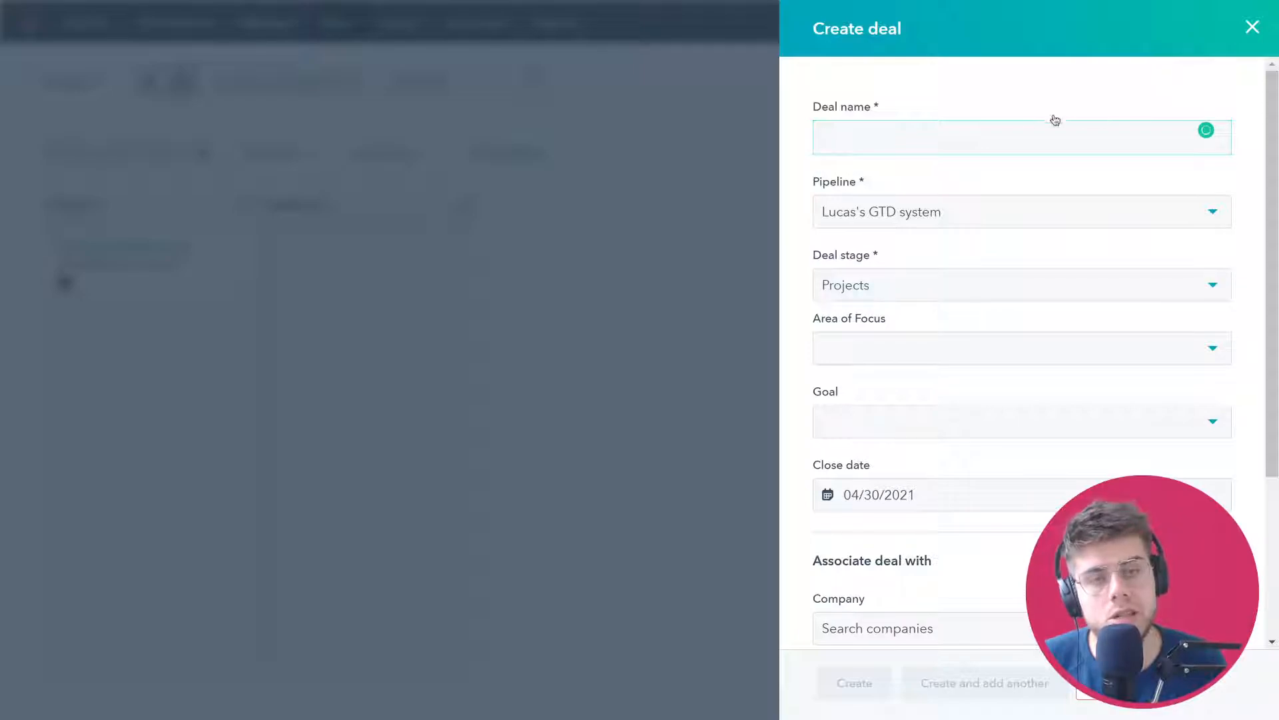
left_click(908, 291)
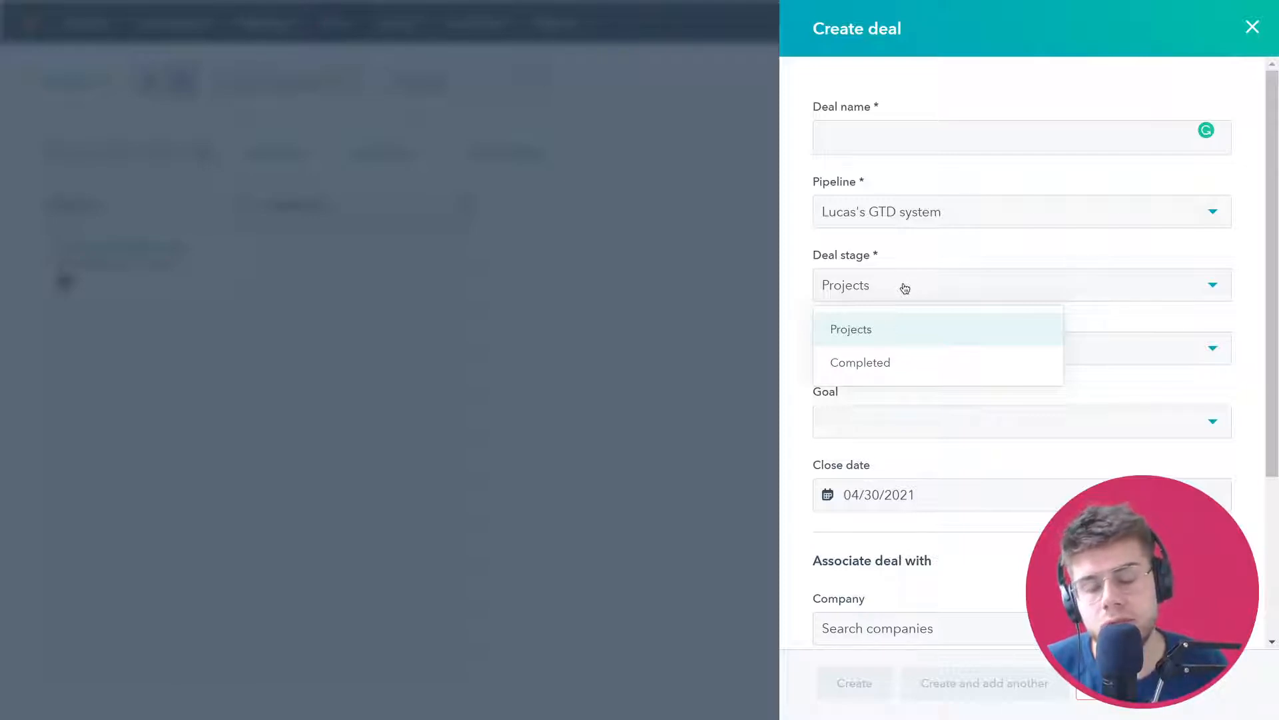
left_click(905, 288)
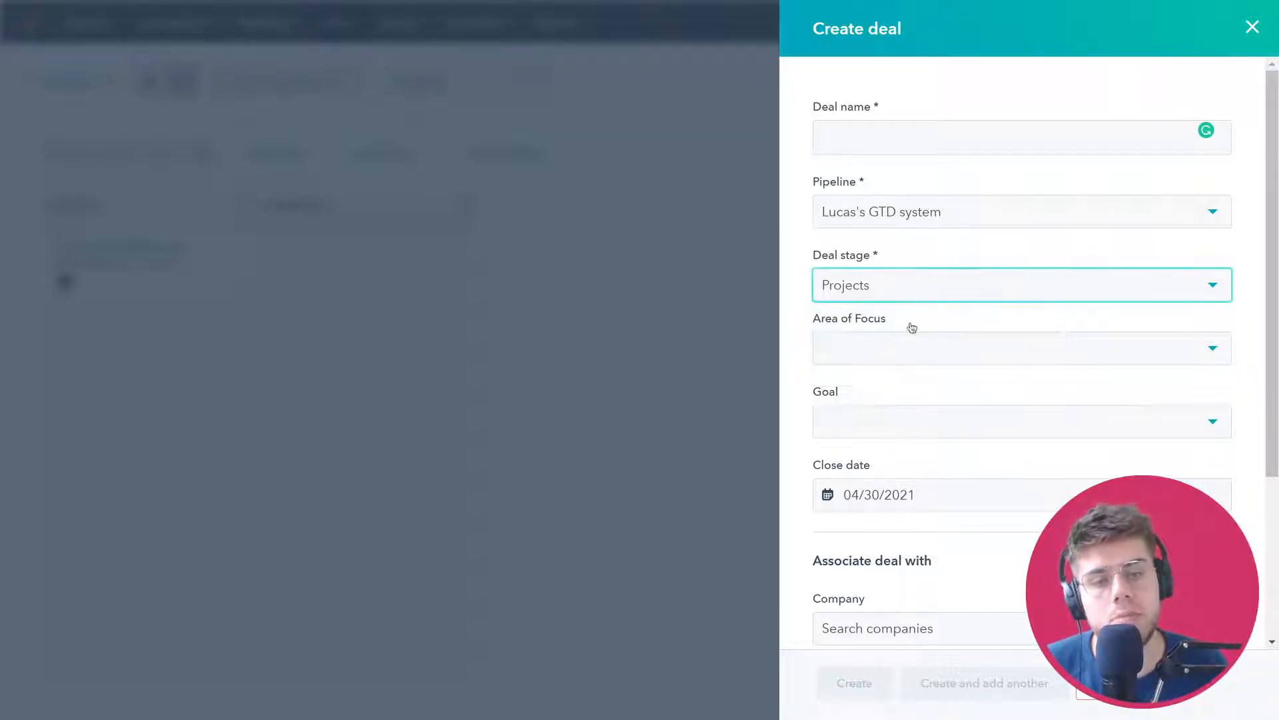
left_click(919, 359)
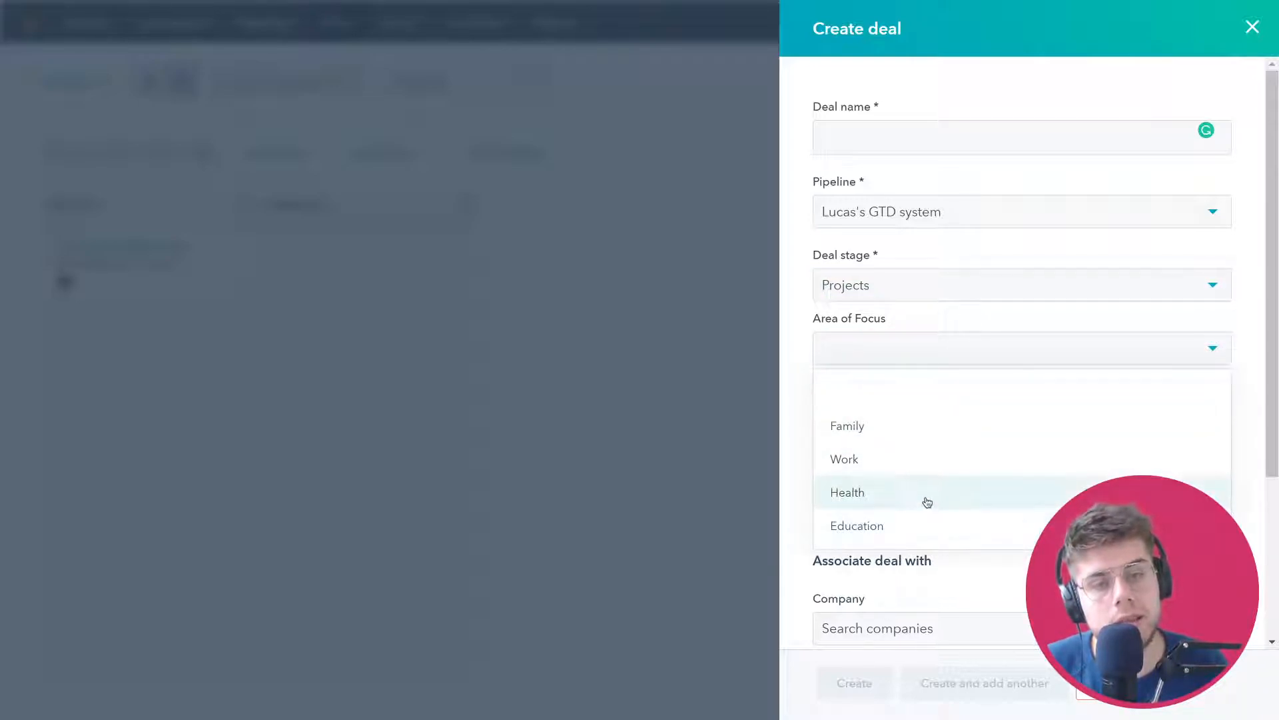
left_click(926, 364)
left_click(926, 421)
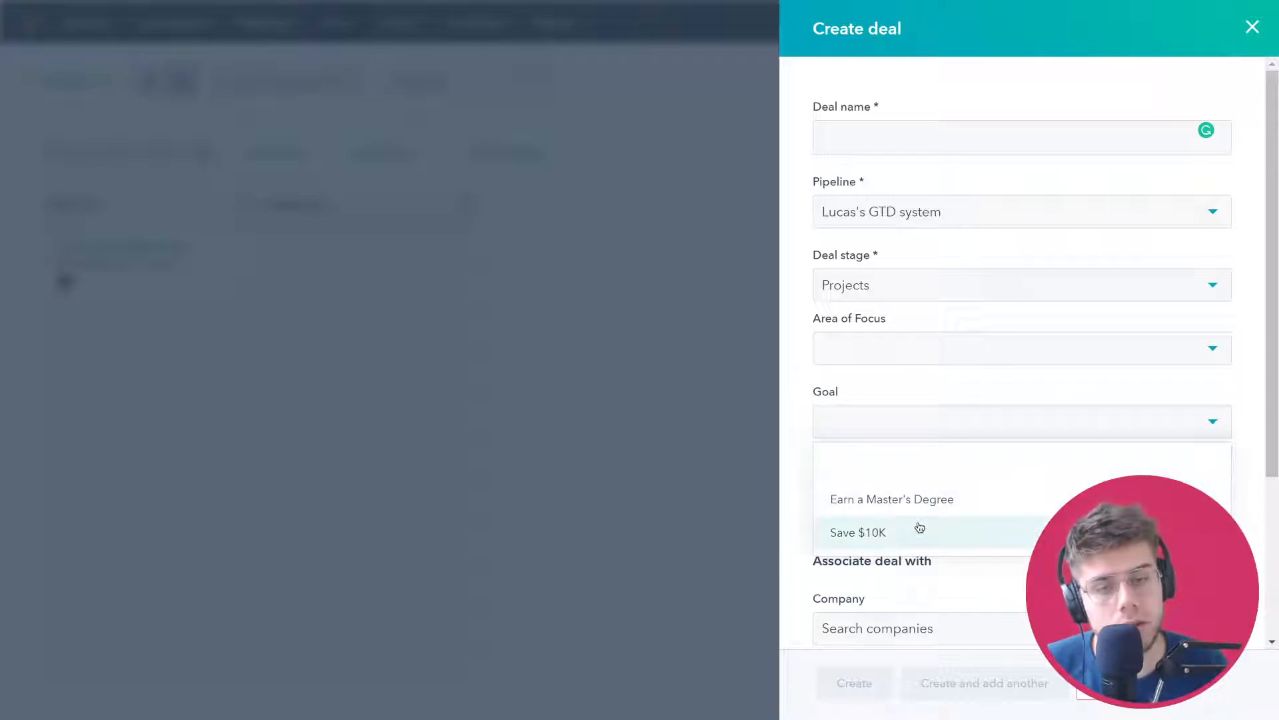
left_click(923, 418)
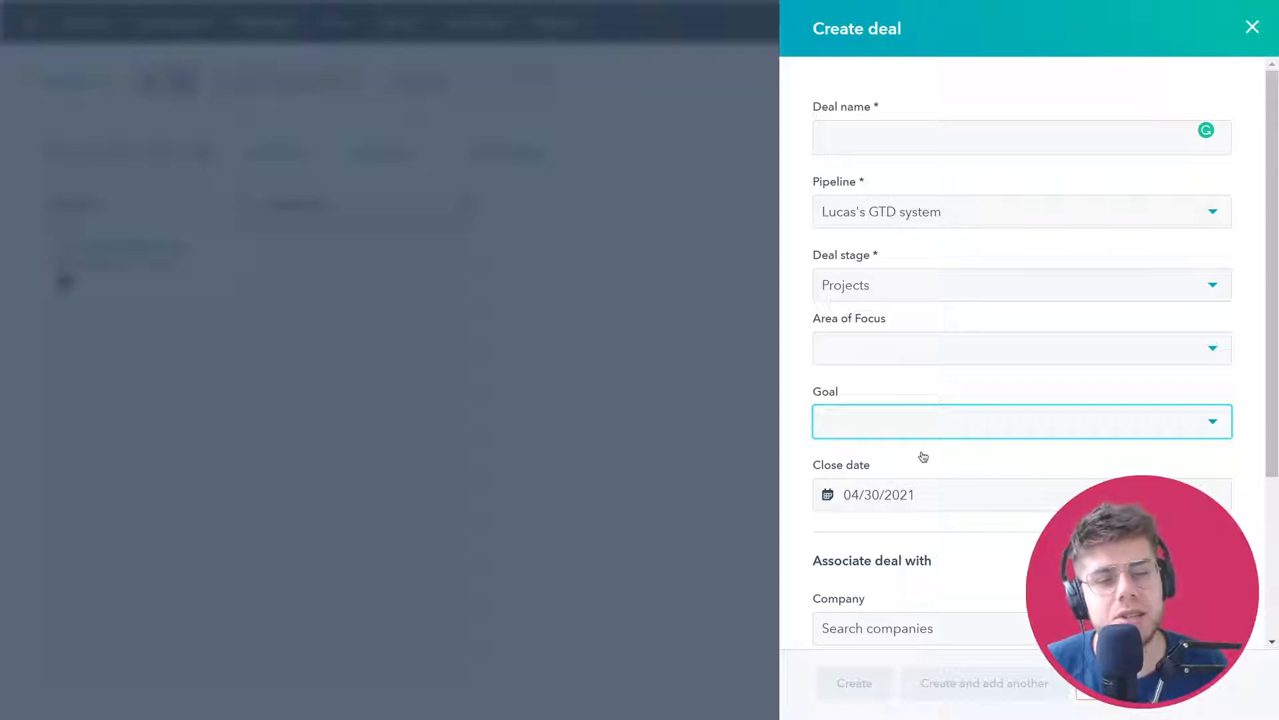
left_click(885, 283)
left_click(885, 284)
scroll(931, 399, "down", 1)
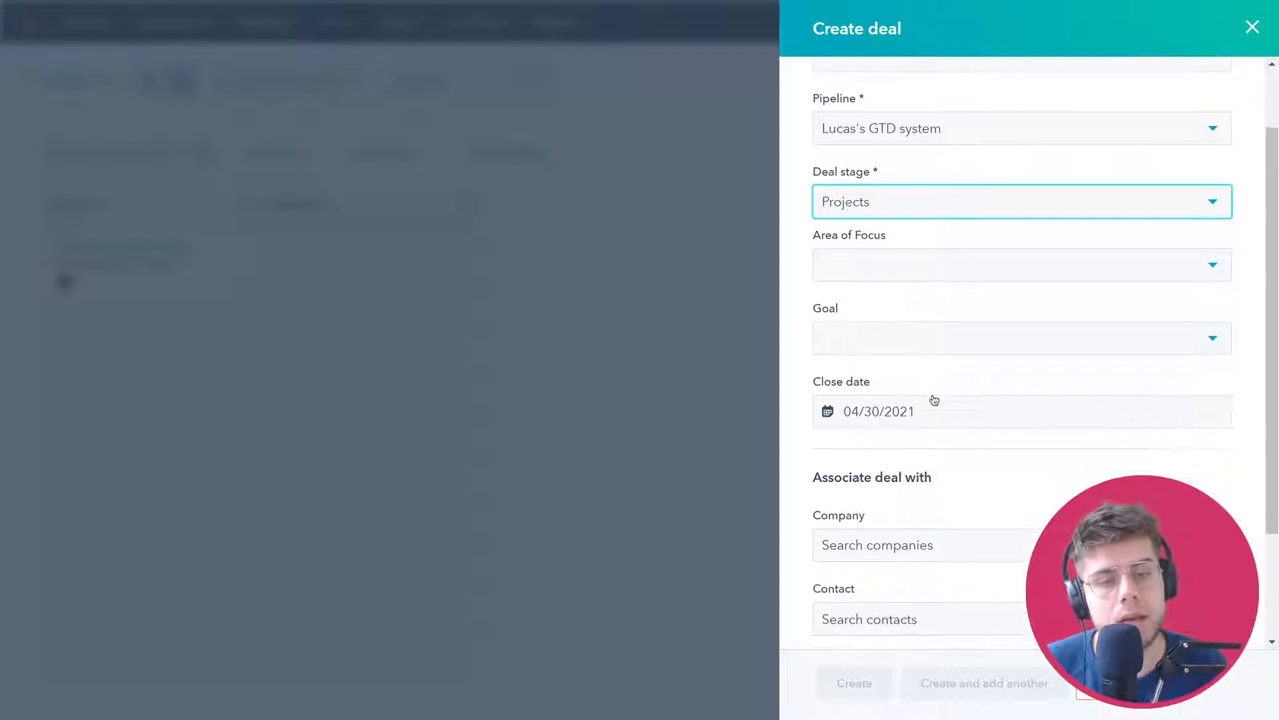
Review the new deal's close date, company, contact and line item fields and close the form without creating it
left_click(959, 414)
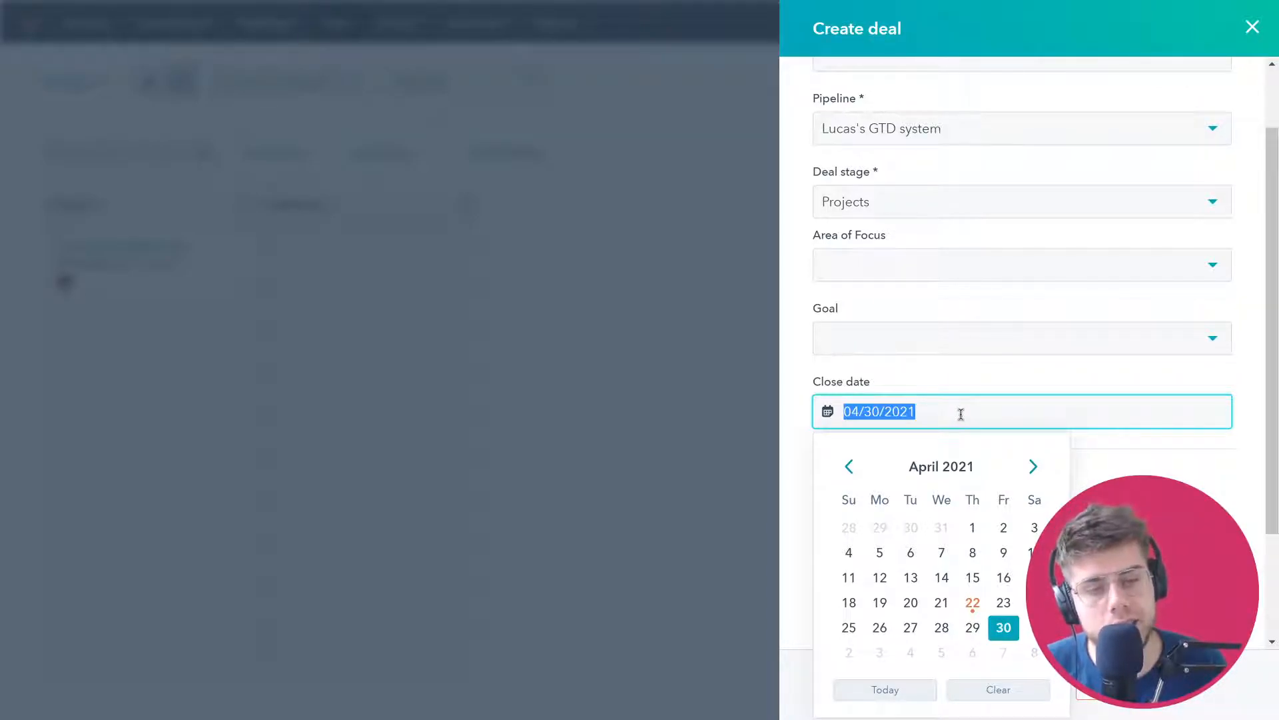
left_click(1083, 451)
scroll(1084, 451, "down", 1)
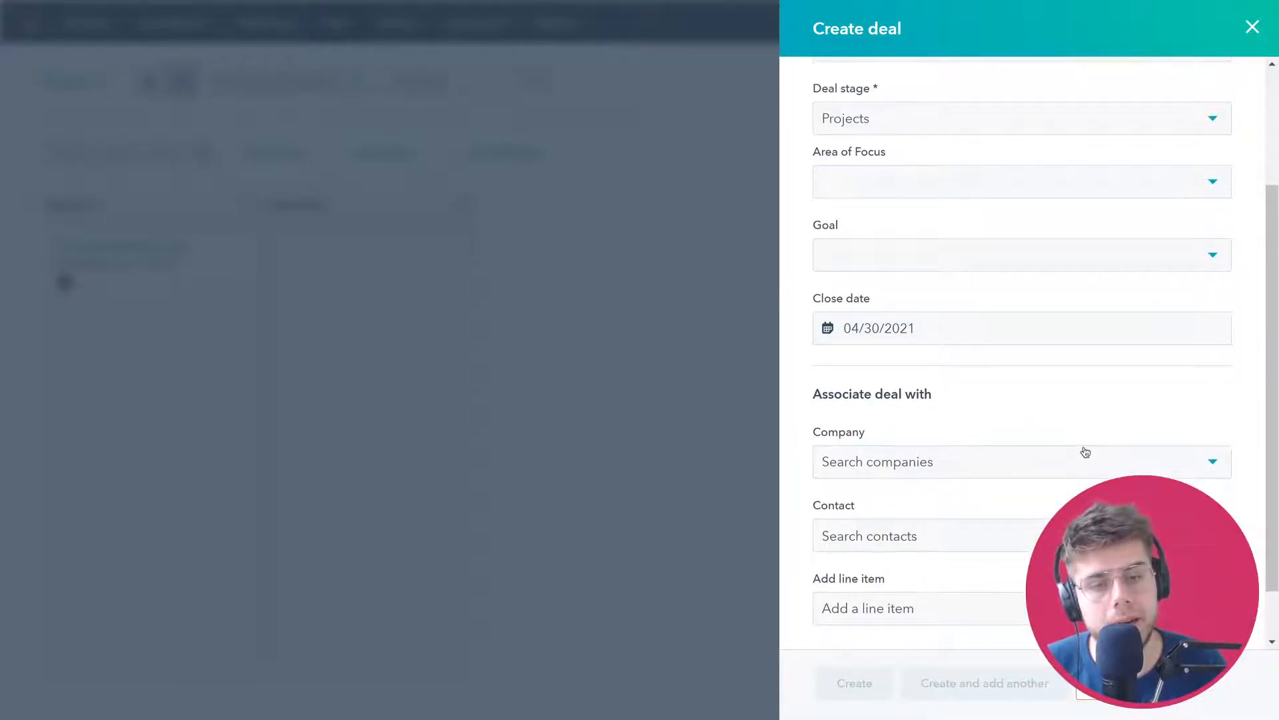
scroll(1082, 451, "down", 1)
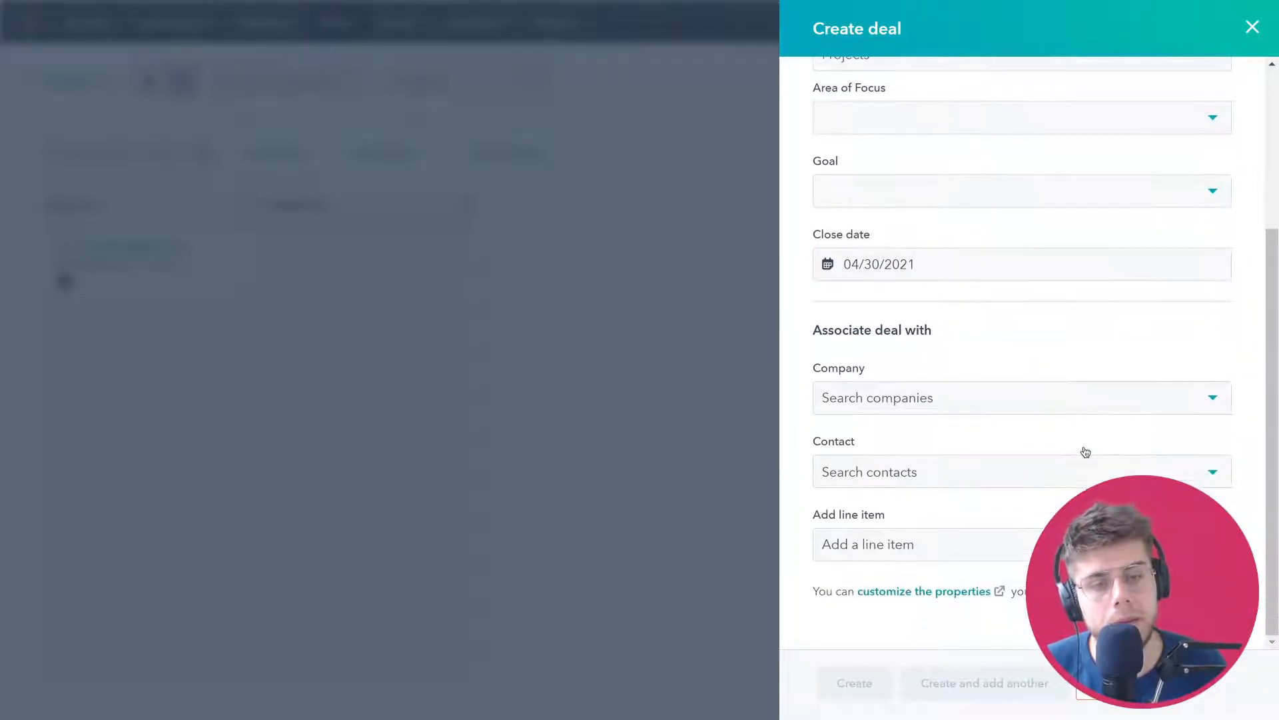
left_click(1007, 406)
left_click(1006, 405)
left_click(974, 476)
left_click(977, 444)
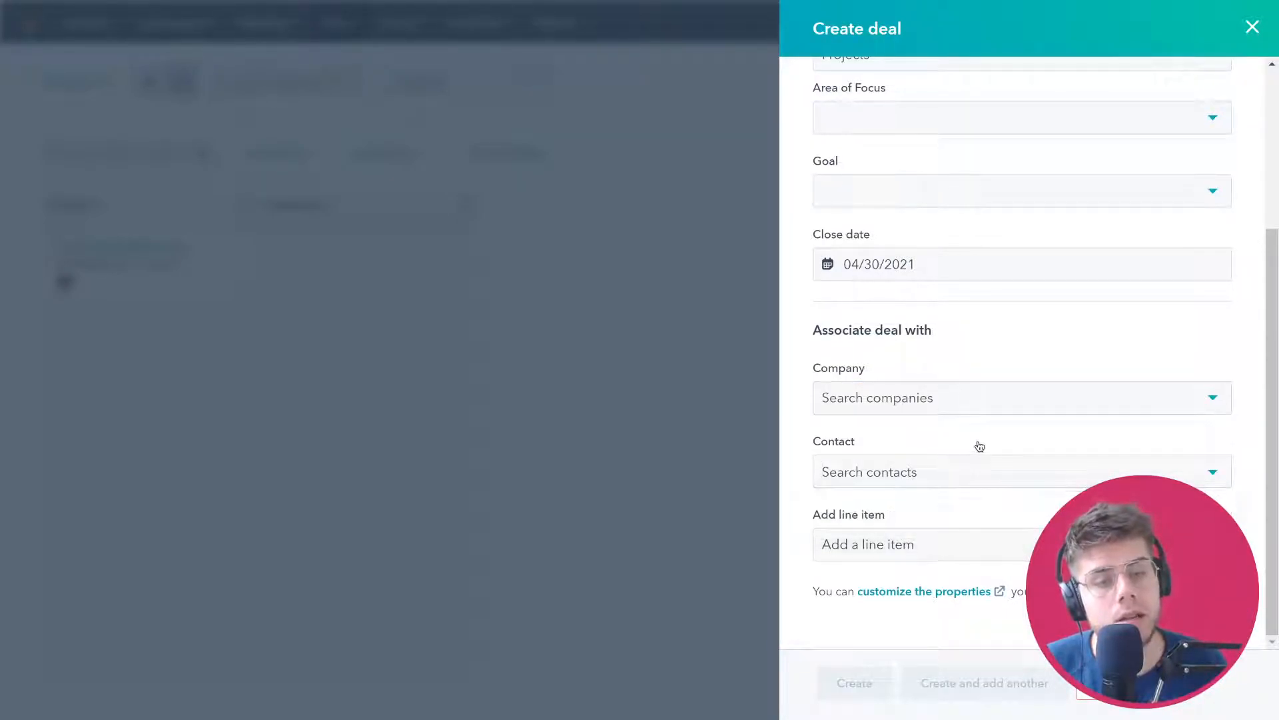
left_click(940, 558)
left_click(940, 559)
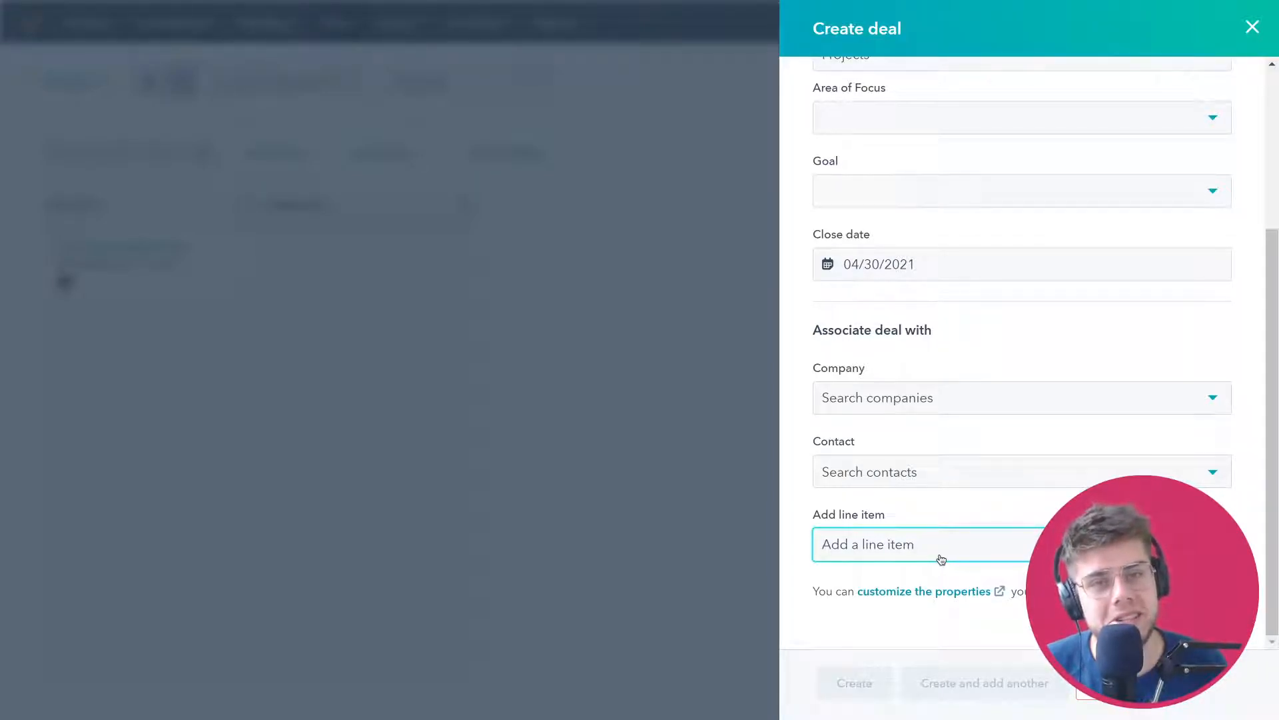
left_click(1252, 27)
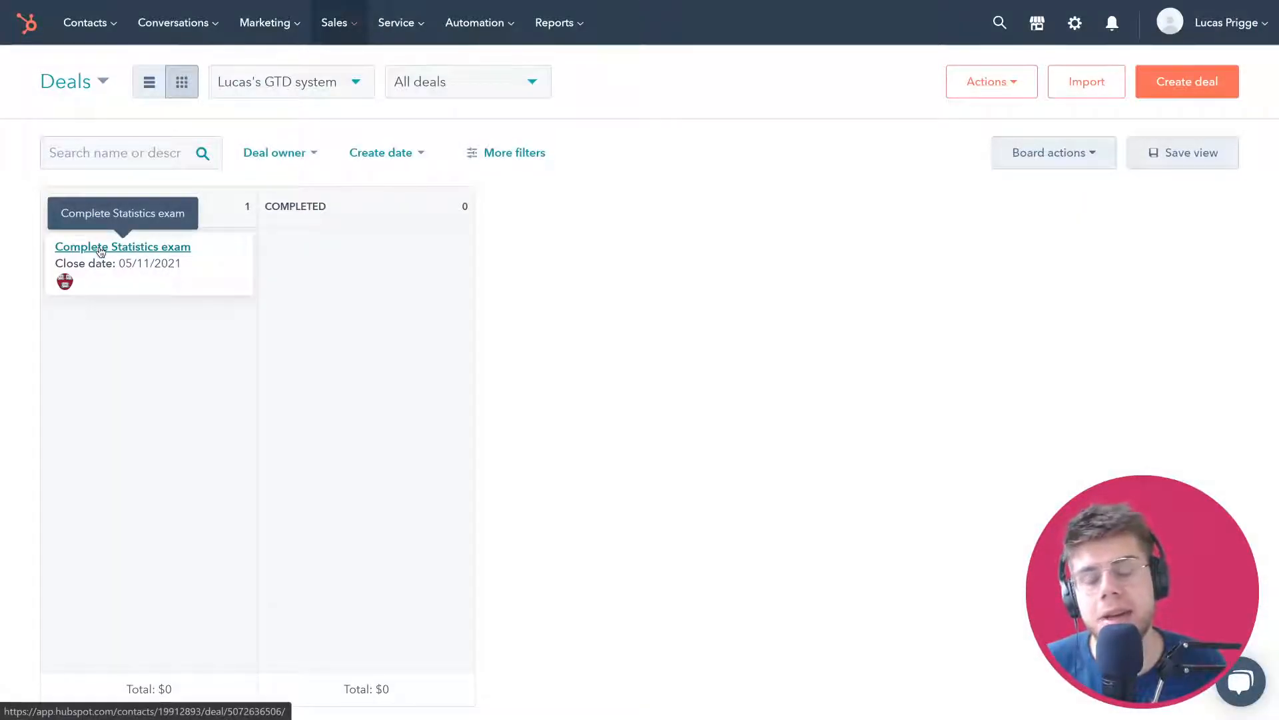
Open the Complete Statistics exam deal and review the tasks and deal activity in its activity timeline
left_click(100, 247)
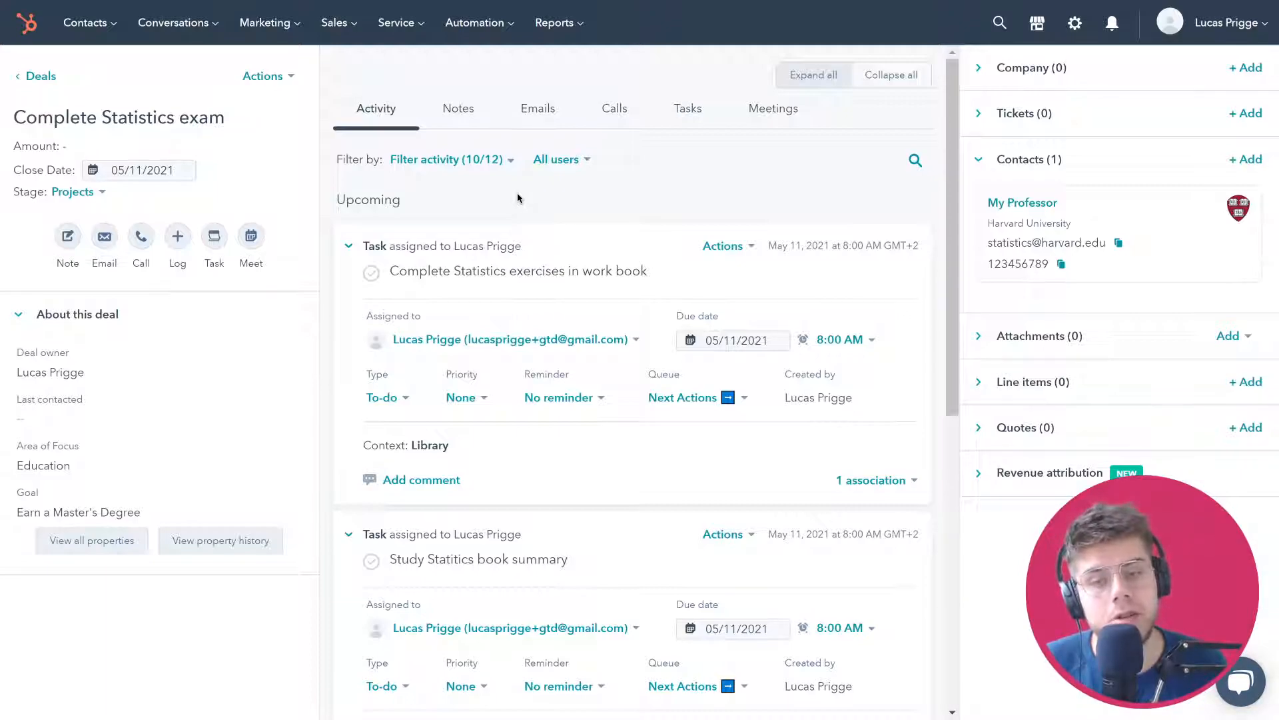
scroll(517, 198, "down", 5)
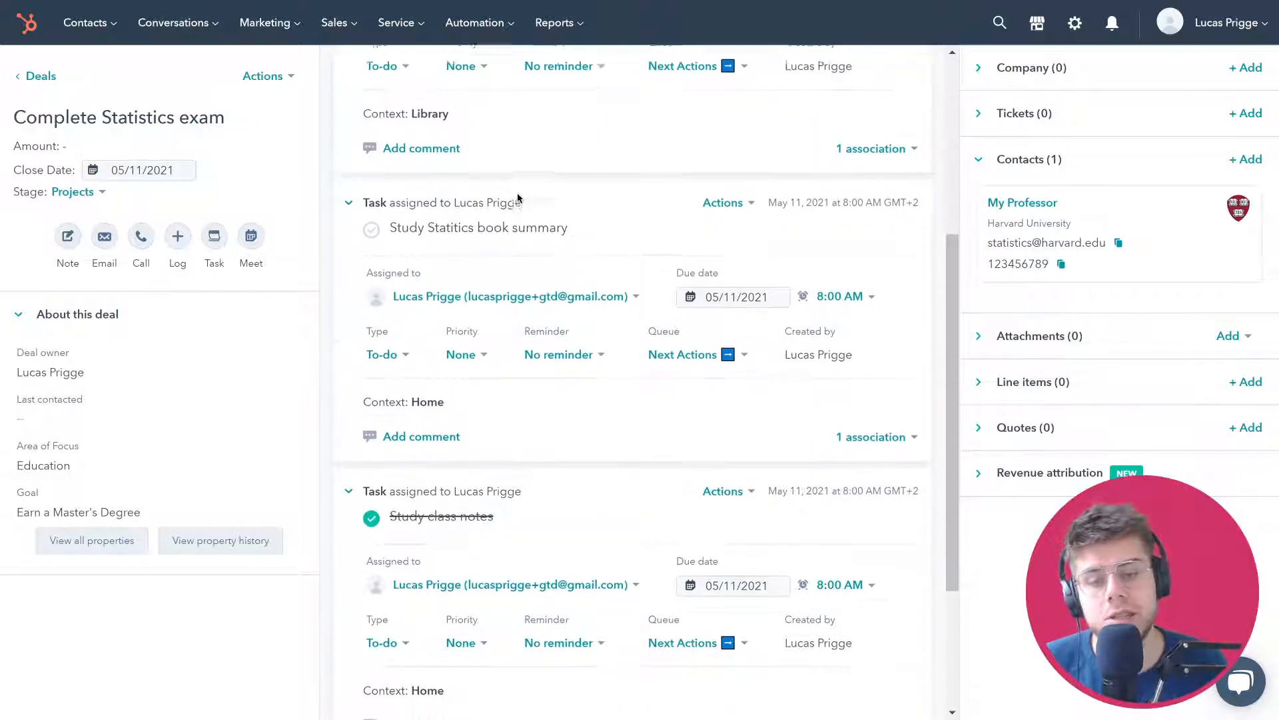
scroll(519, 199, "down", 3)
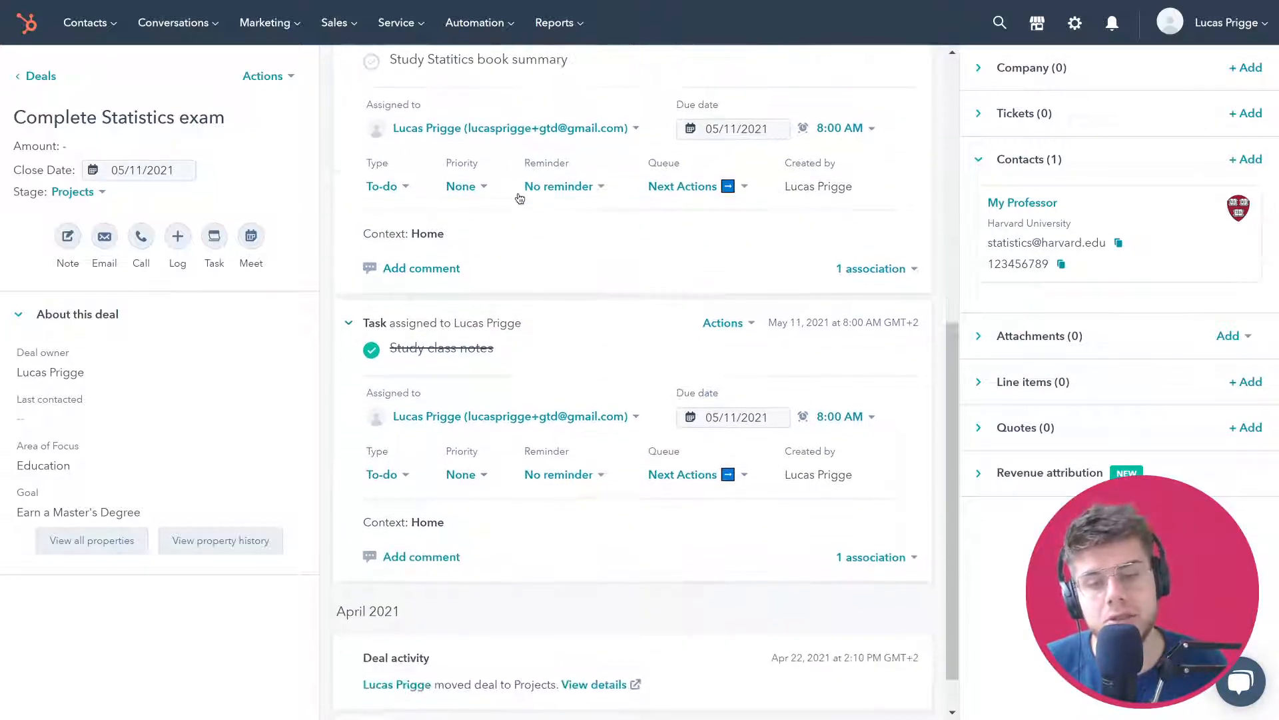
scroll(529, 207, "up", 8)
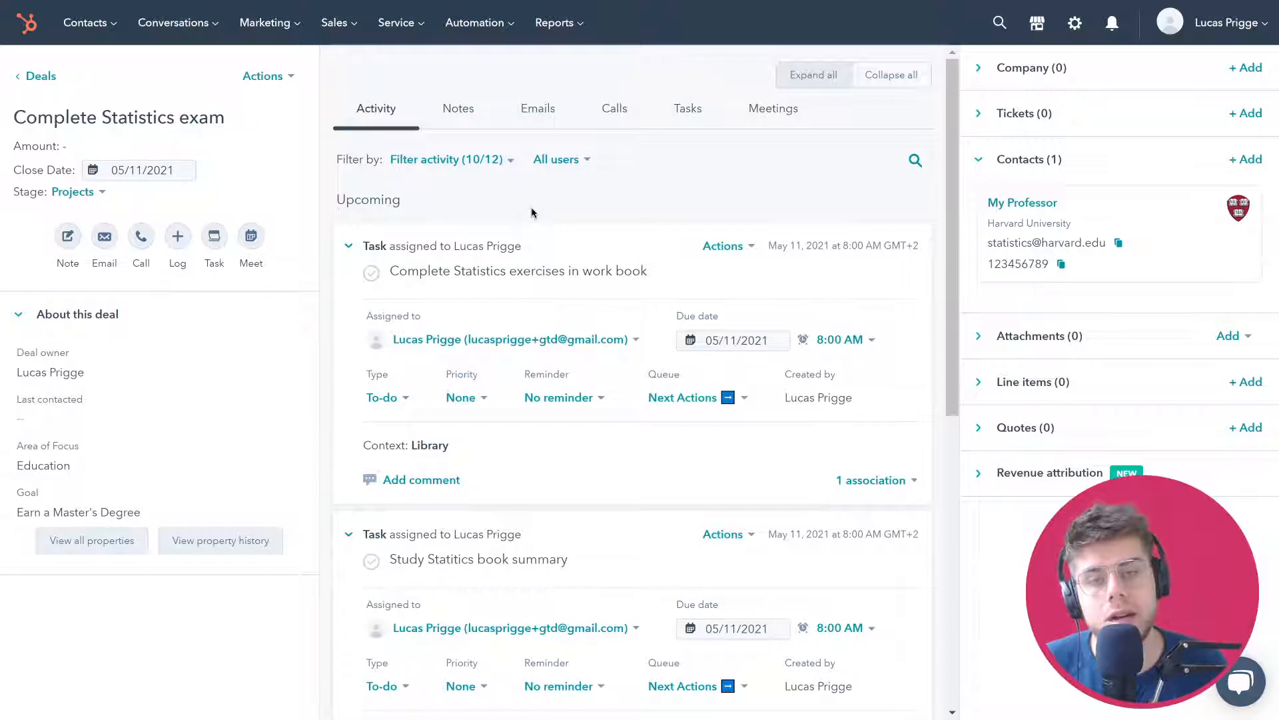
List only the deal's tasks and examine their completion status, due dates, queues and contexts
left_click(686, 111)
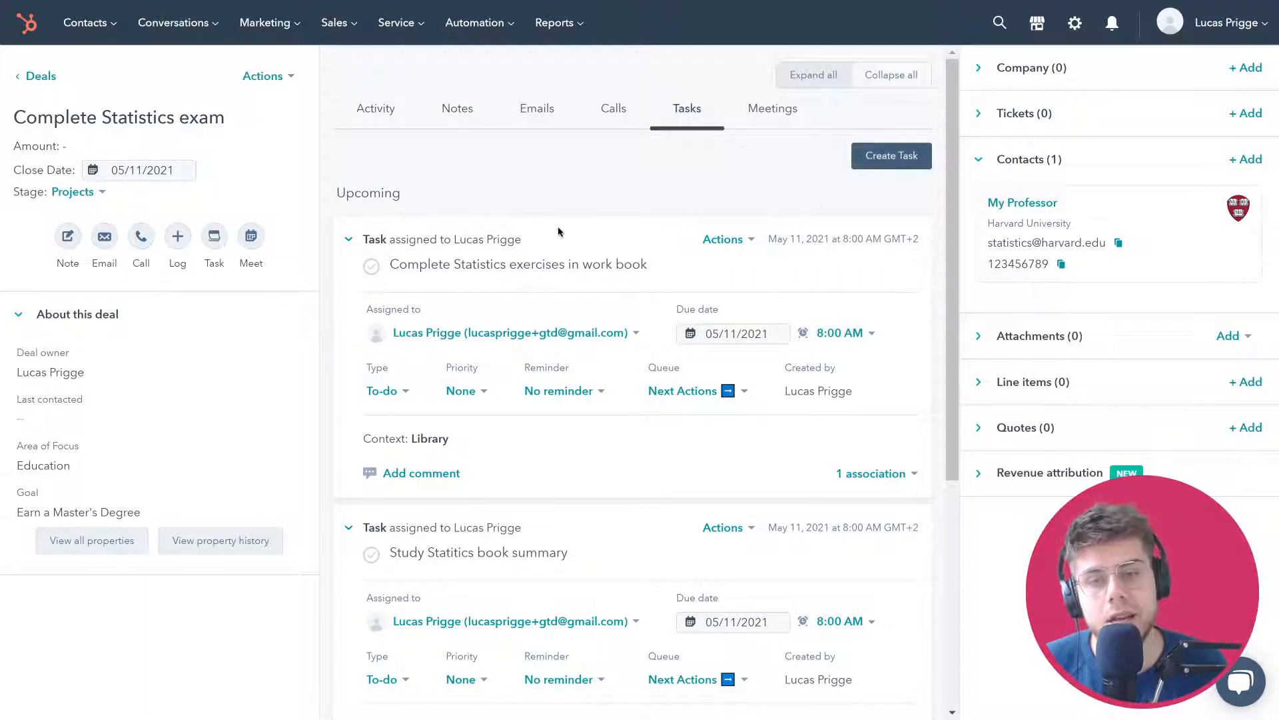
scroll(558, 231, "down", 5)
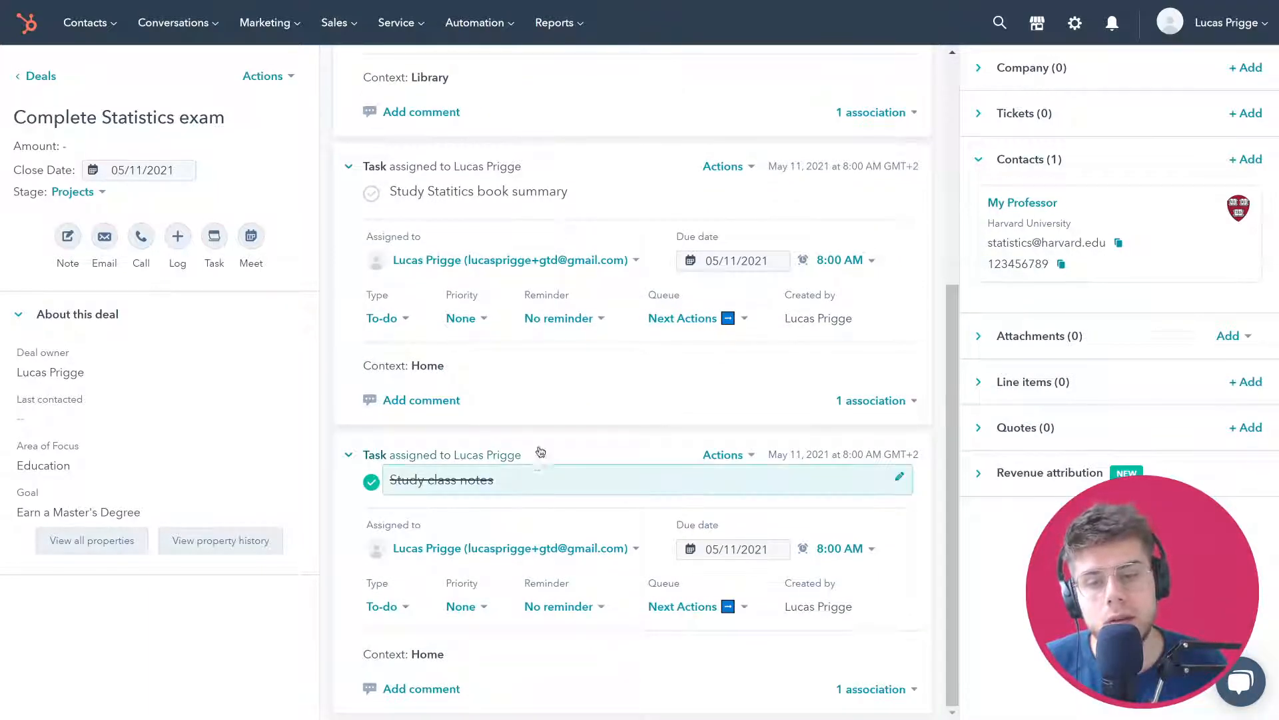
scroll(520, 346, "up", 4)
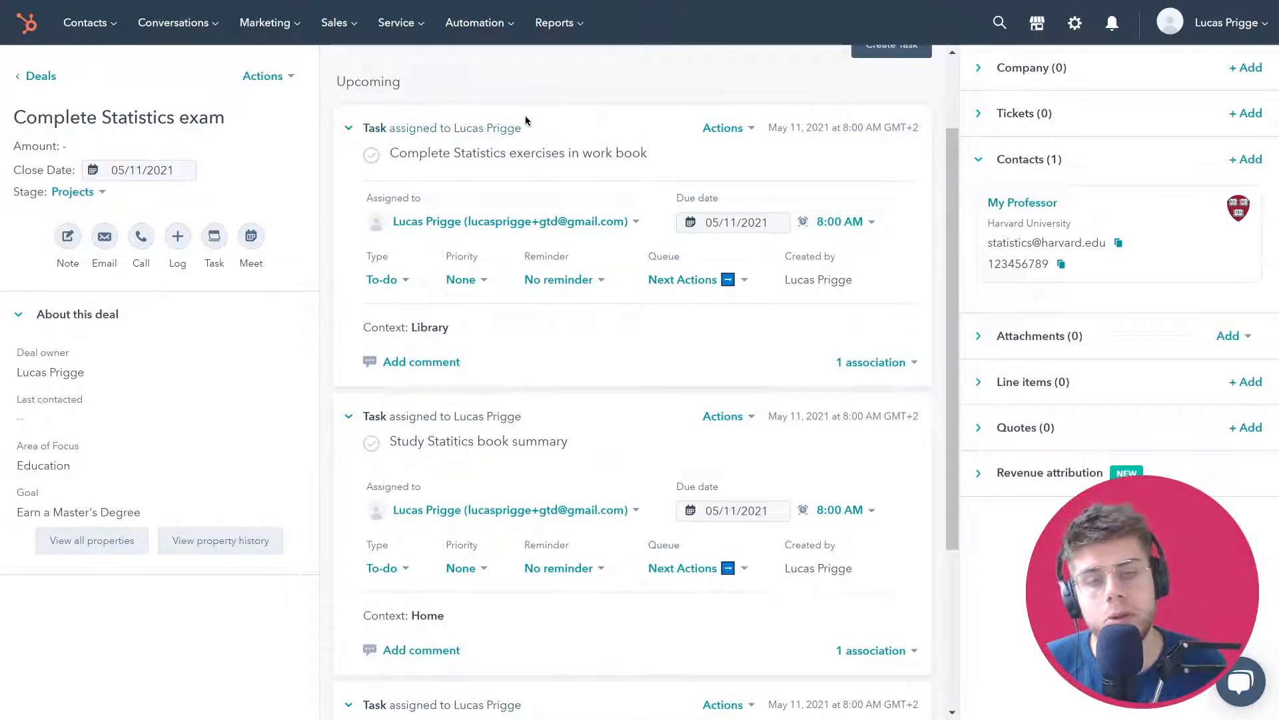
scroll(529, 162, "down", 4)
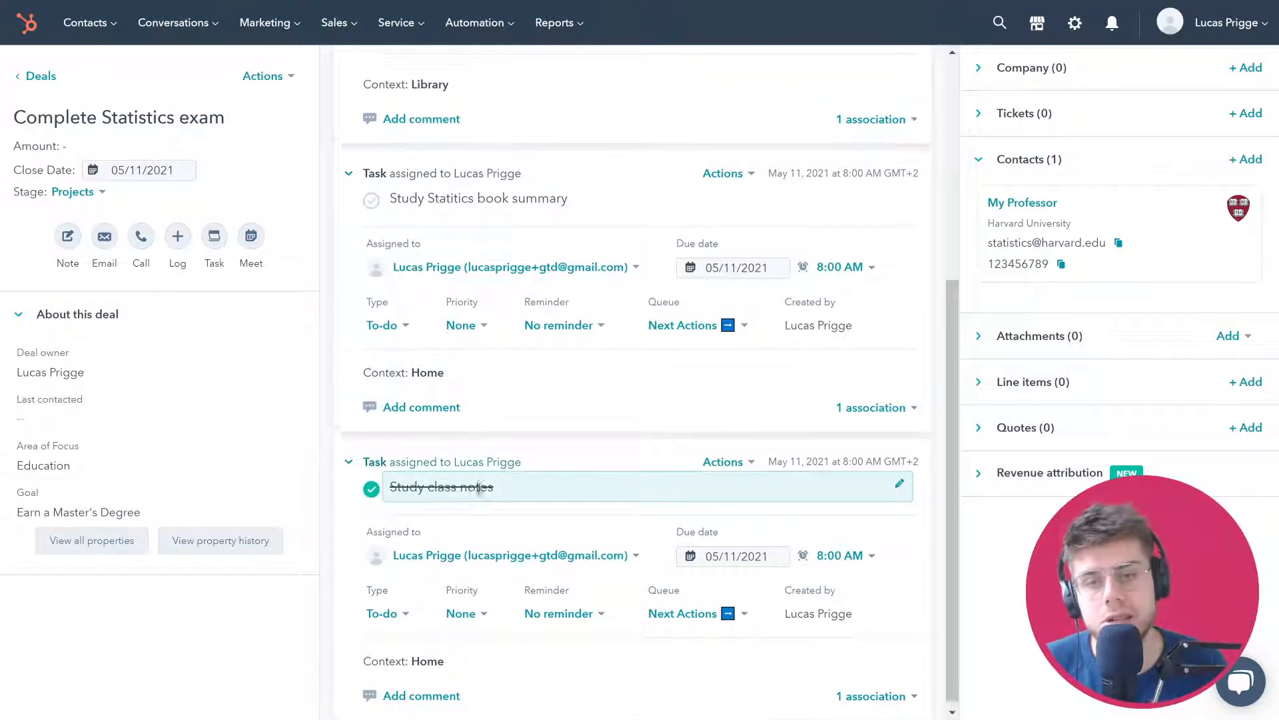
scroll(405, 291, "up", 1)
scroll(628, 274, "up", 2)
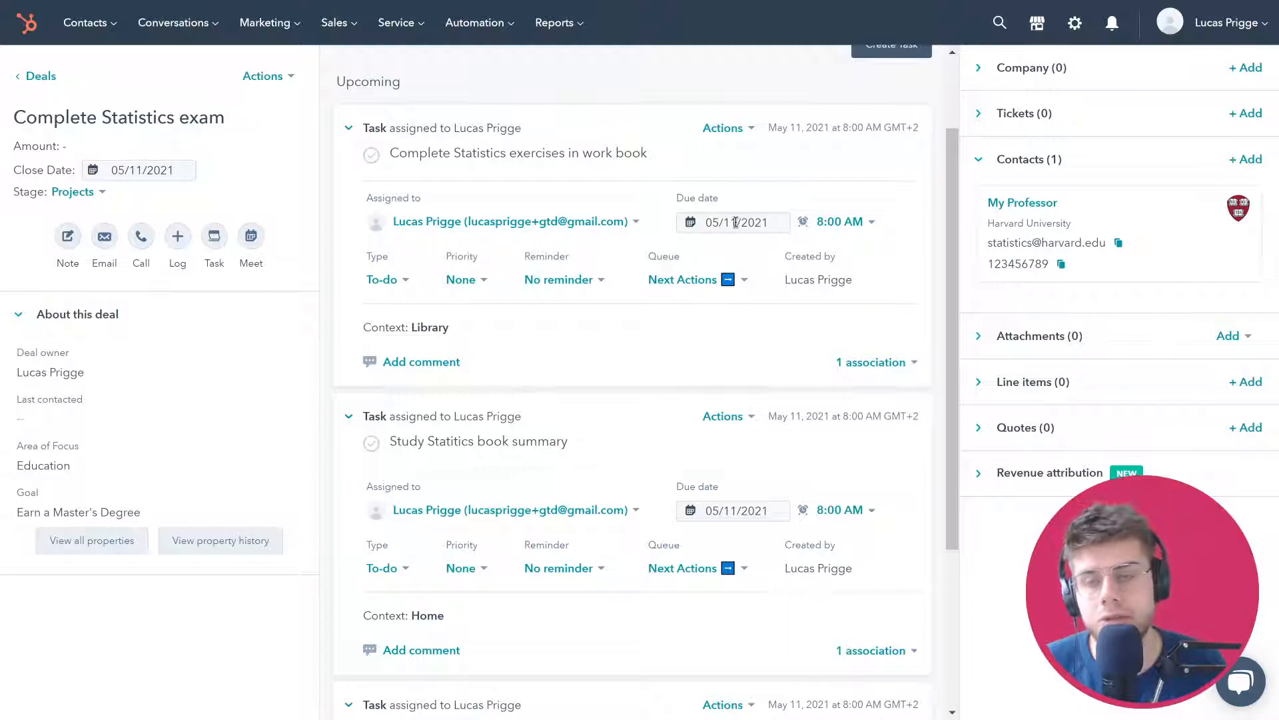
scroll(735, 222, "down", 3)
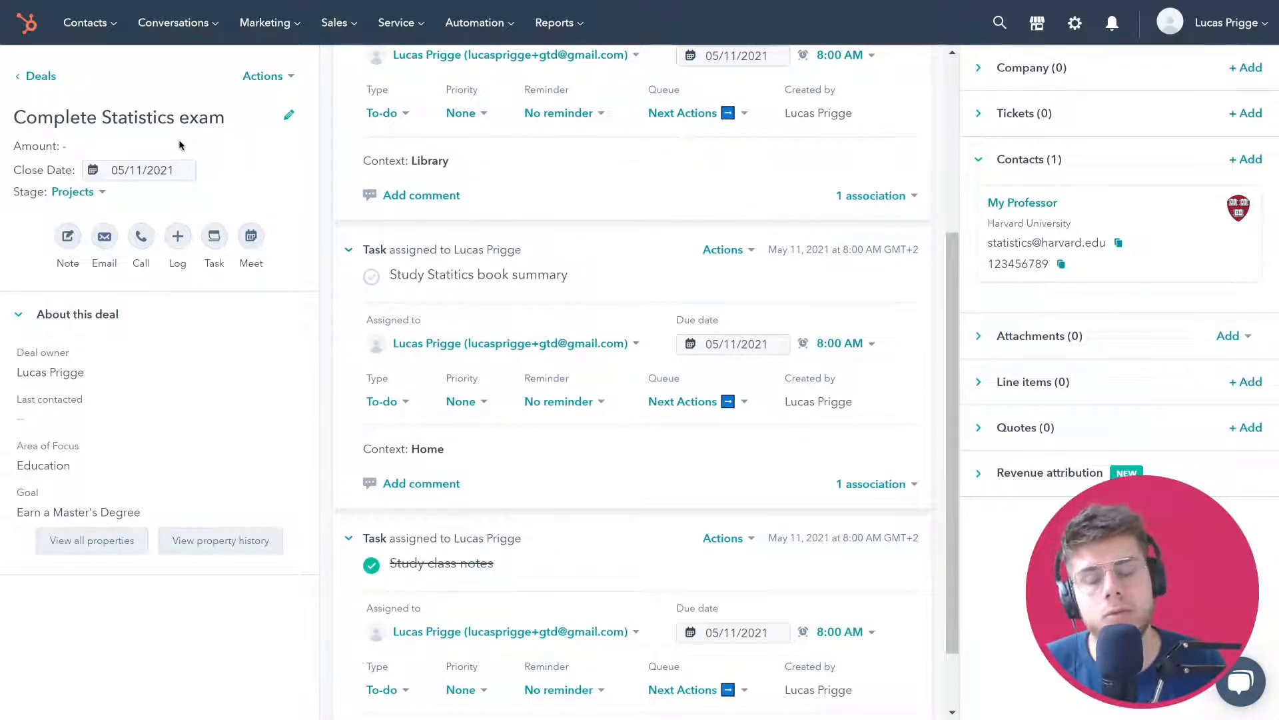
scroll(759, 117, "up", 1)
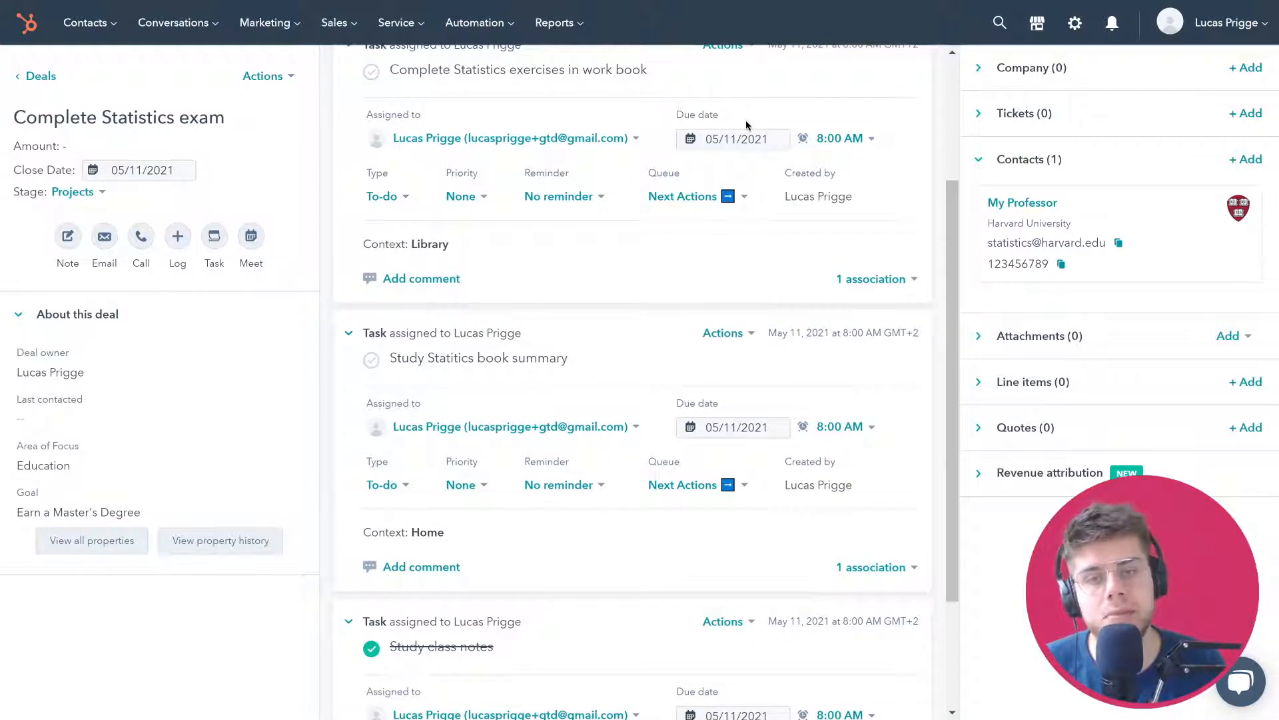
Check the queue options for the Complete Statistics exercises task, then return to the deal's full activity and review its Amount field
left_click(706, 197)
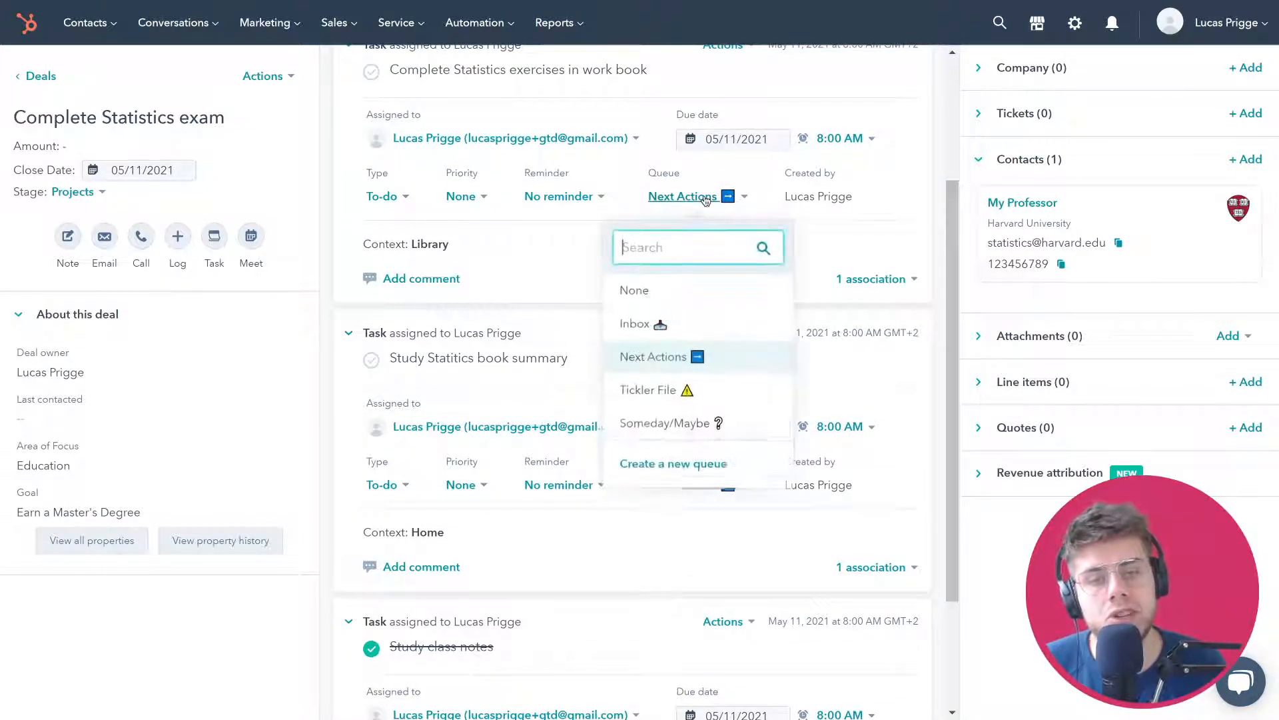
left_click(706, 198)
scroll(706, 197, "up", 2)
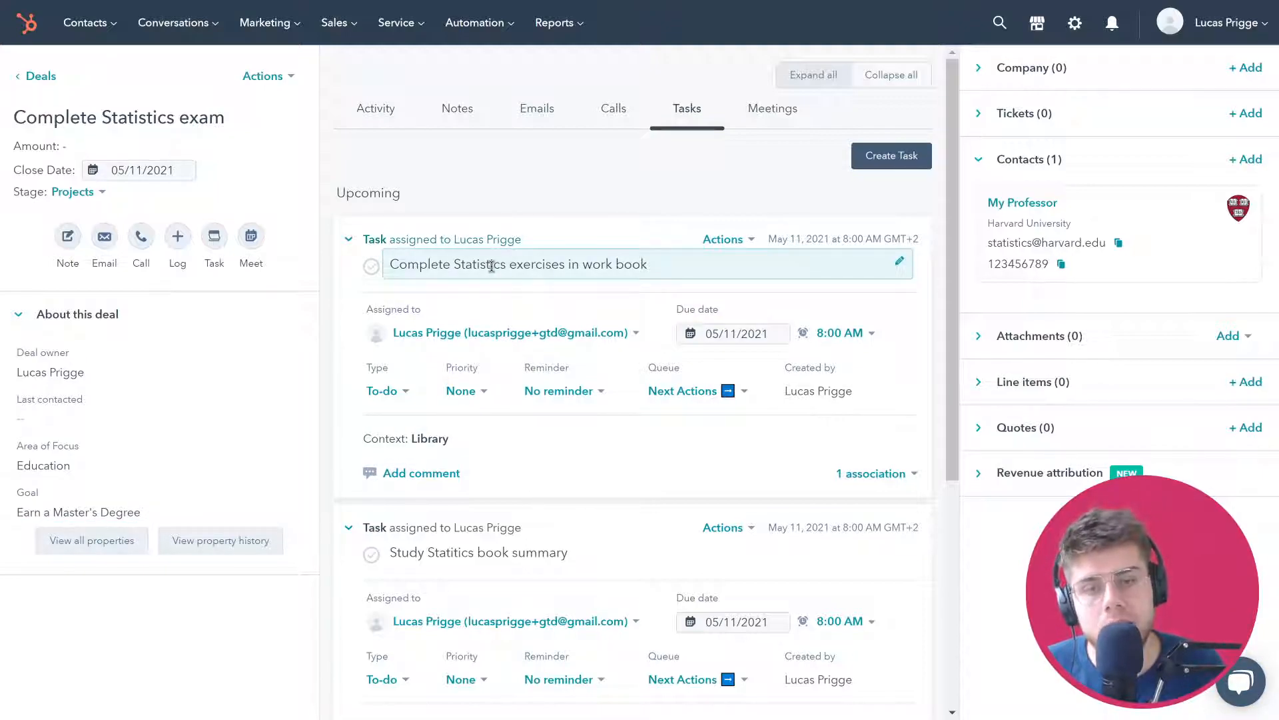
left_click(372, 108)
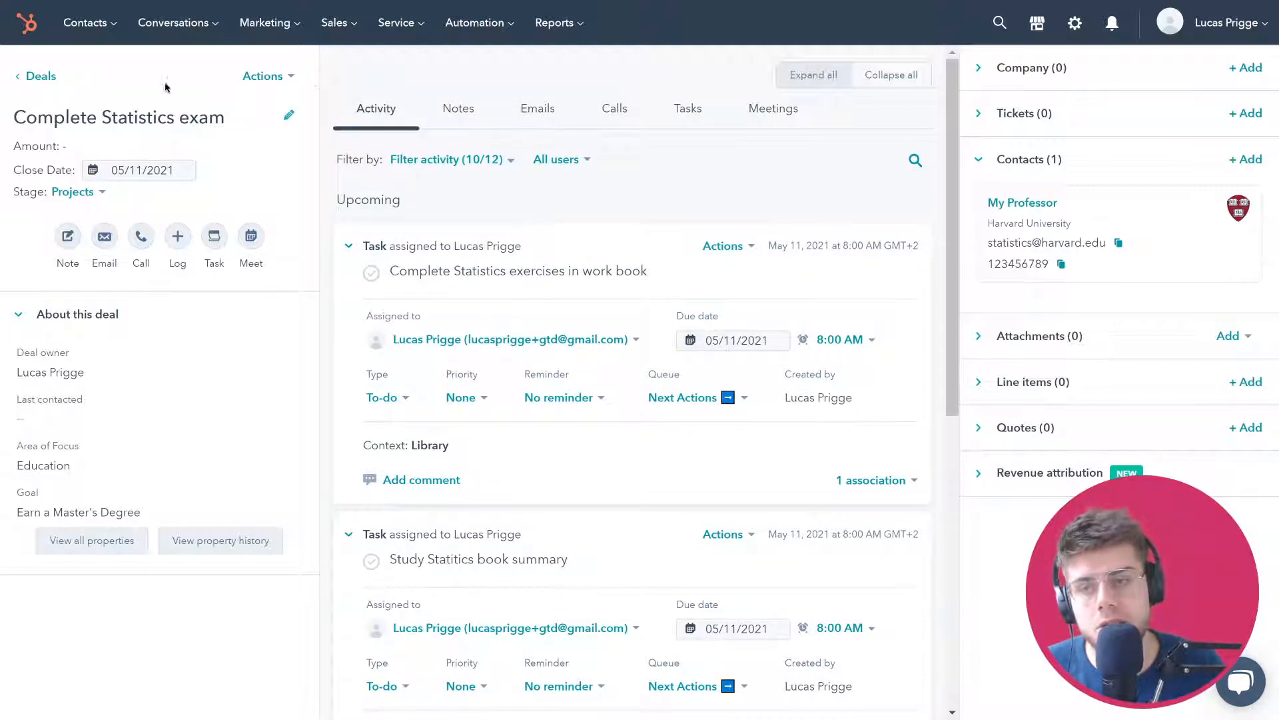
left_click_drag(45, 146, 78, 149)
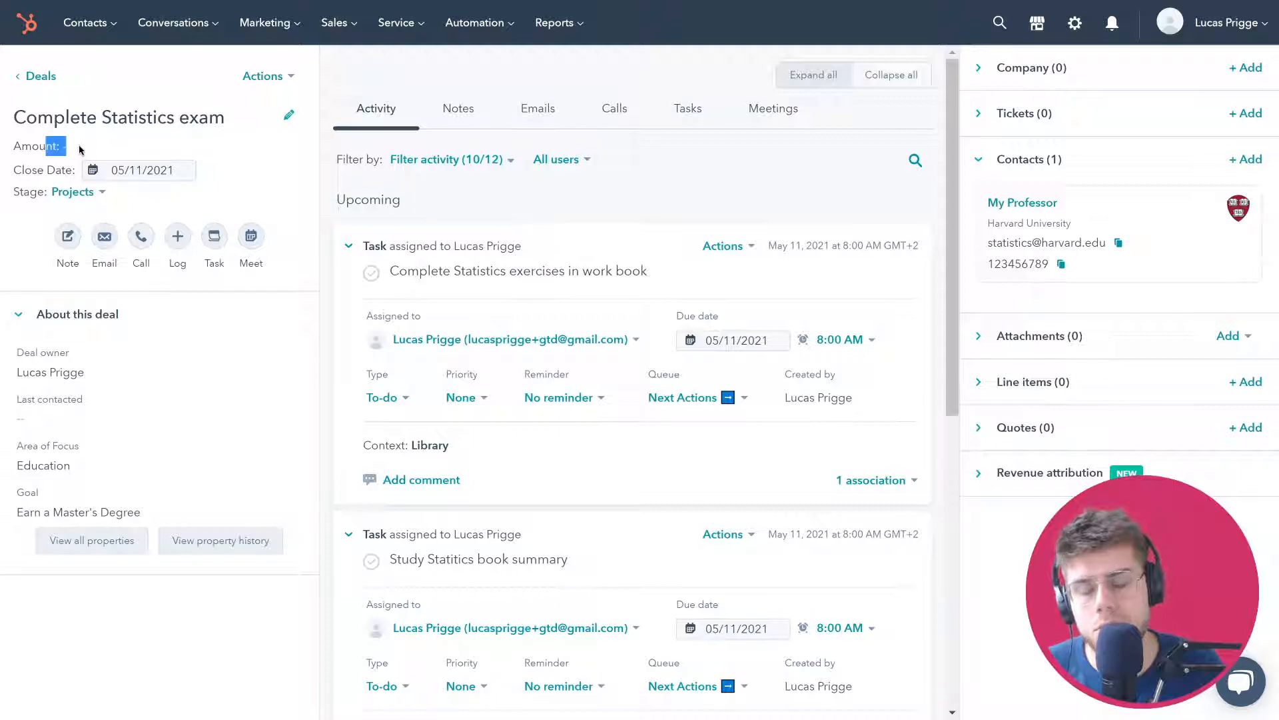
left_click(81, 151)
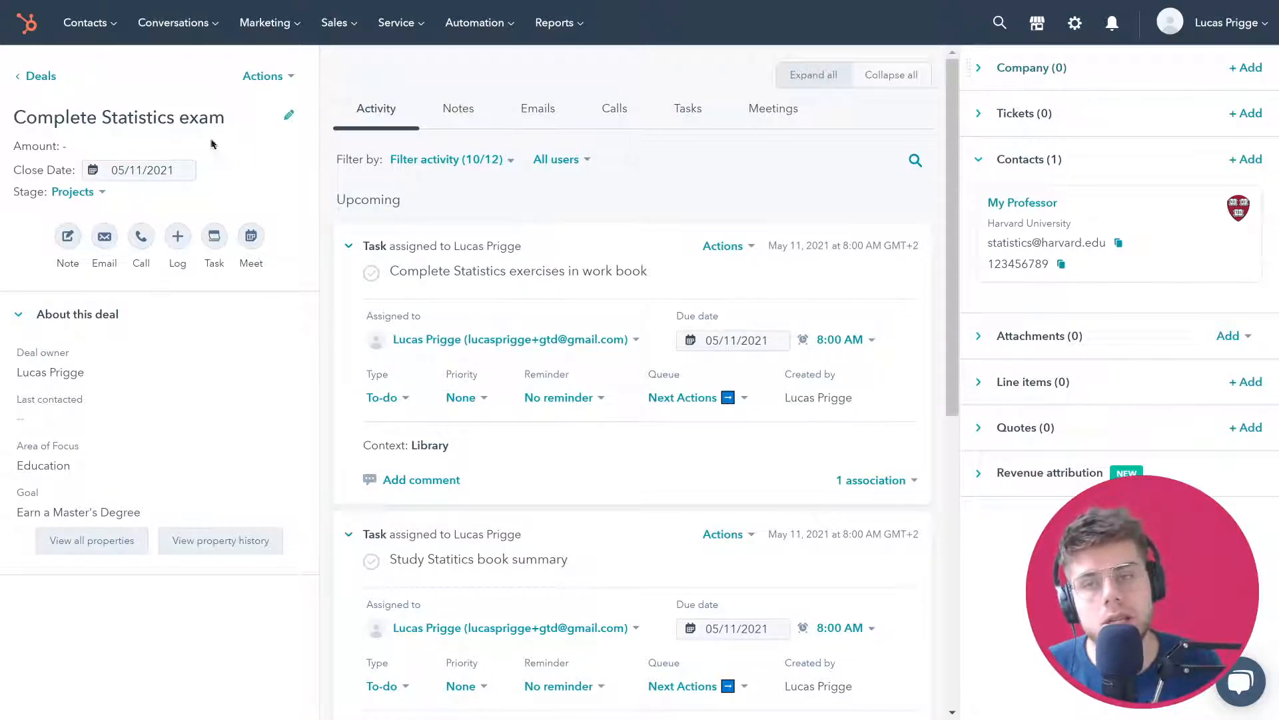
Open the My Professor record from the contacts list
left_click(85, 22)
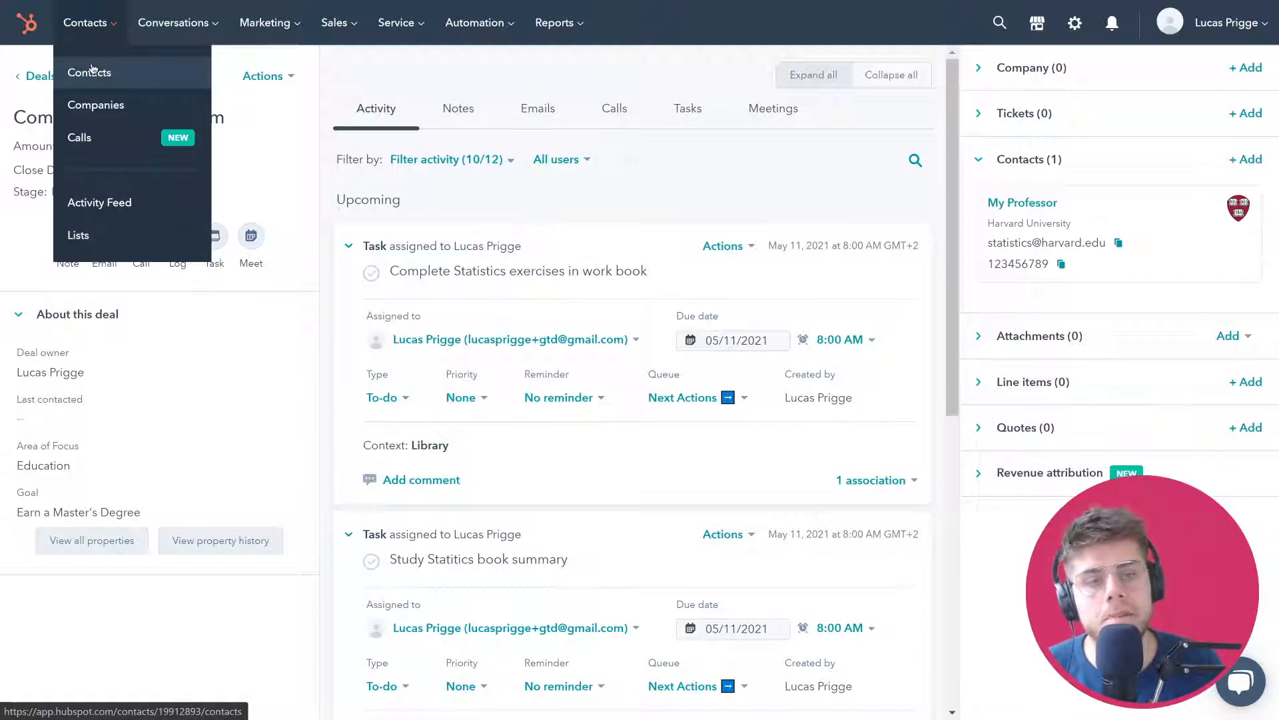
left_click(92, 70)
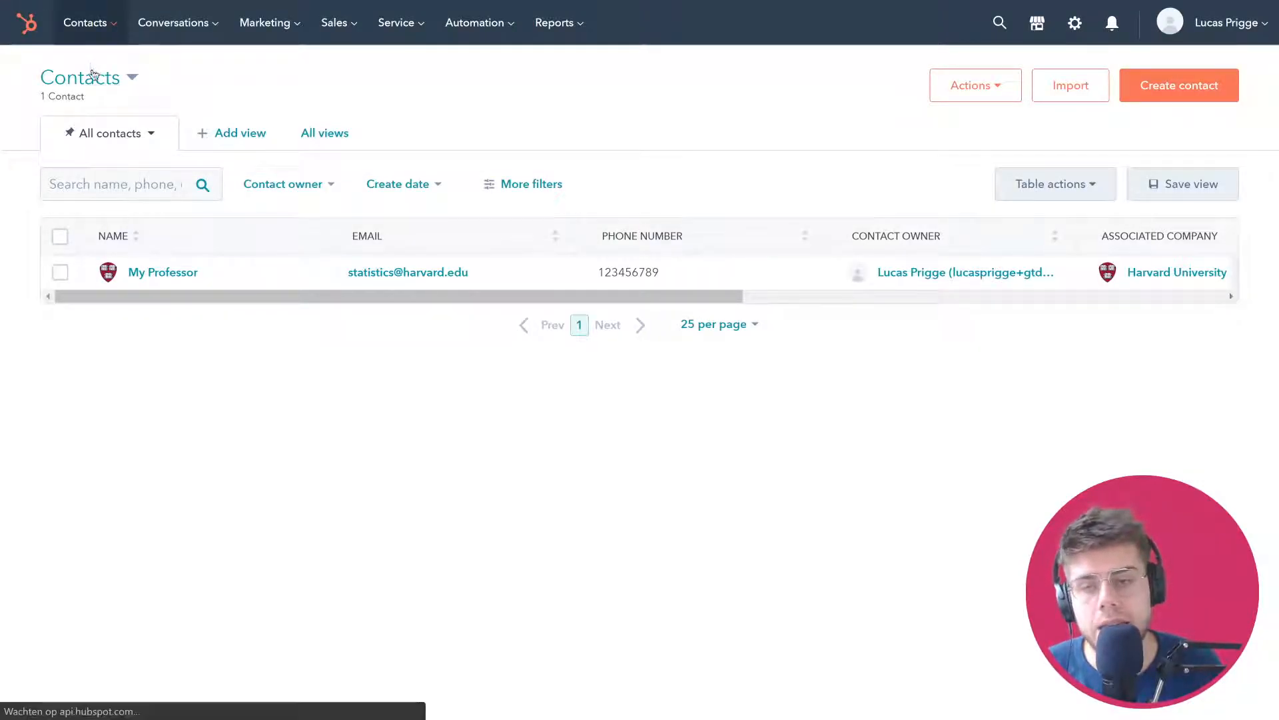
left_click(141, 274)
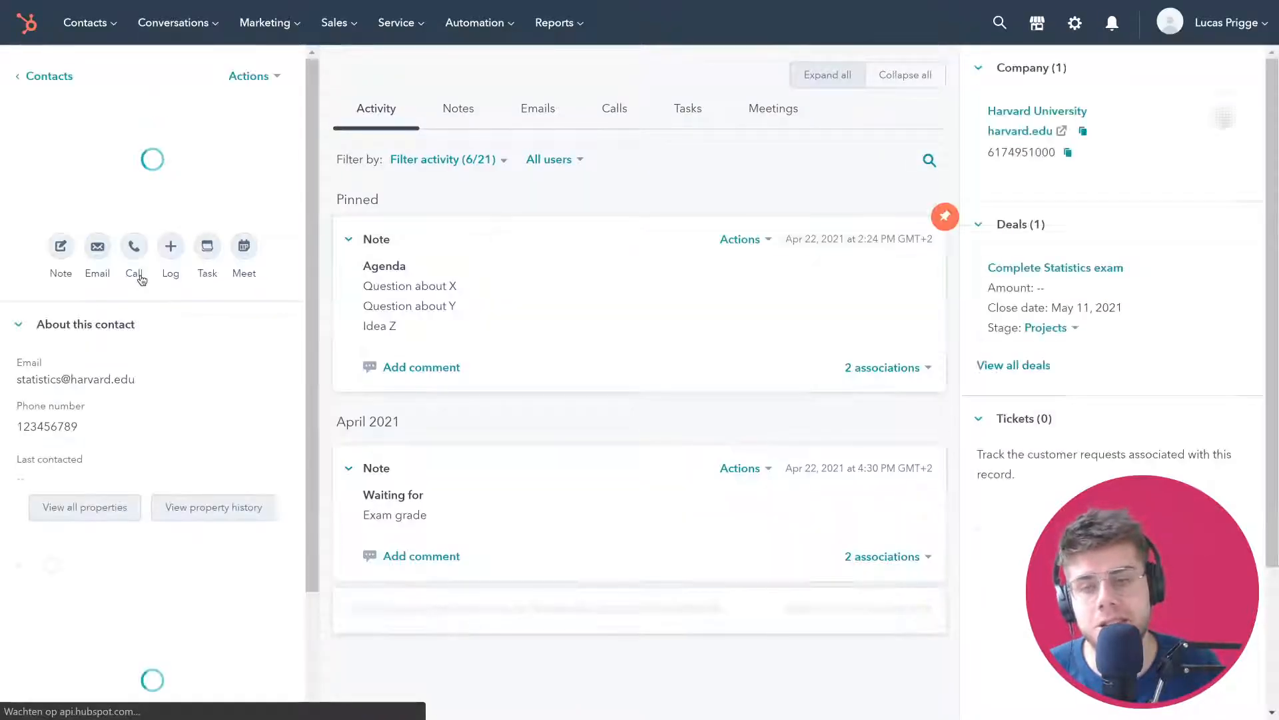
Review the contact's email address and phone number, and close the email details without changing them
left_click_drag(18, 347, 142, 348)
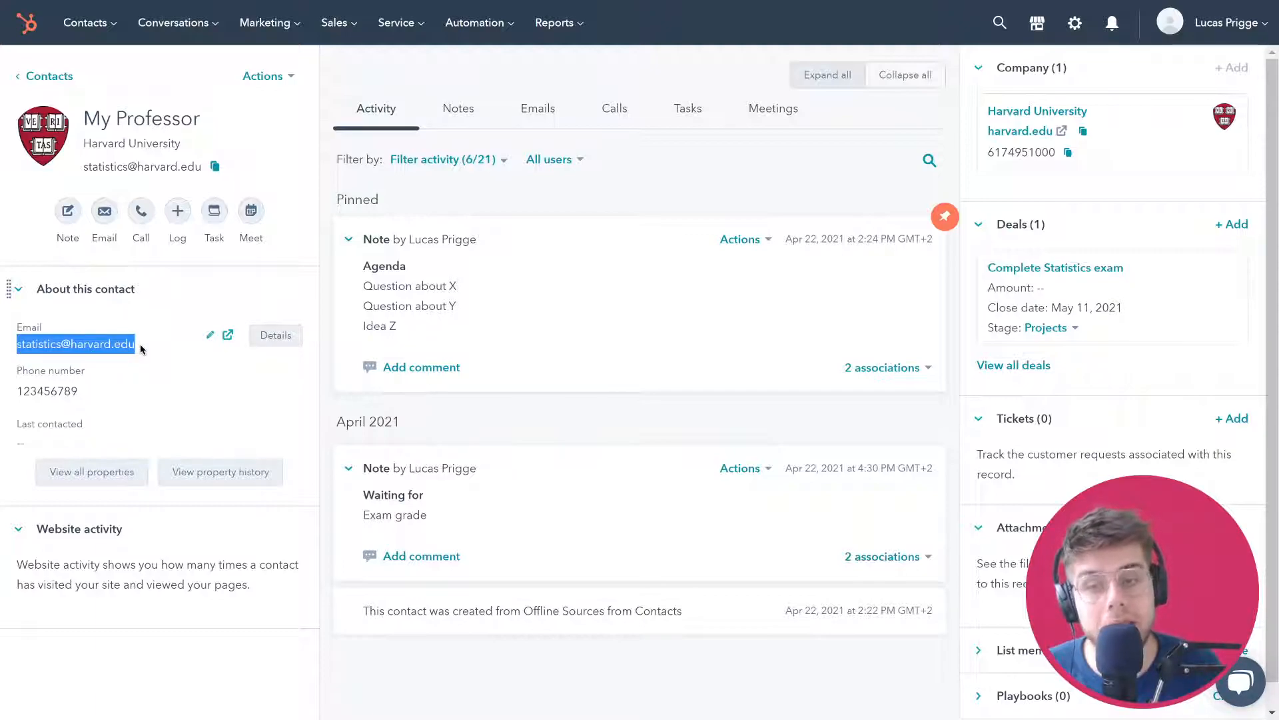
left_click(140, 347)
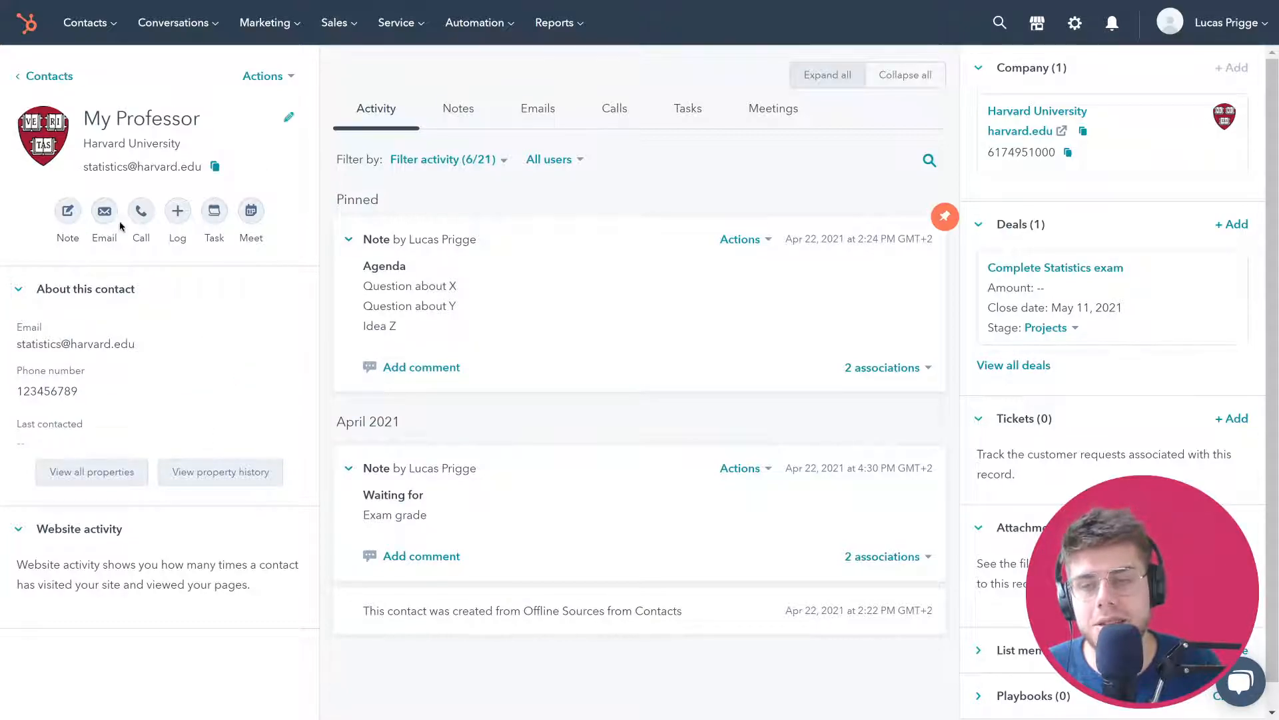
left_click_drag(71, 344, 136, 347)
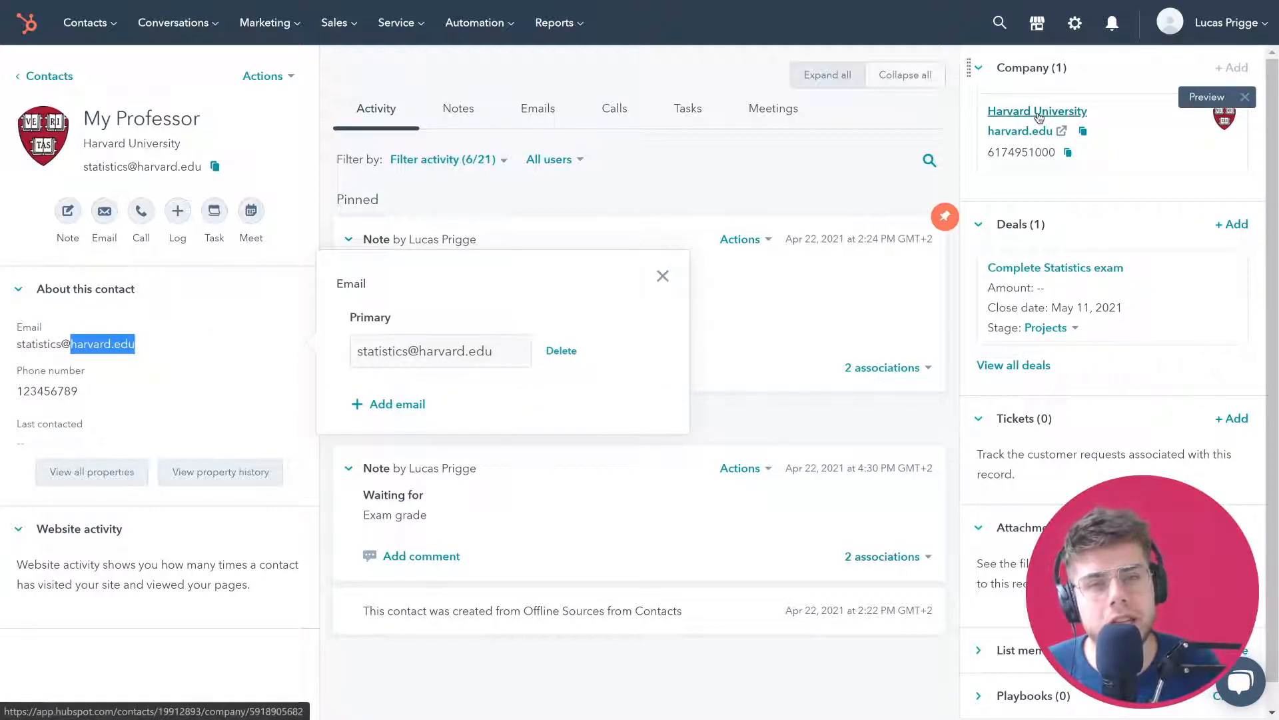
left_click(17, 392)
left_click_drag(18, 392, 81, 391)
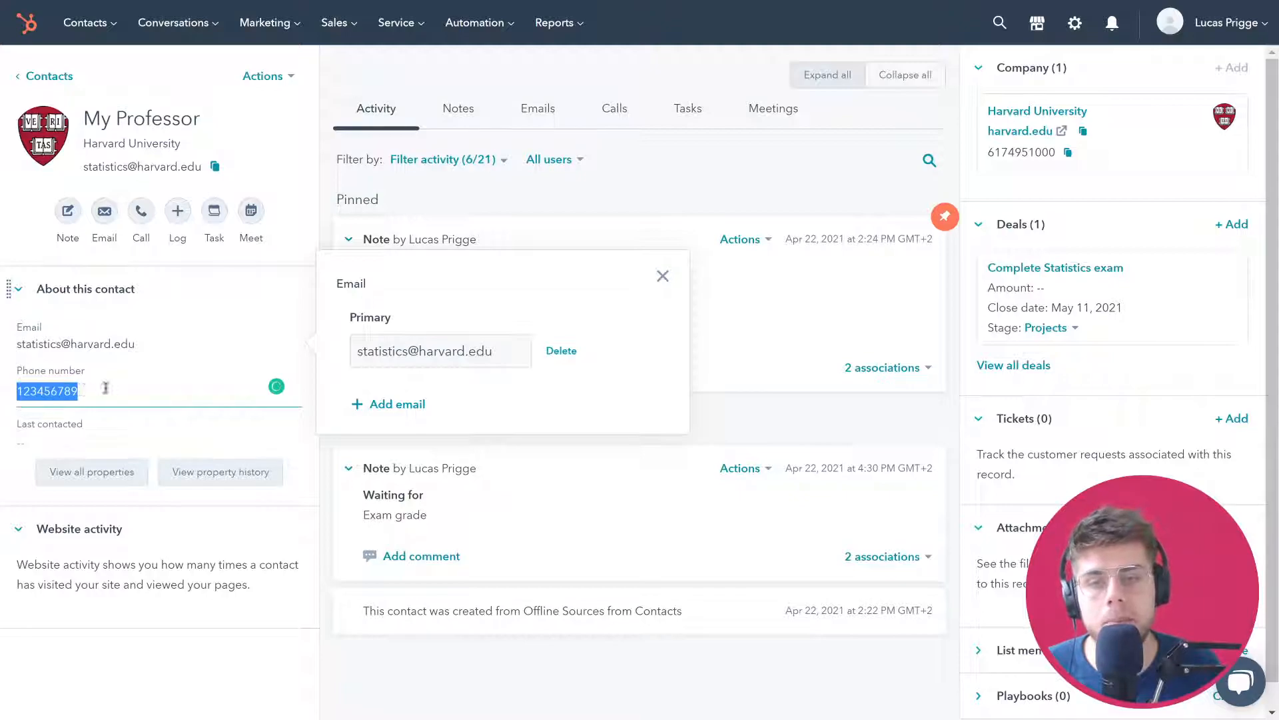
left_click(663, 277)
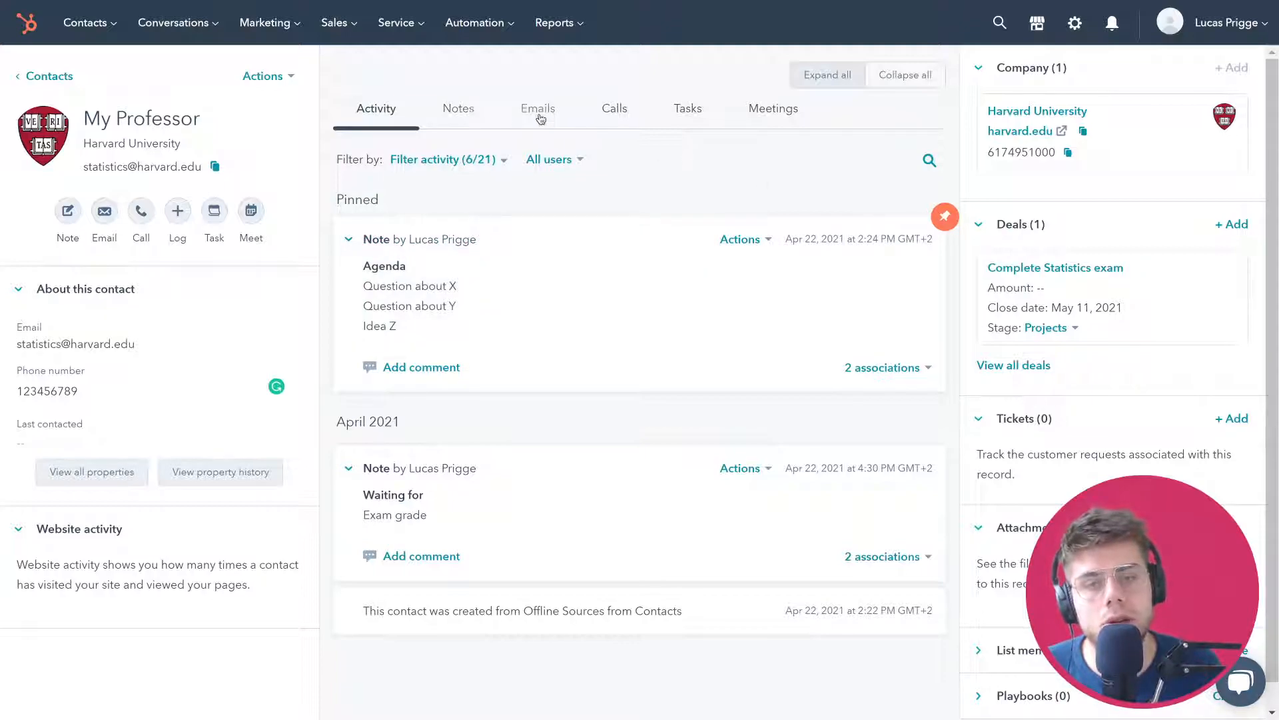
Create a new note on the My Professor contact with the text "my note"
left_click(460, 113)
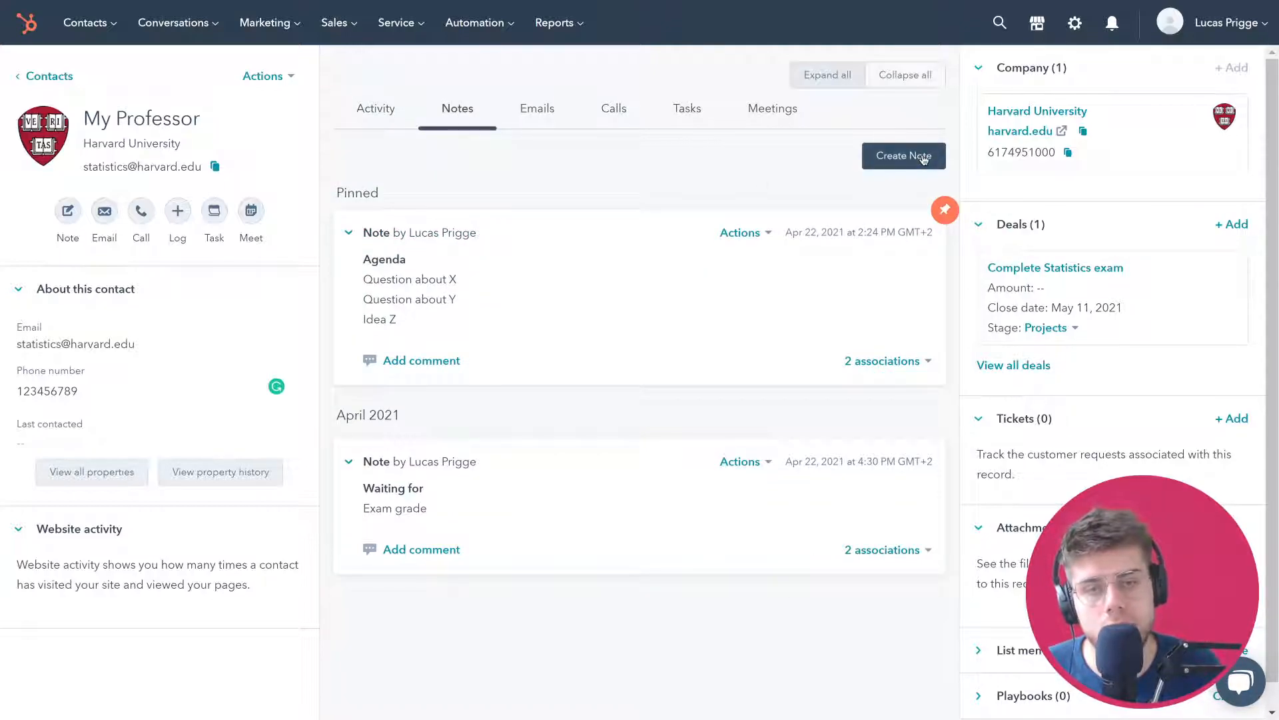
left_click(917, 158)
type("my note")
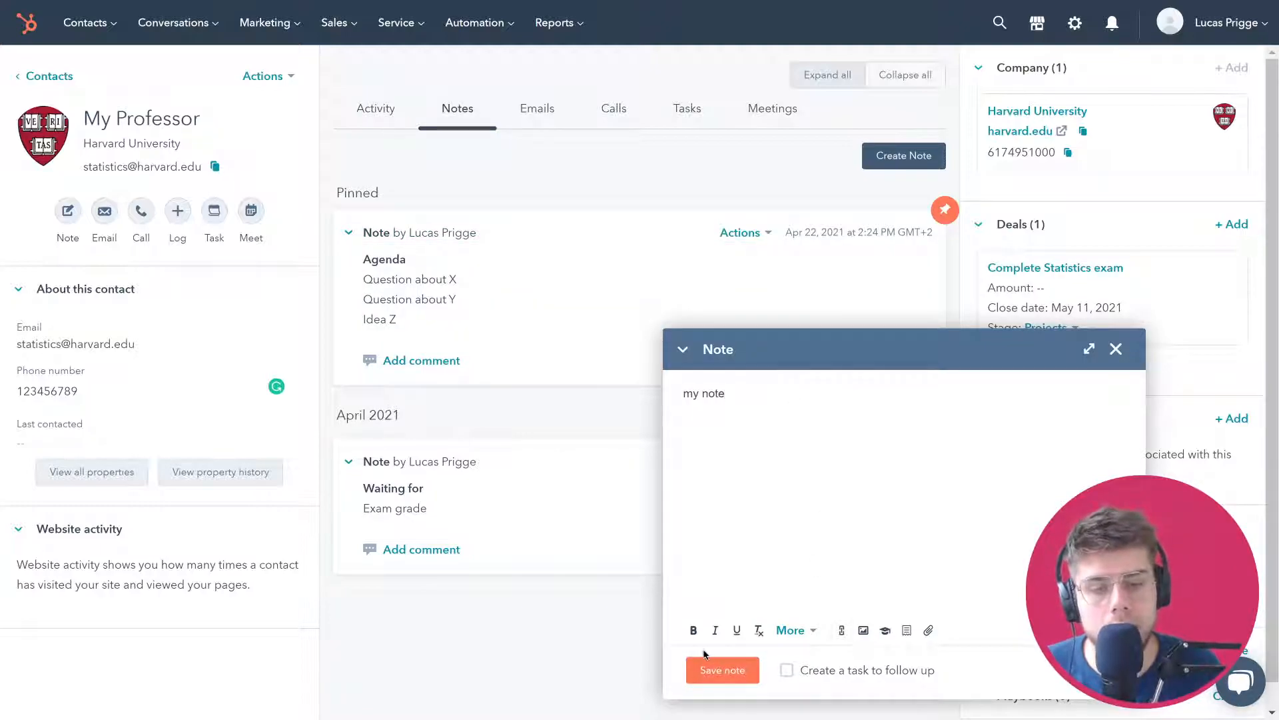
left_click(720, 673)
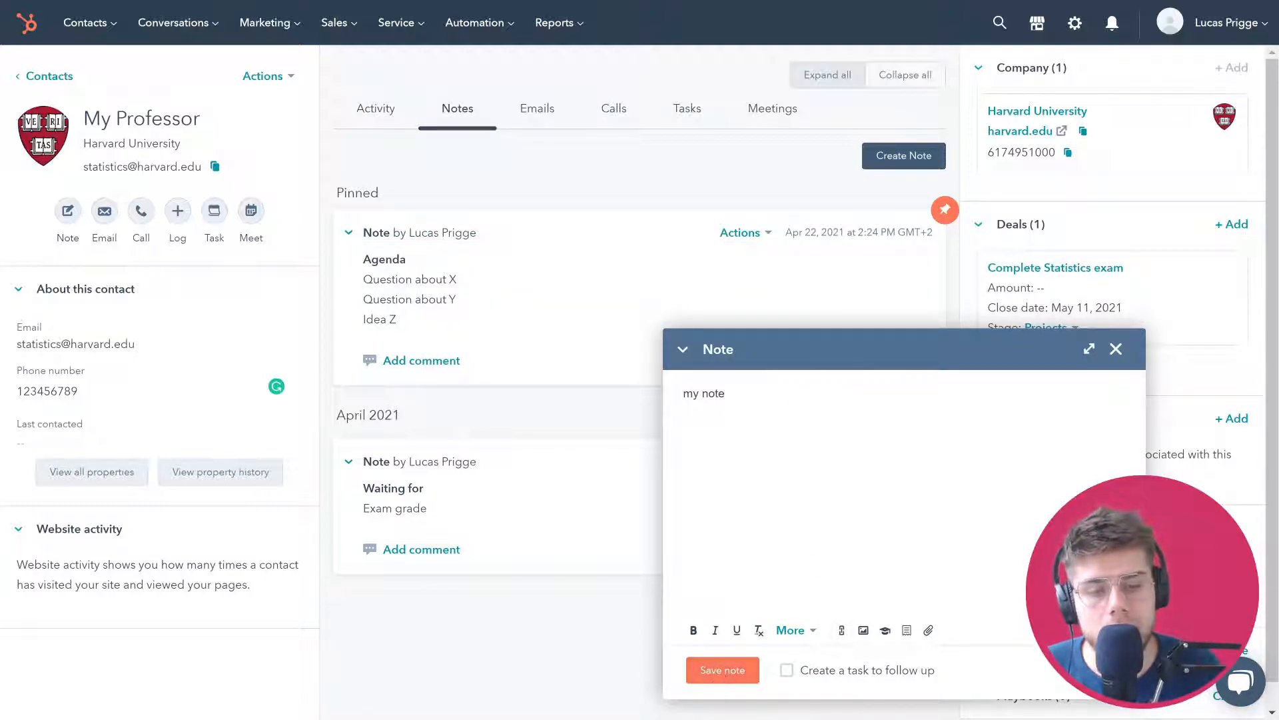
Remove the Complete Statistics exam deal and Harvard University company from the note's associations, and save the note
left_click(1080, 631)
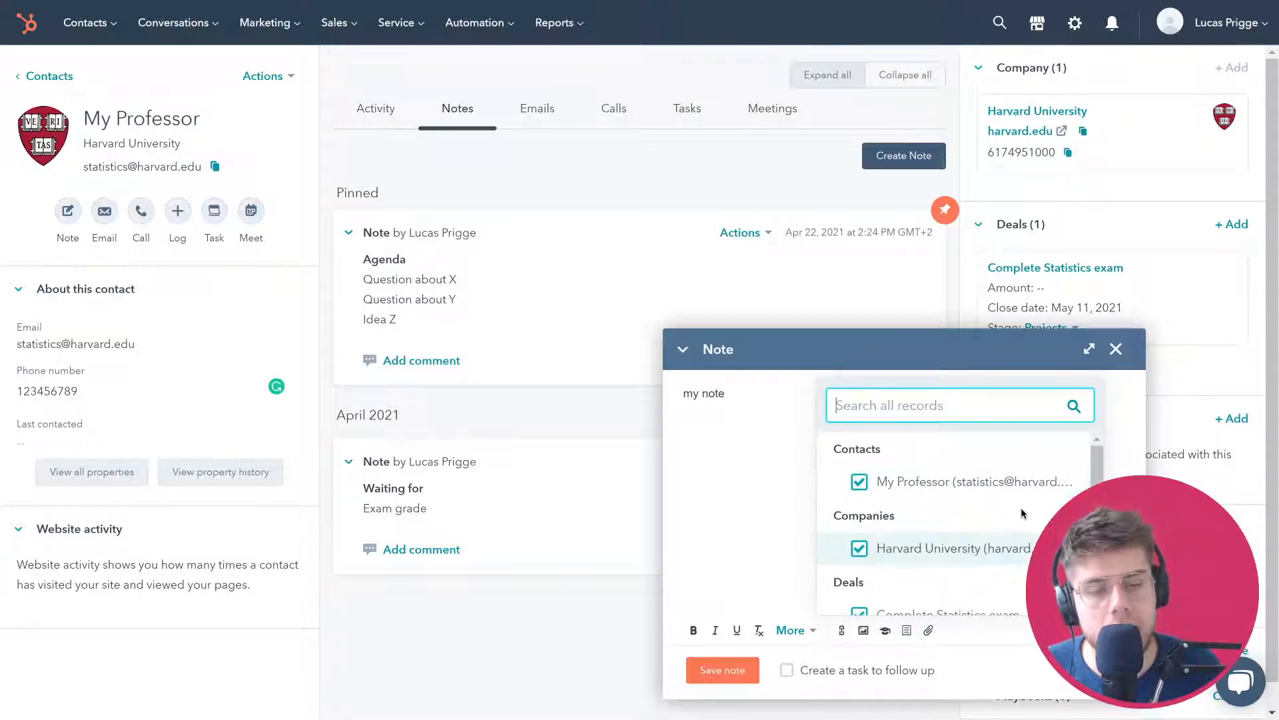
scroll(1020, 516, "down", 1)
scroll(887, 573, "up", 1)
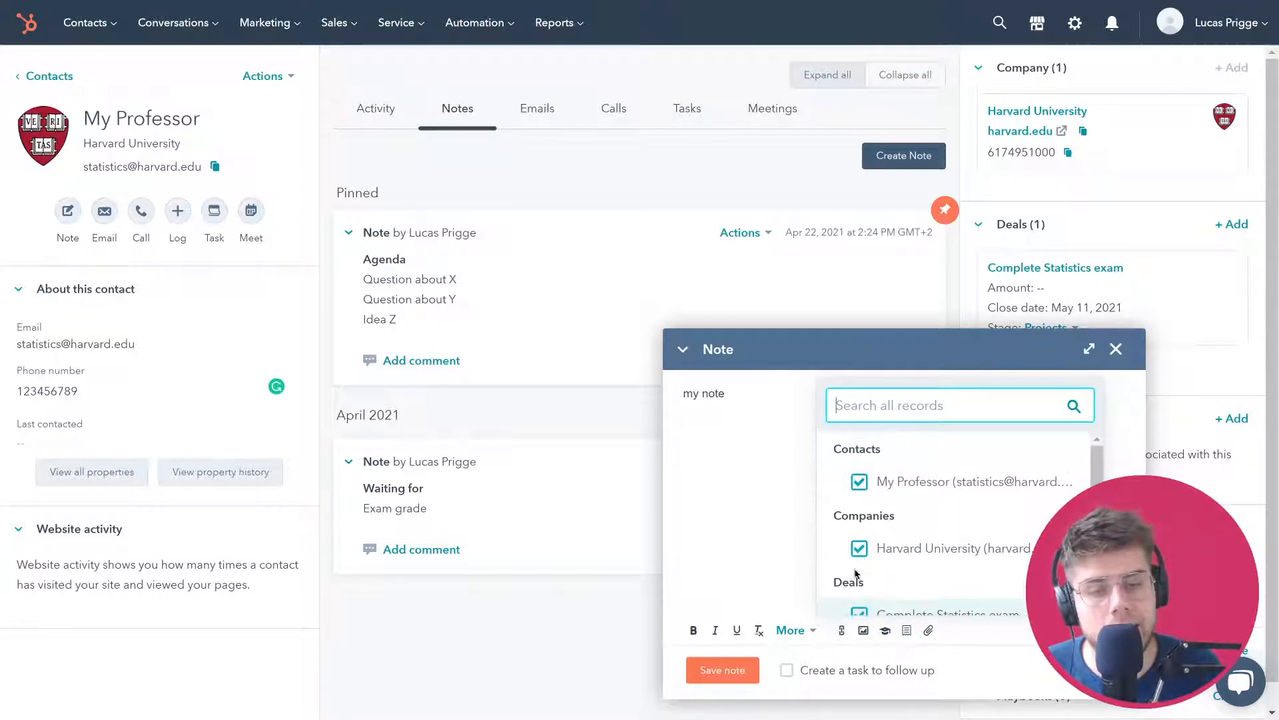
scroll(879, 480, "down", 1)
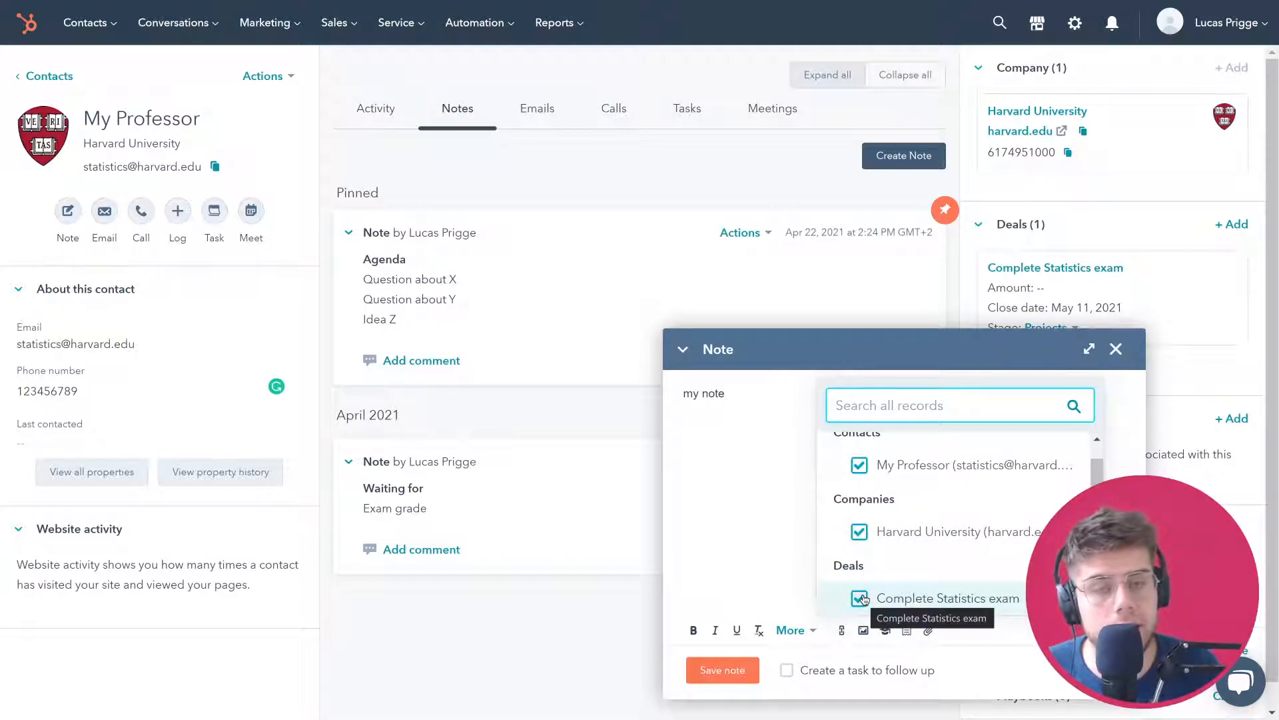
left_click(861, 598)
left_click(859, 531)
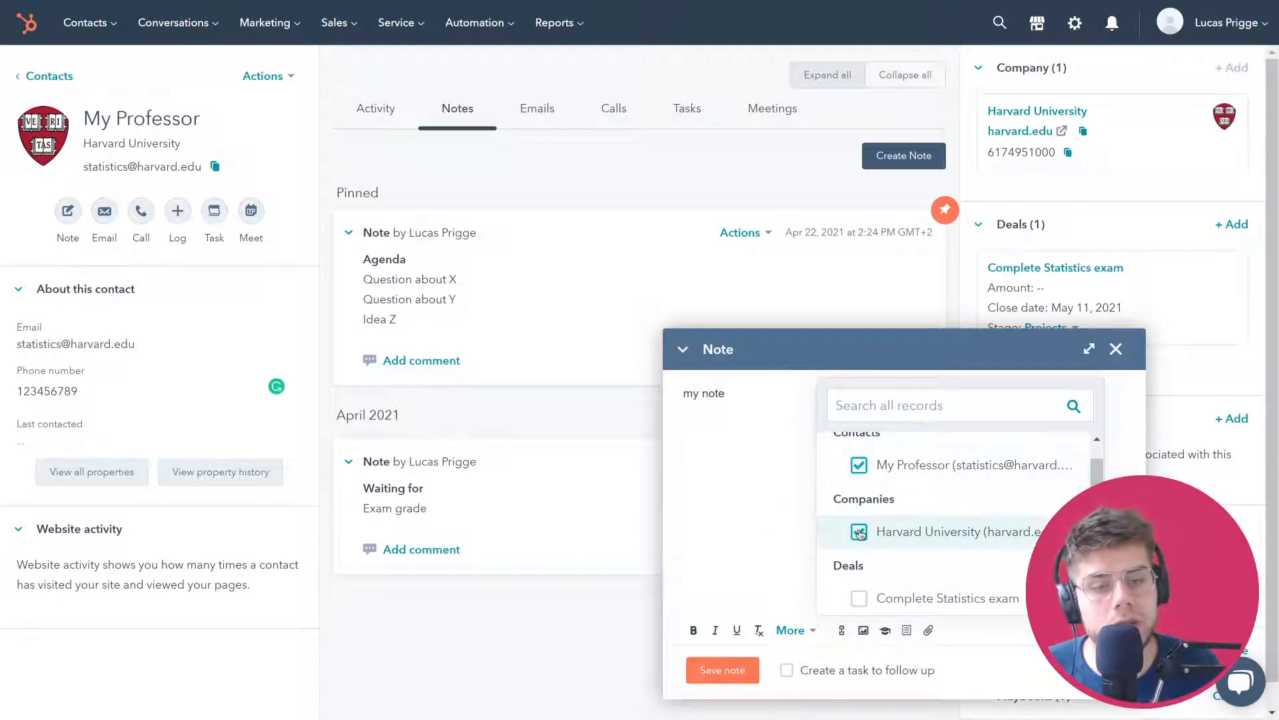
left_click(724, 670)
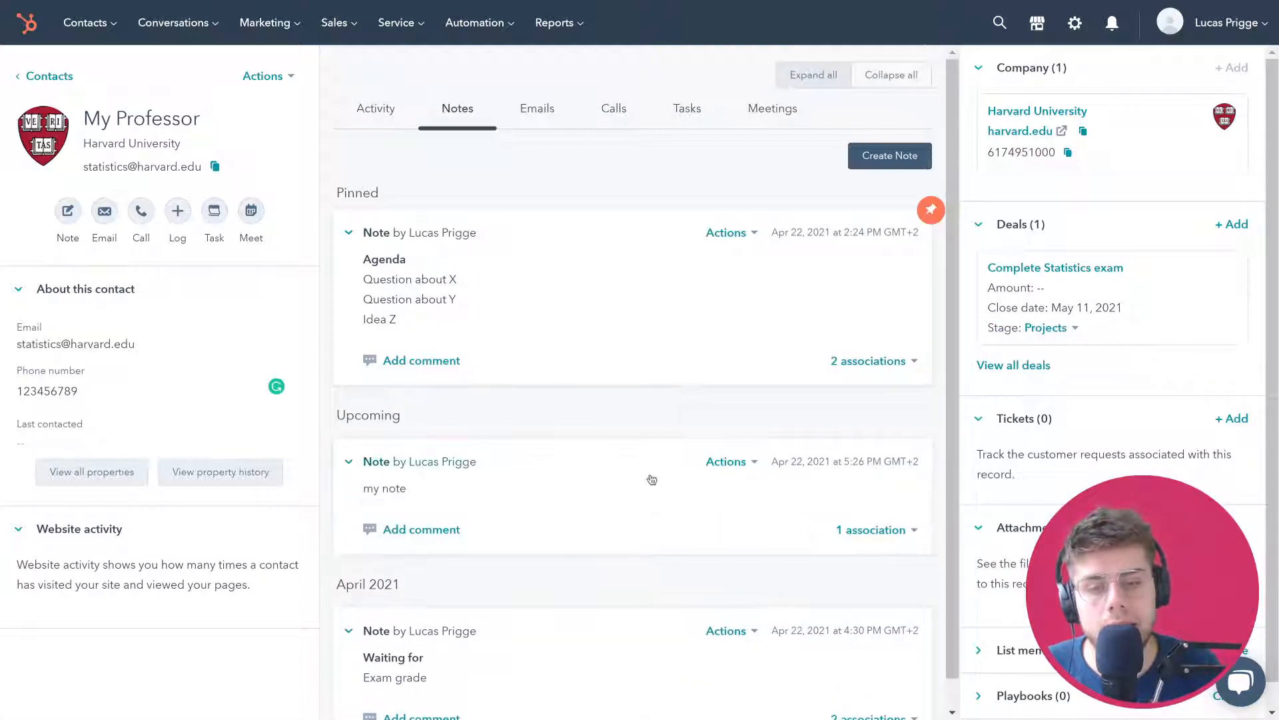
Check the actions for the new note and review the contact's pinned Agenda note and Waiting for note
left_click(731, 466)
left_click(691, 505)
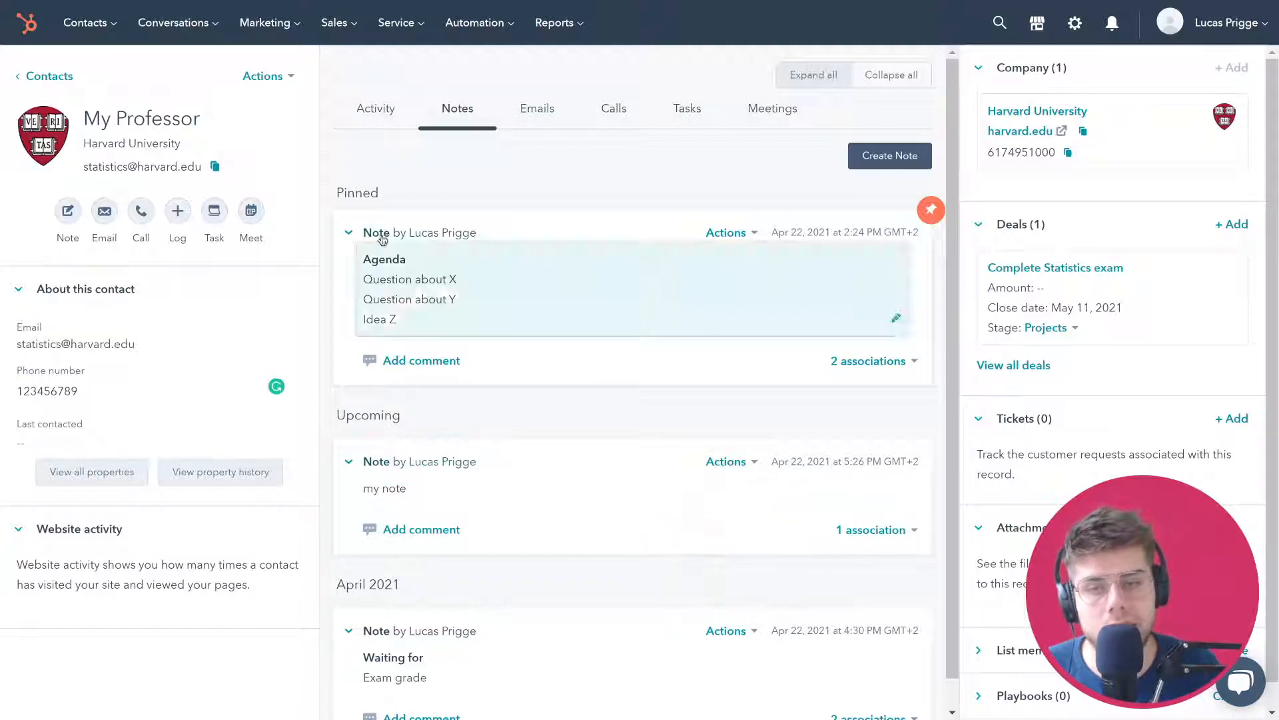
scroll(480, 266, "down", 1)
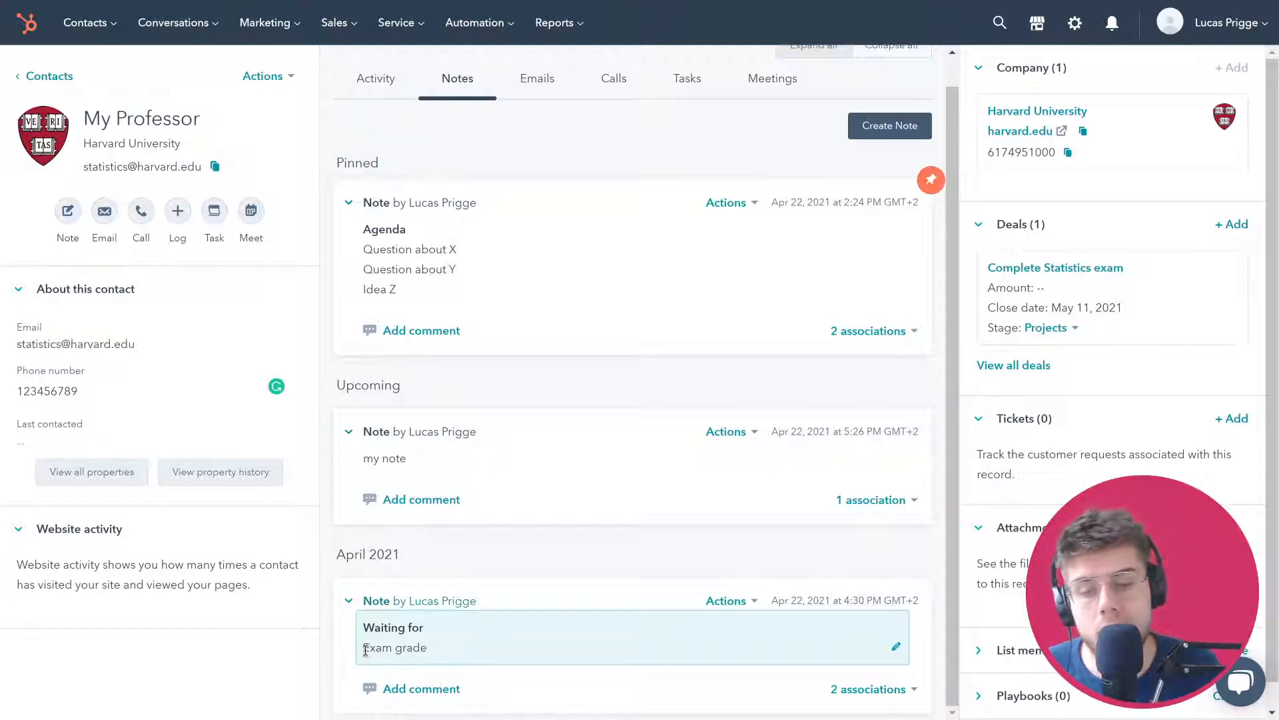
left_click_drag(366, 650, 442, 649)
left_click(335, 675)
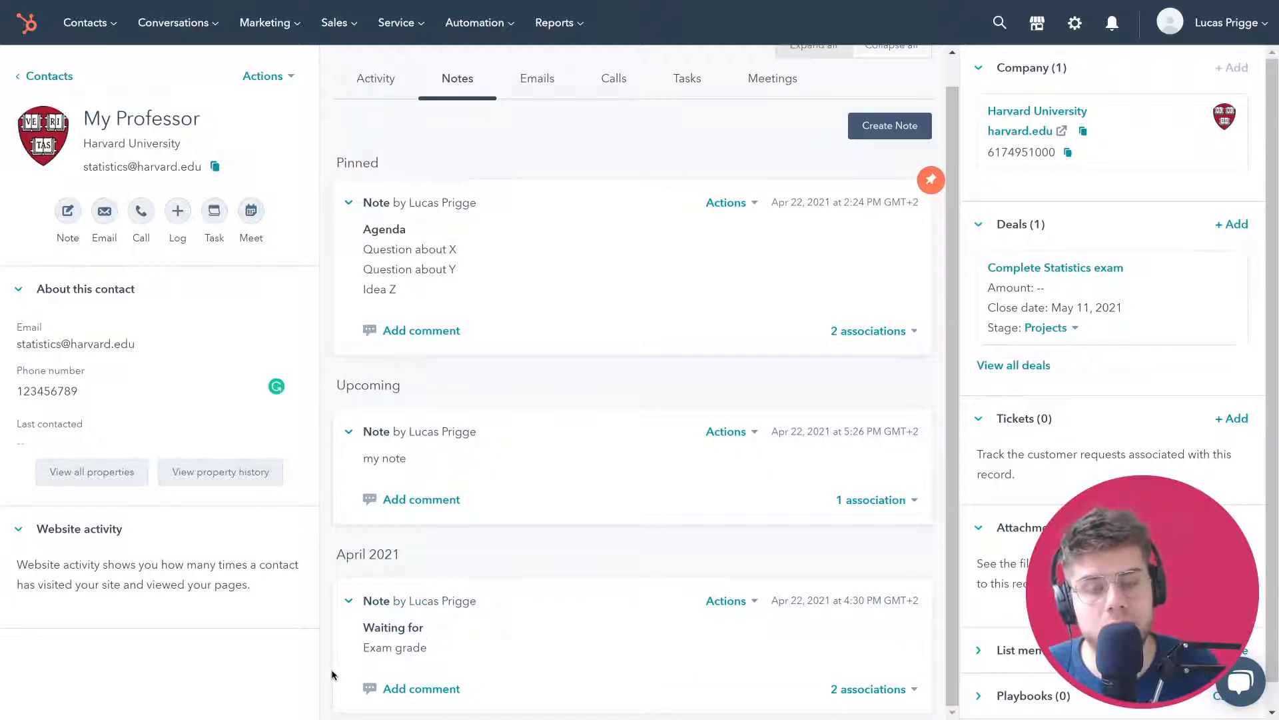
Open the Tickler File task queue and check the due date of the Statistics exam resit task
scroll(331, 674, "up", 1)
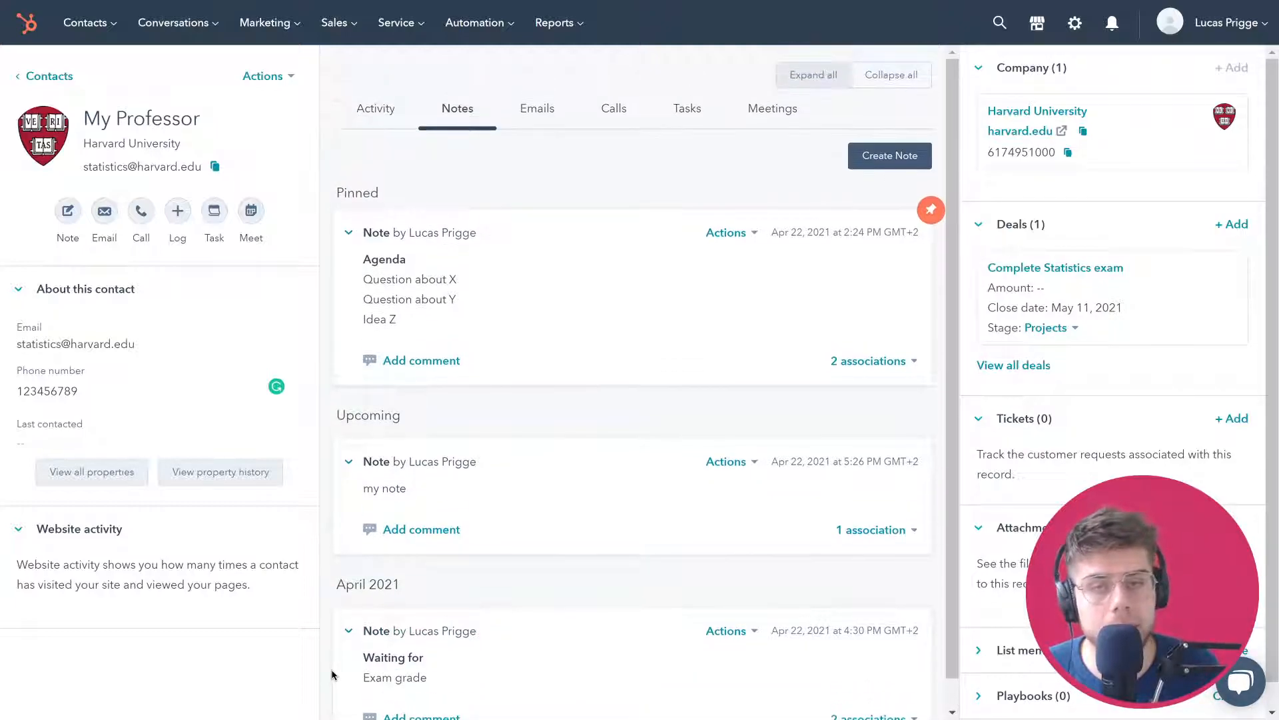
mouse_move(328, 36)
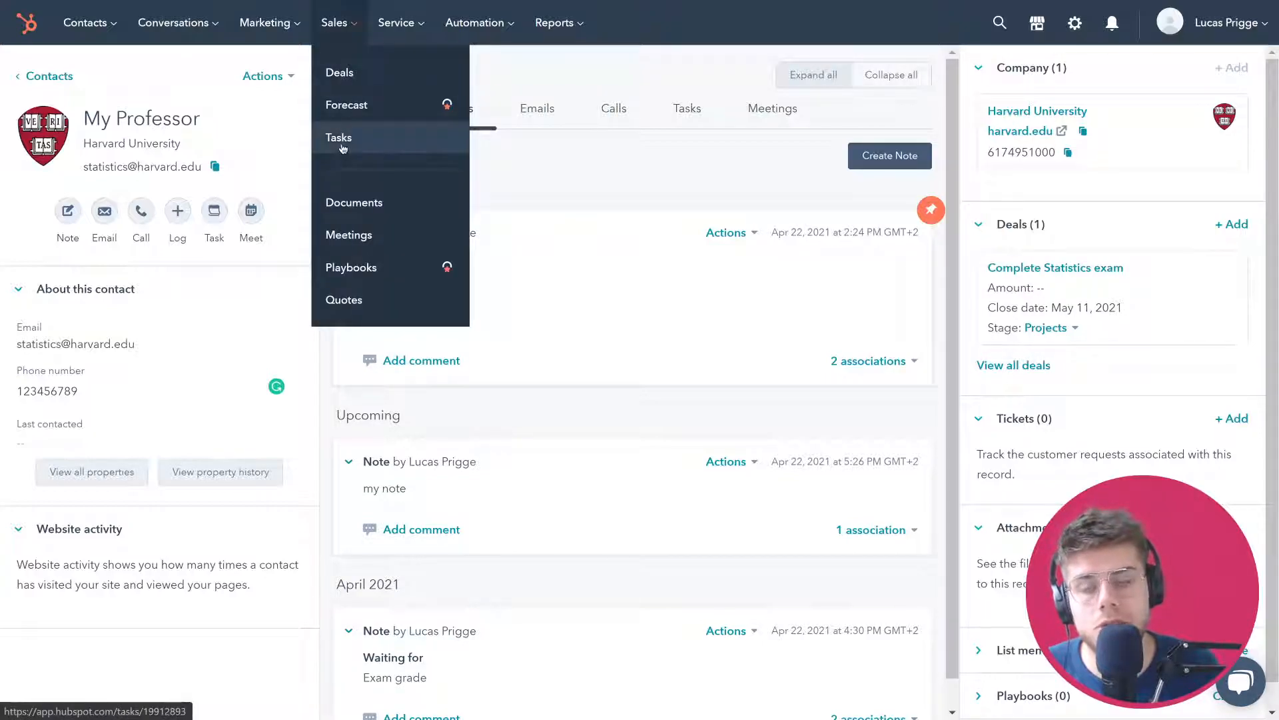
left_click(342, 143)
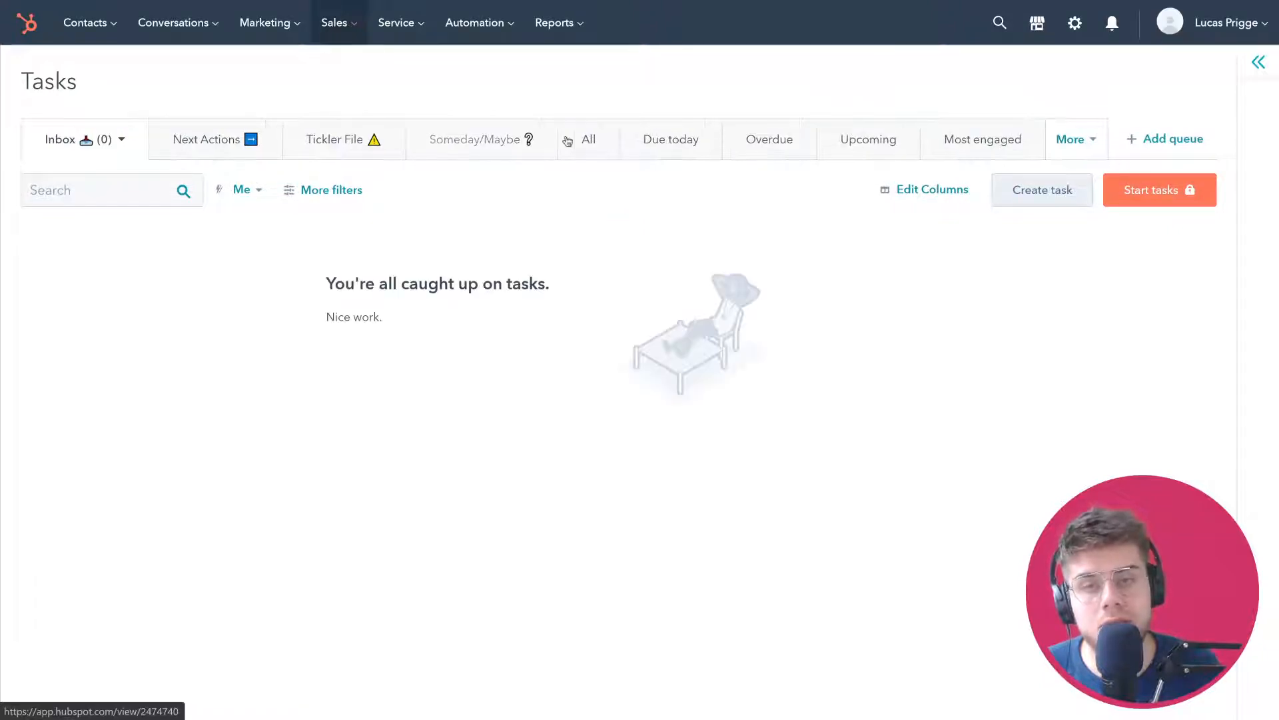
left_click(370, 138)
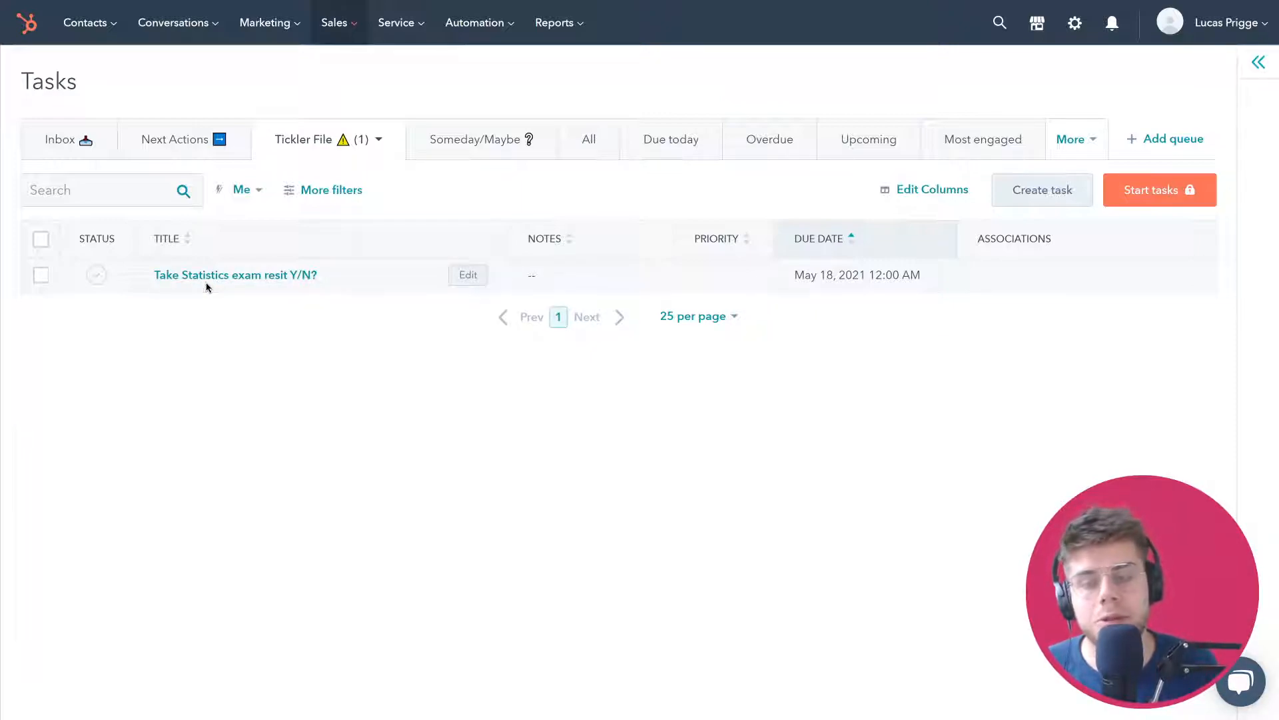
left_click_drag(805, 275, 913, 273)
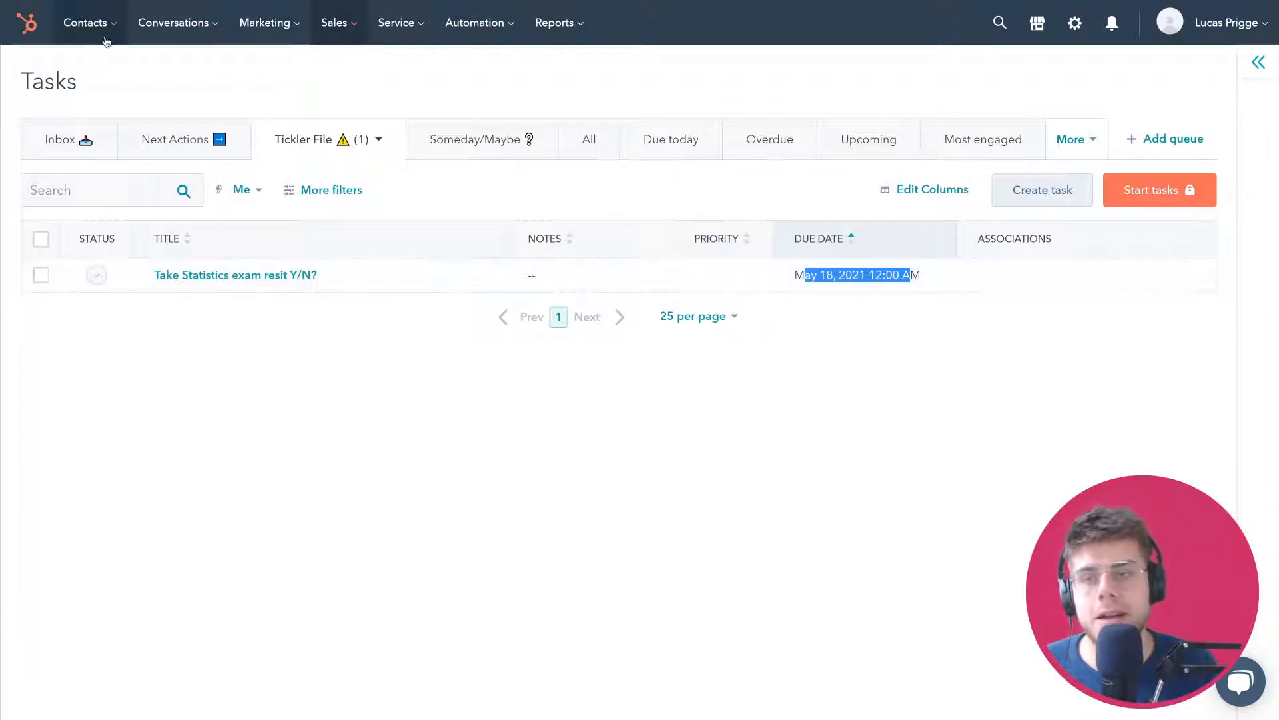
Review the email, first name and last name fields for a new contact, and close the form without creating one
mouse_move(104, 41)
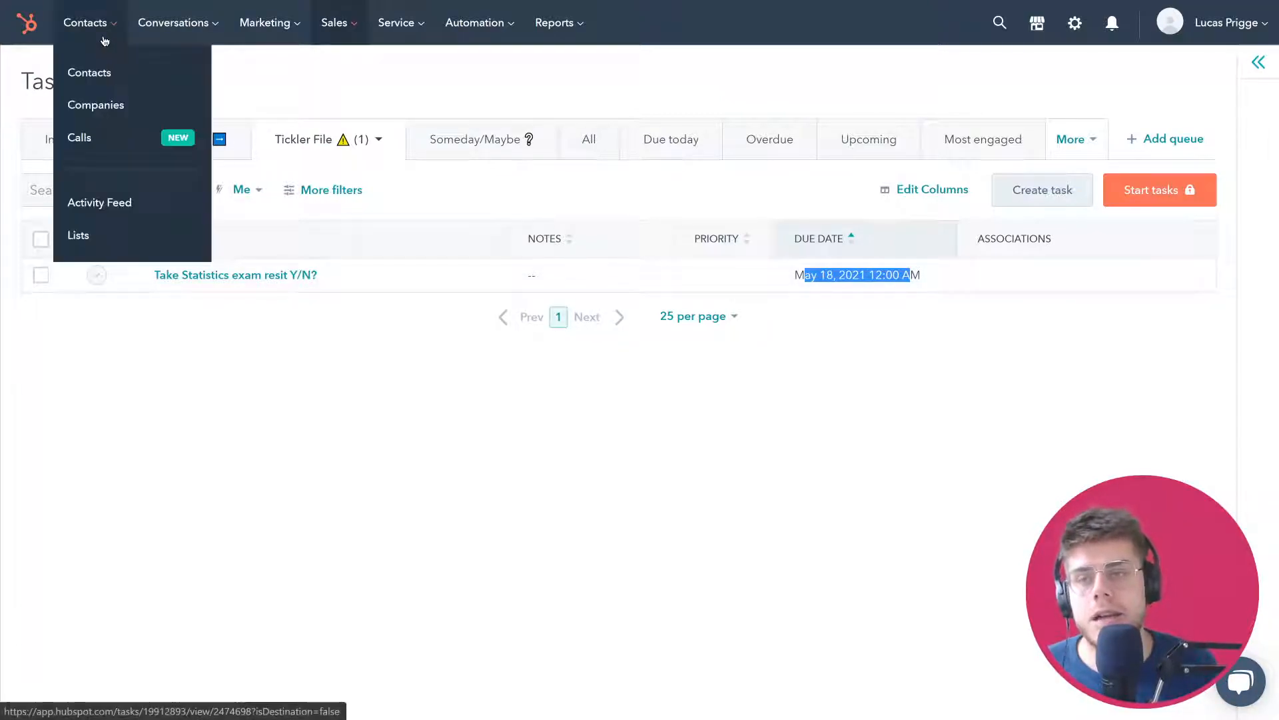
left_click(102, 72)
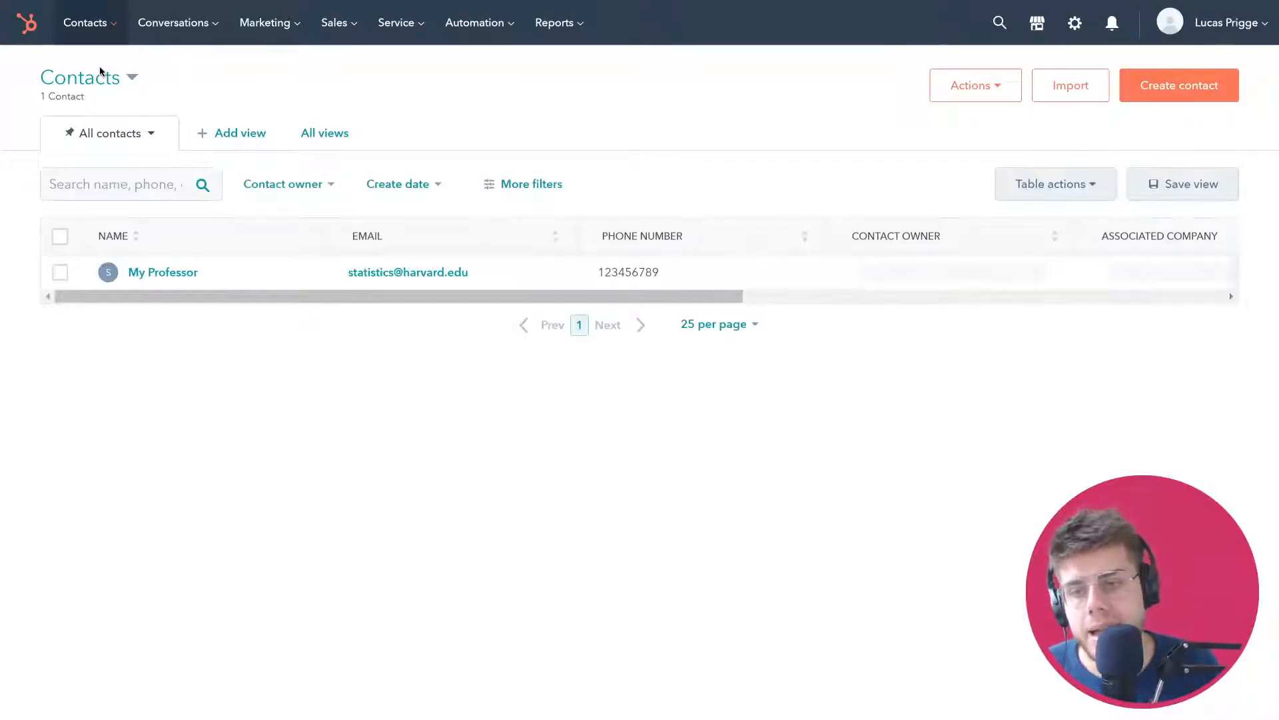
left_click(1175, 86)
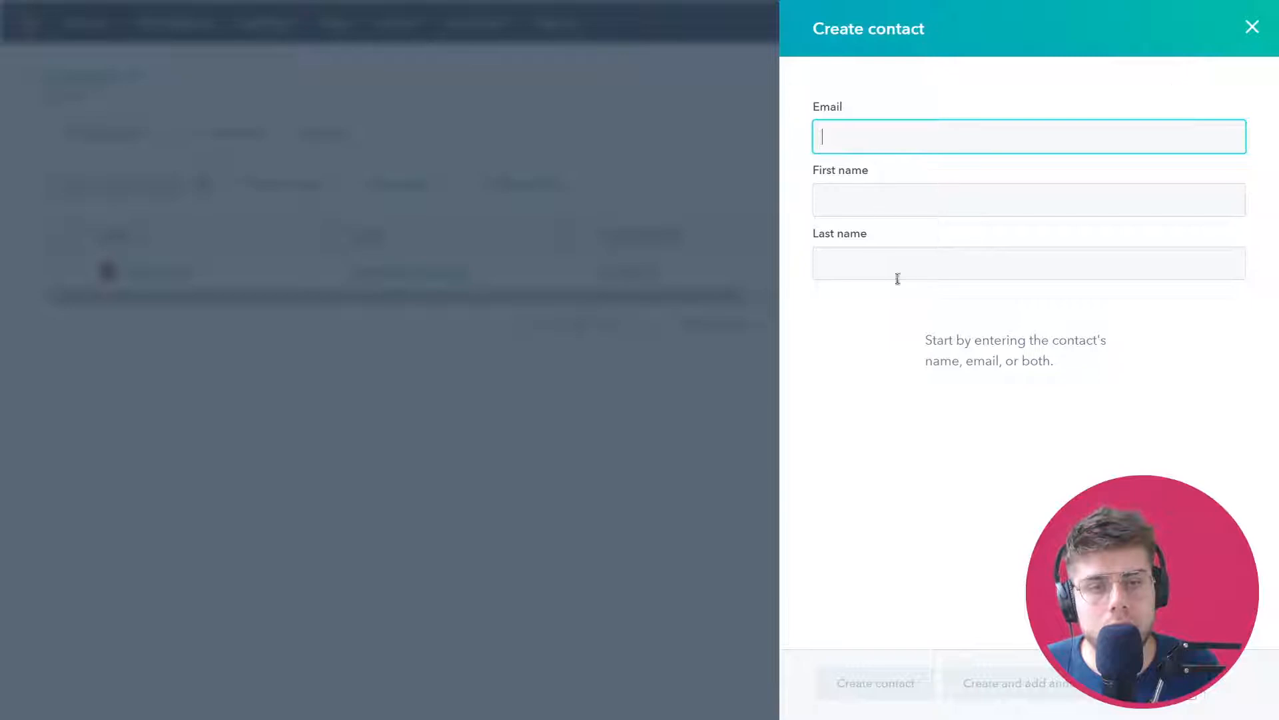
left_click(926, 199)
left_click(914, 262)
left_click(918, 138)
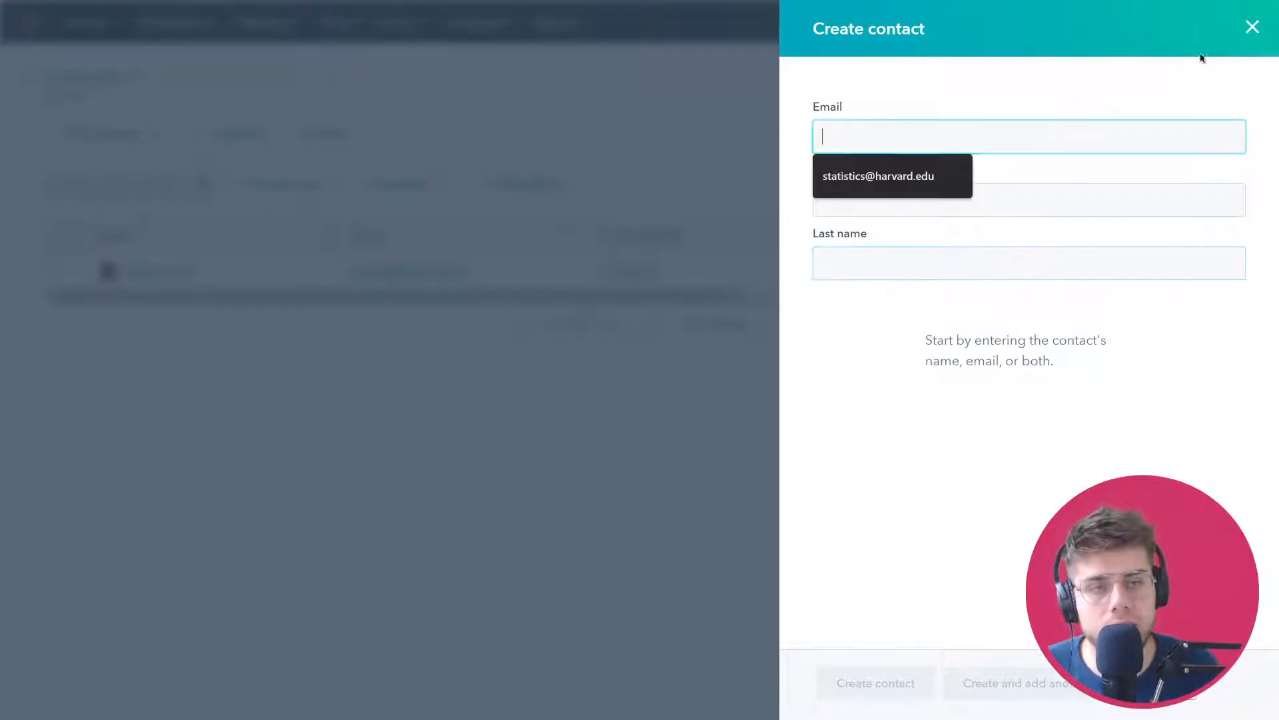
left_click(1258, 35)
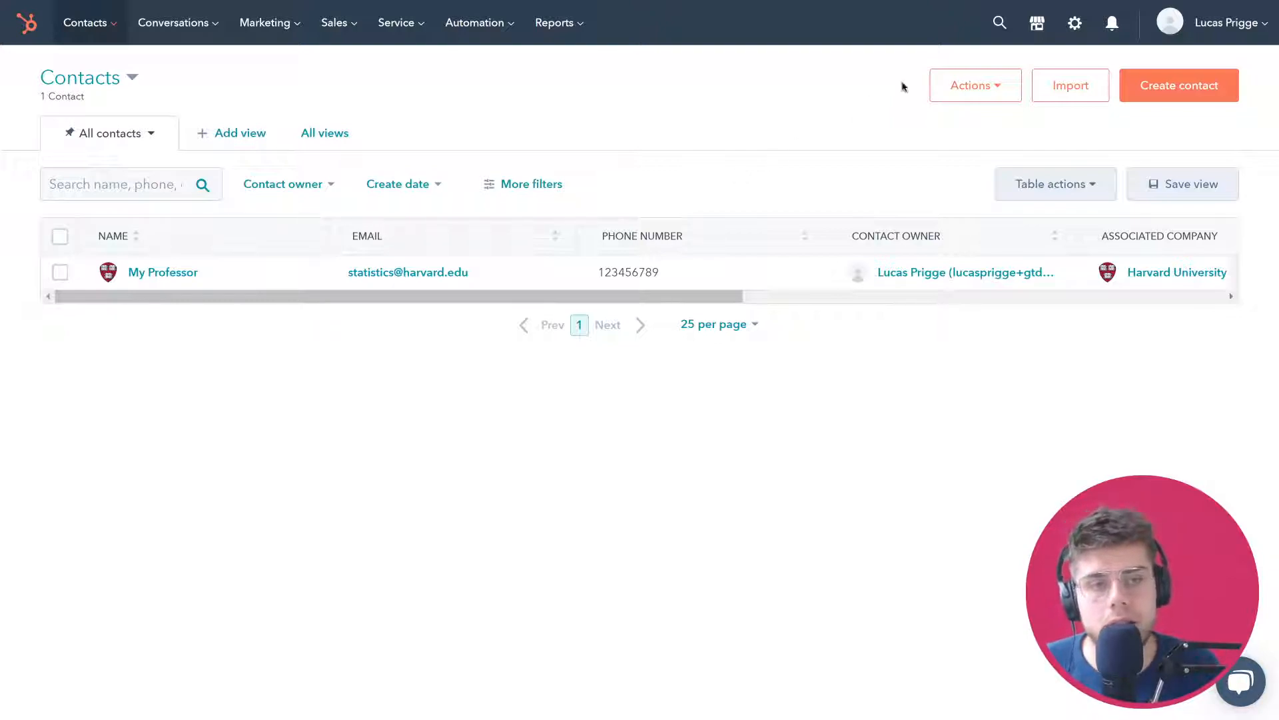
Open the contact properties in the account settings, look through the list, and sort it by who created each property
left_click(1074, 24)
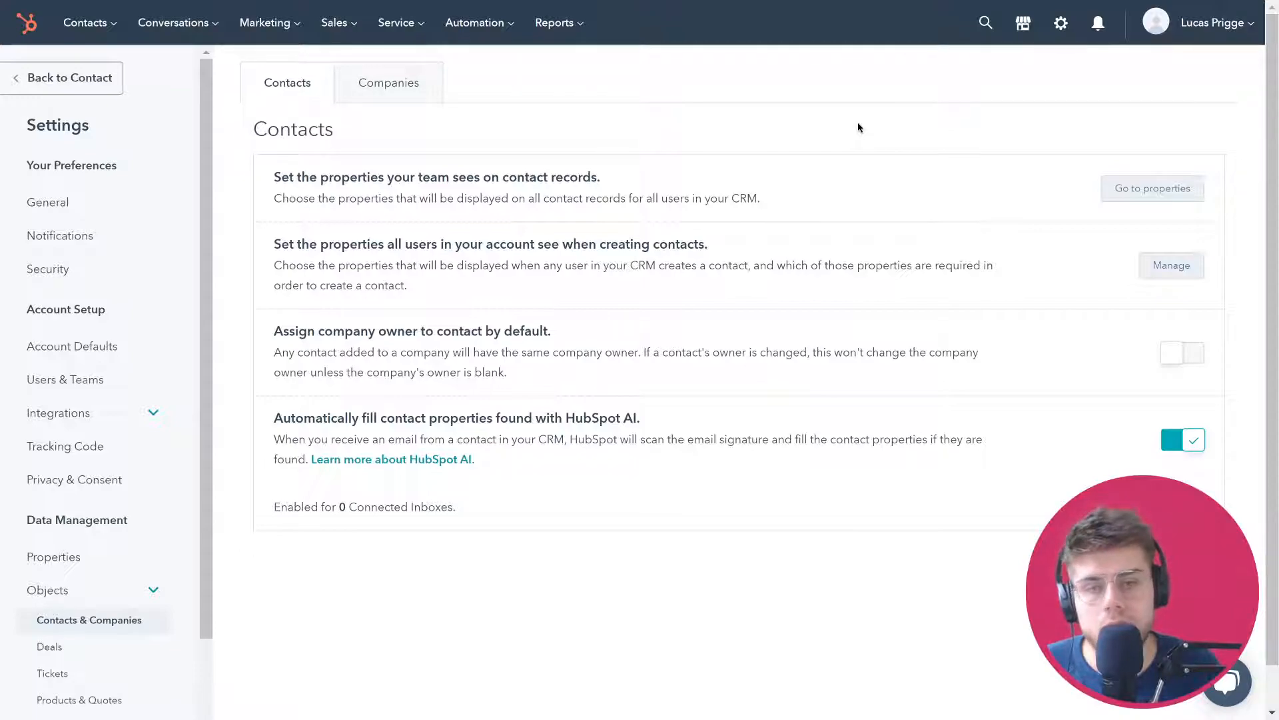
left_click(78, 562)
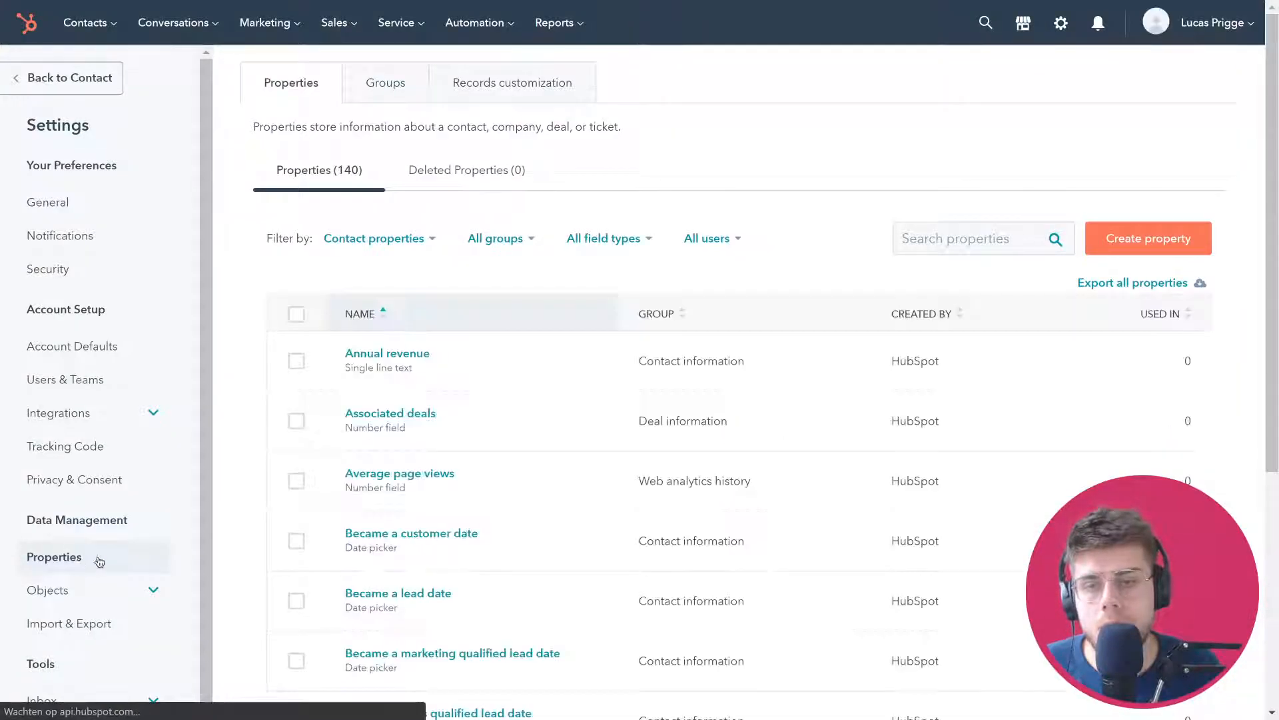
left_click_drag(277, 178, 368, 180)
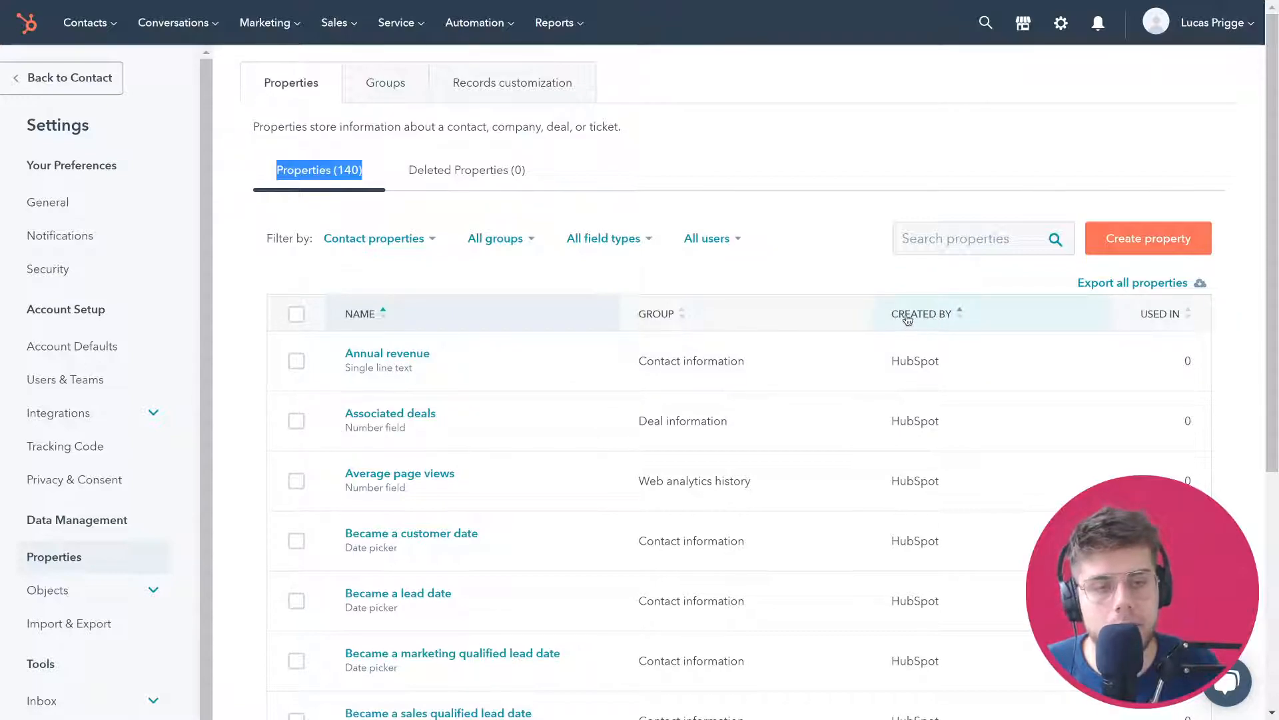
scroll(923, 377, "down", 4)
scroll(930, 375, "up", 5)
scroll(929, 372, "down", 5)
scroll(929, 372, "up", 3)
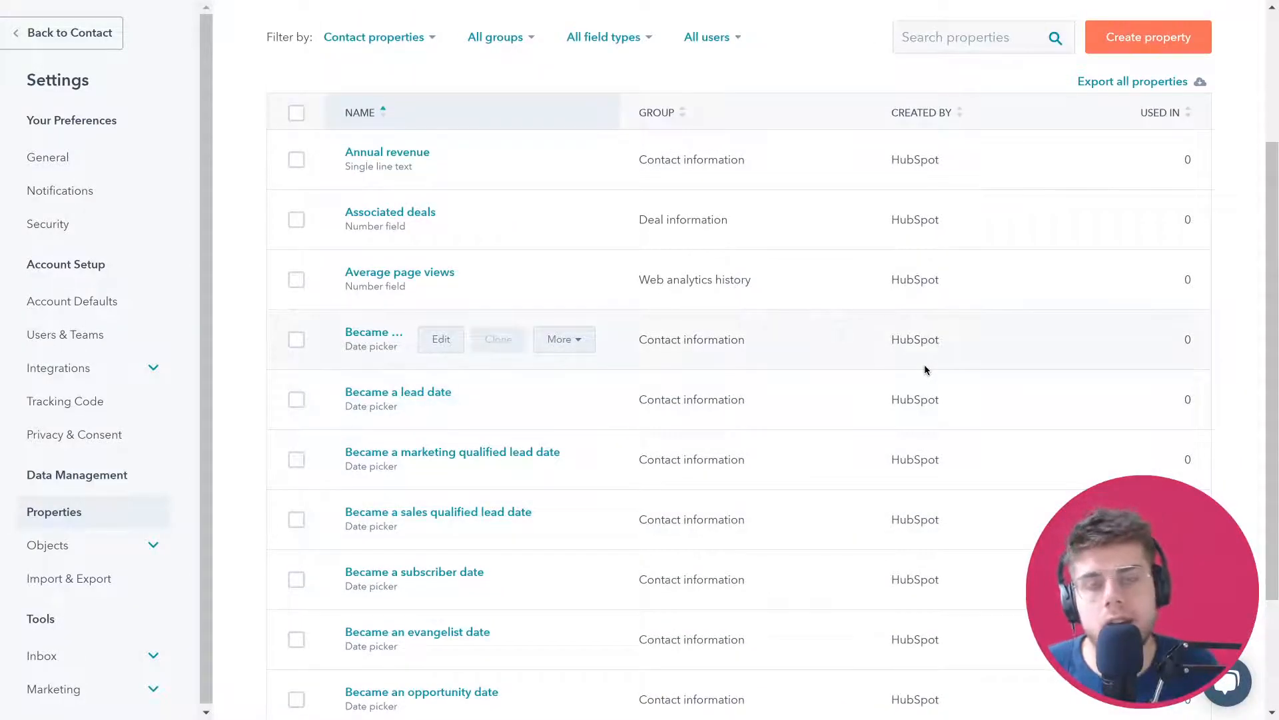
scroll(927, 369, "up", 3)
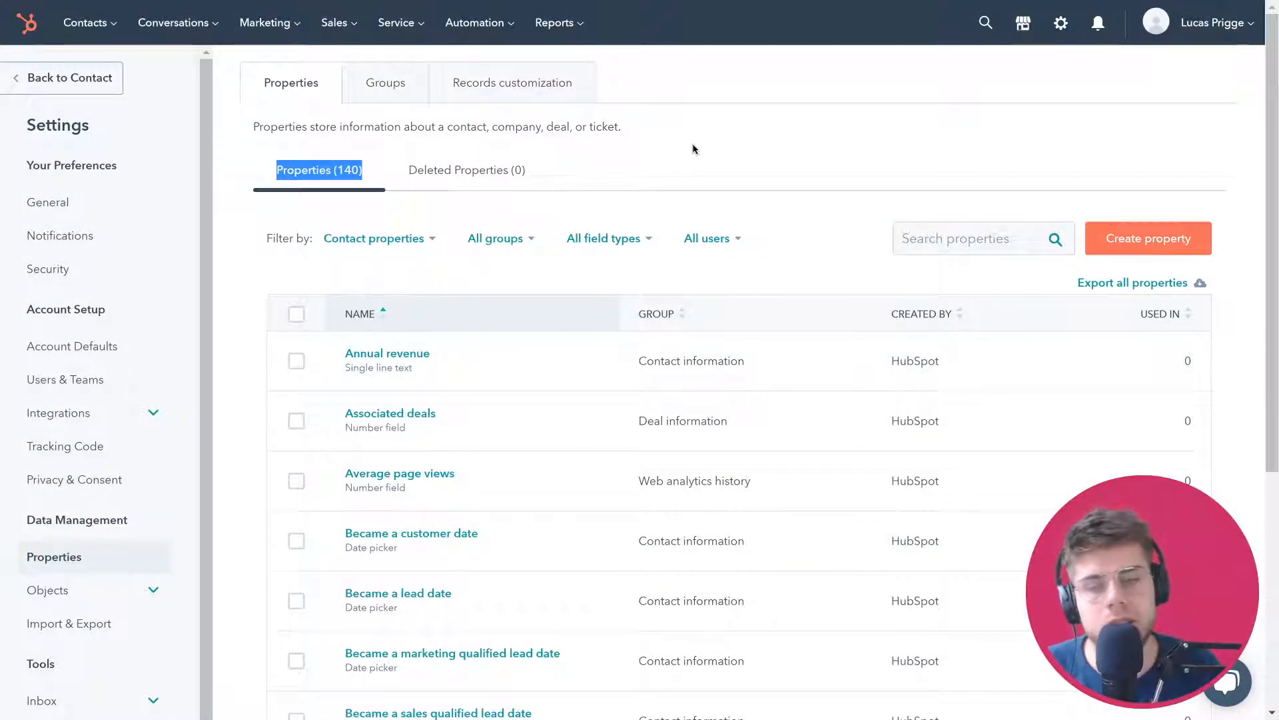
left_click(937, 308)
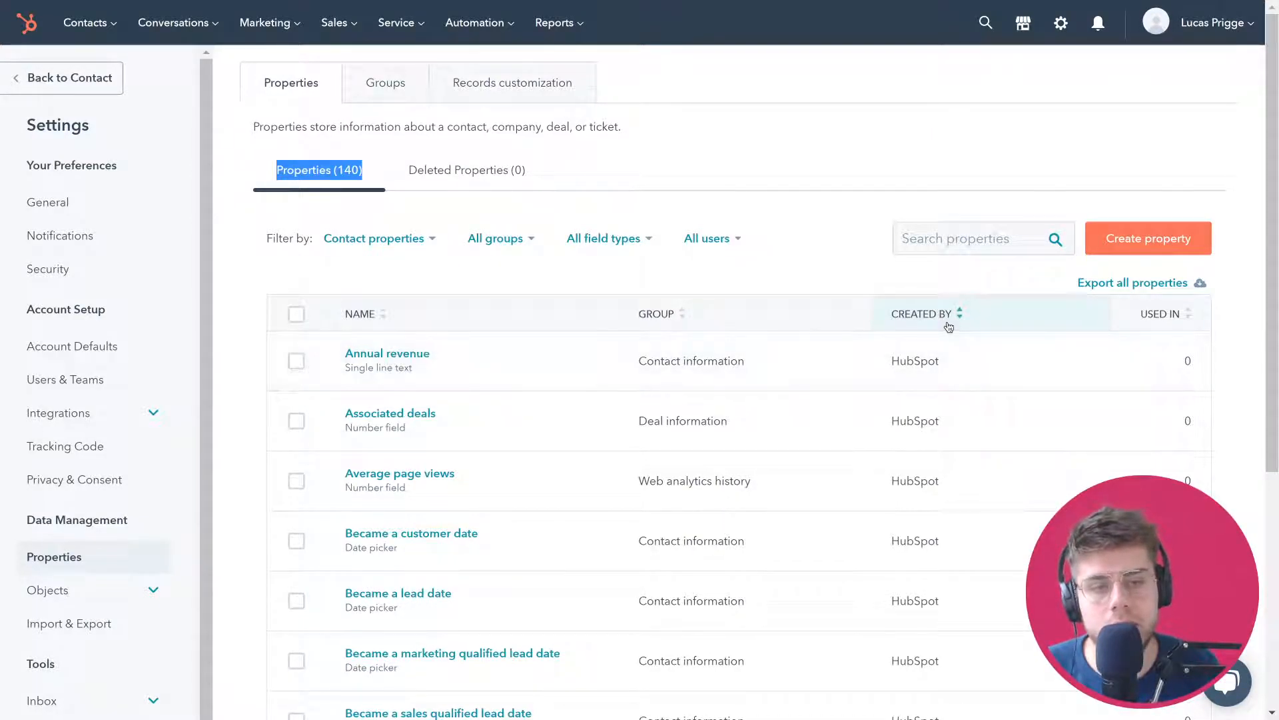
Show only deal properties, search them for "area", and open the Area of Focus property
left_click(392, 241)
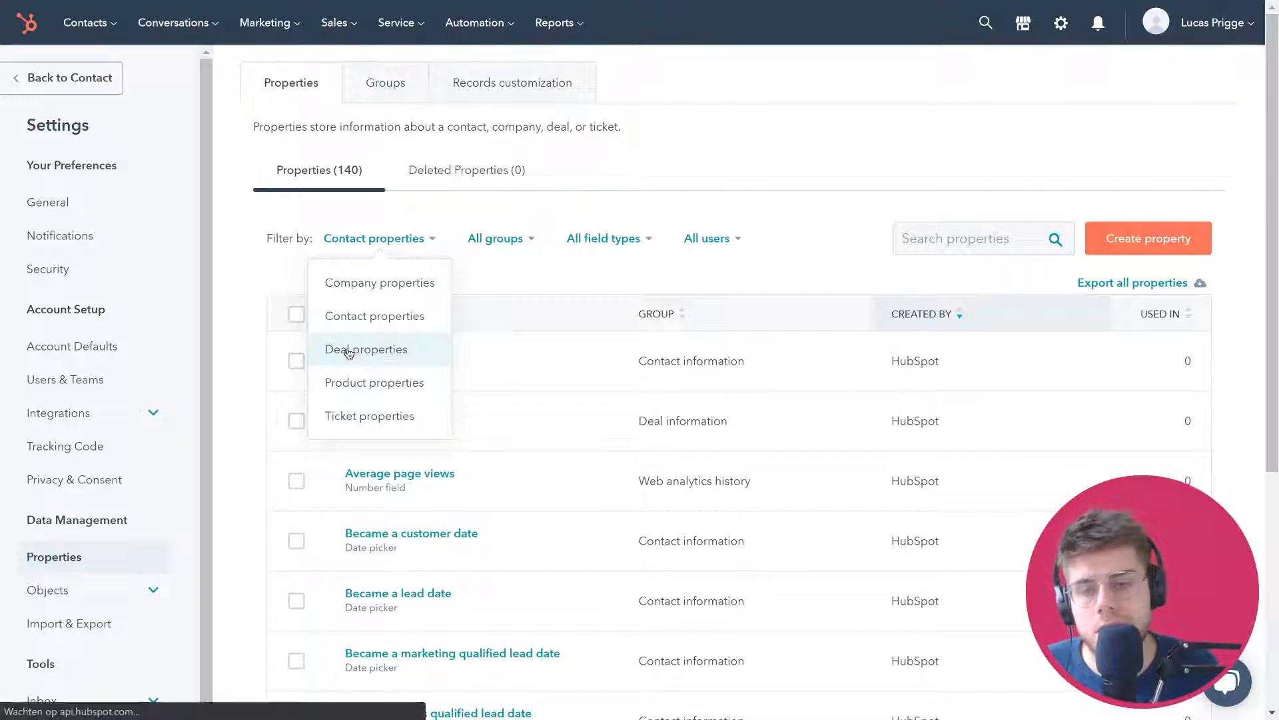
left_click(347, 351)
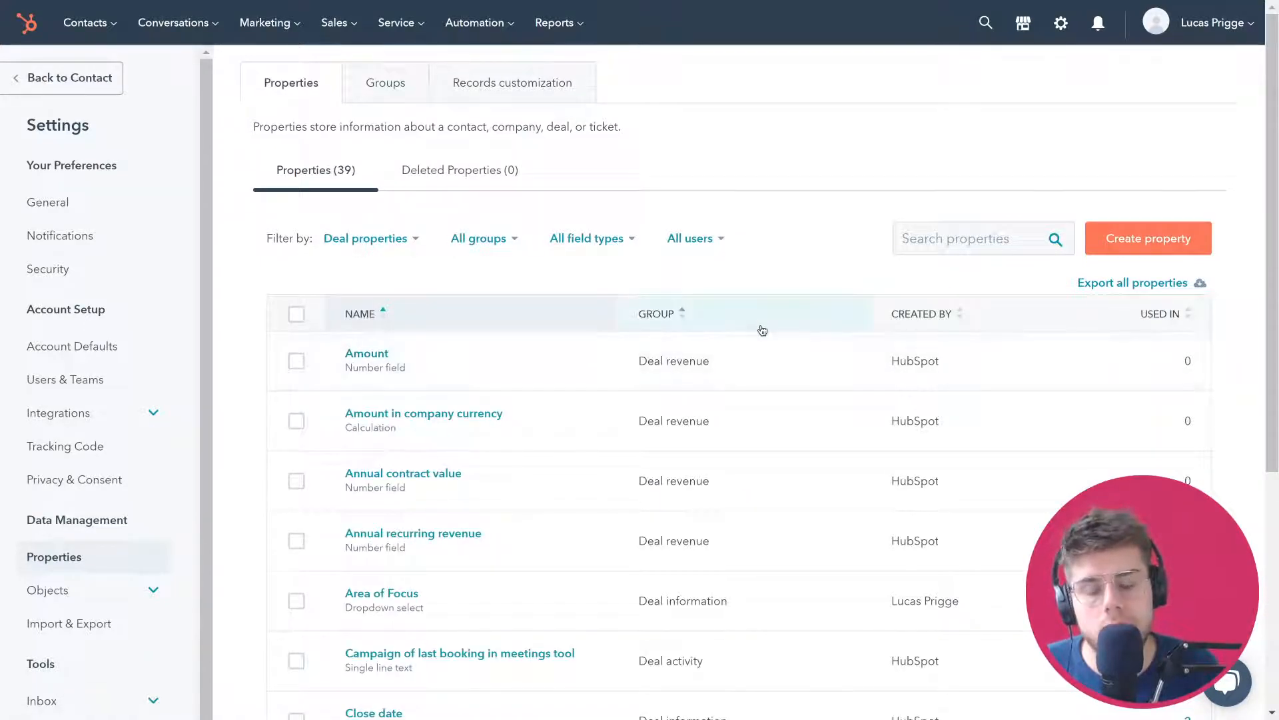
left_click(987, 235)
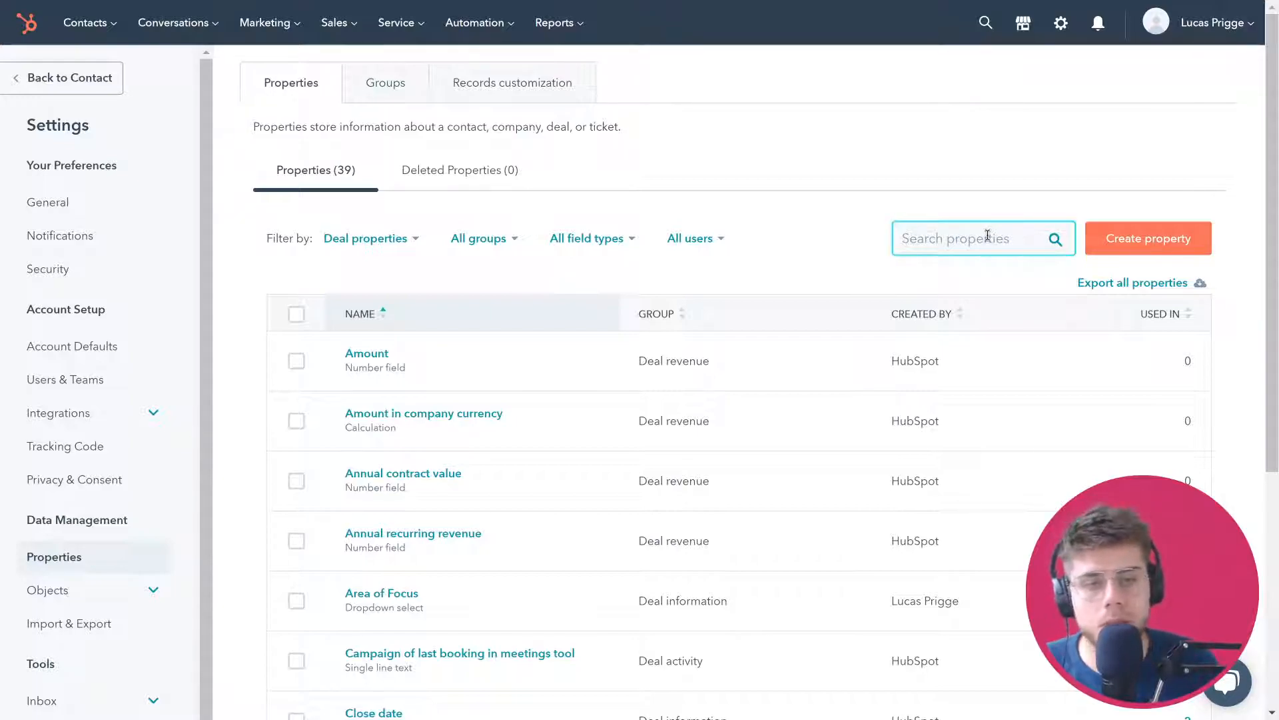
type("area")
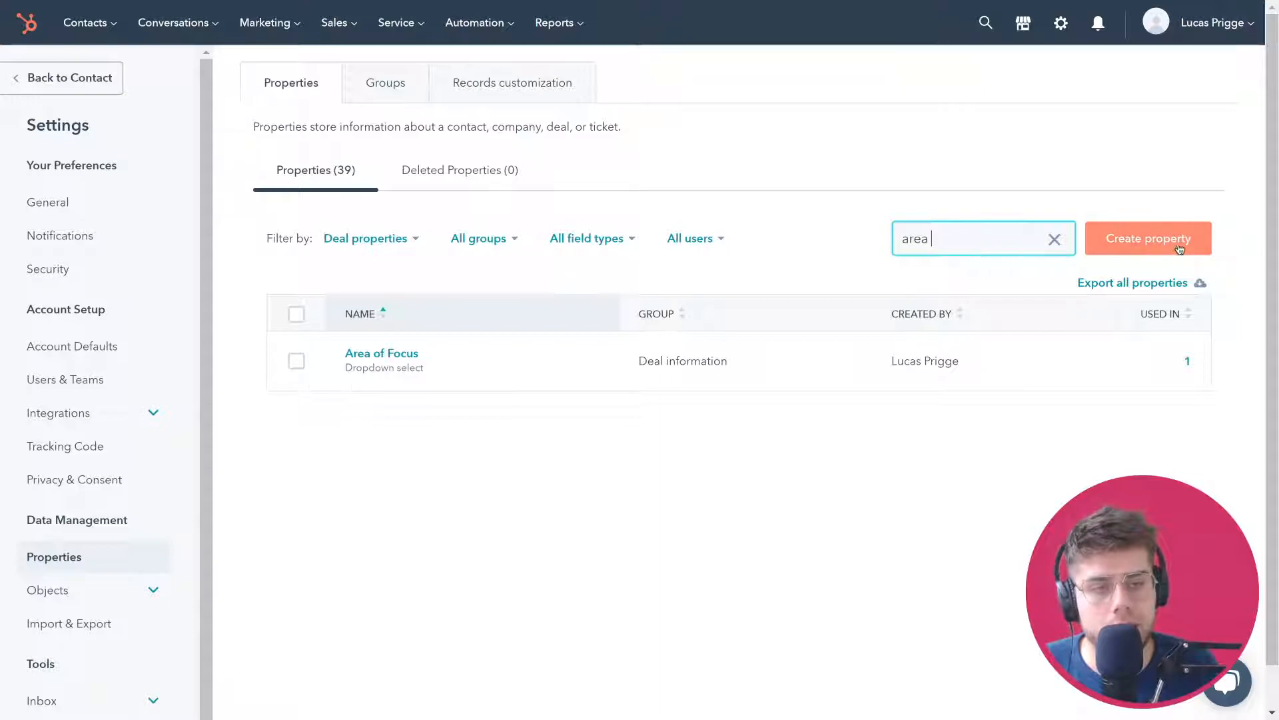
left_click(384, 354)
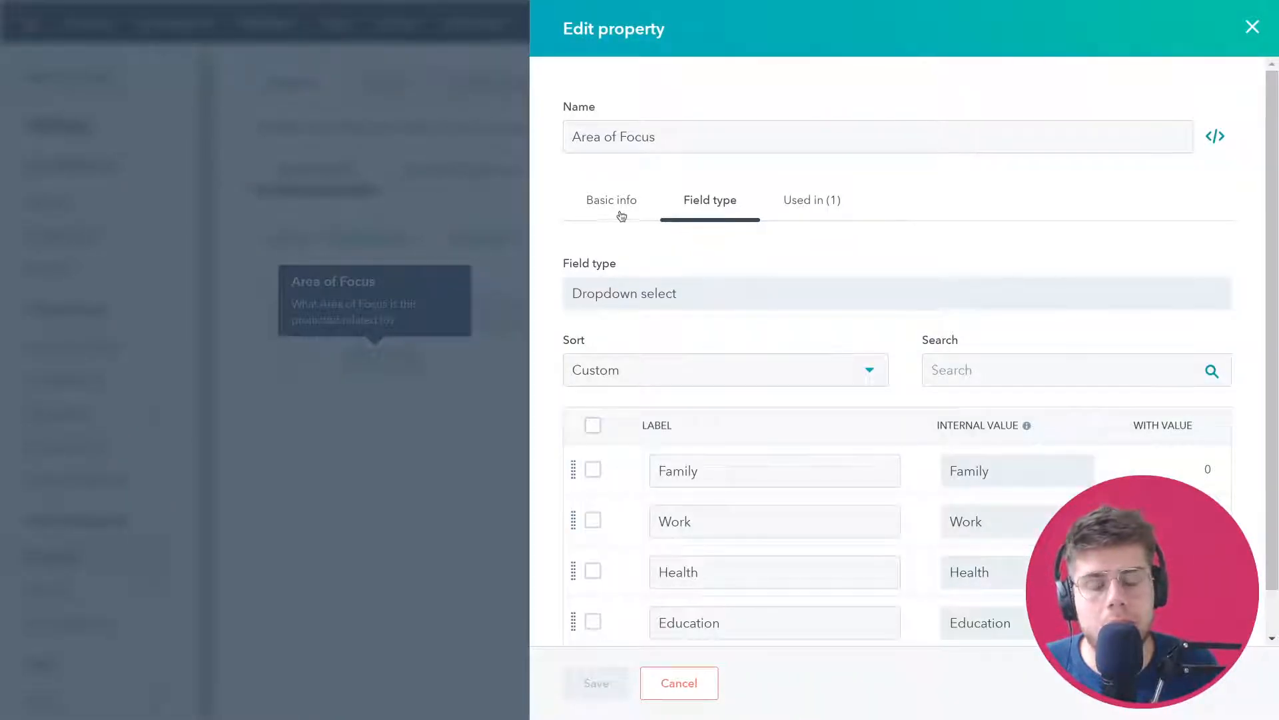
Review the Area of Focus property's basic info, including its name and internal description
left_click(617, 204)
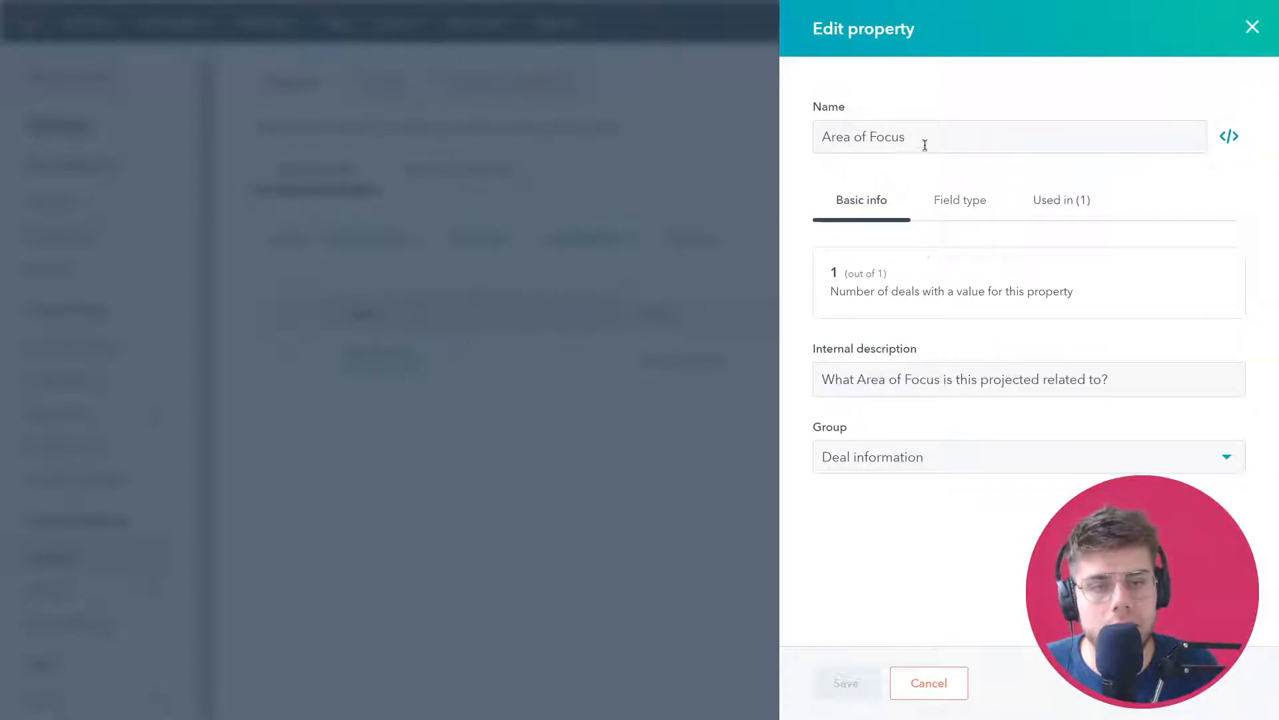
left_click_drag(929, 137, 802, 134)
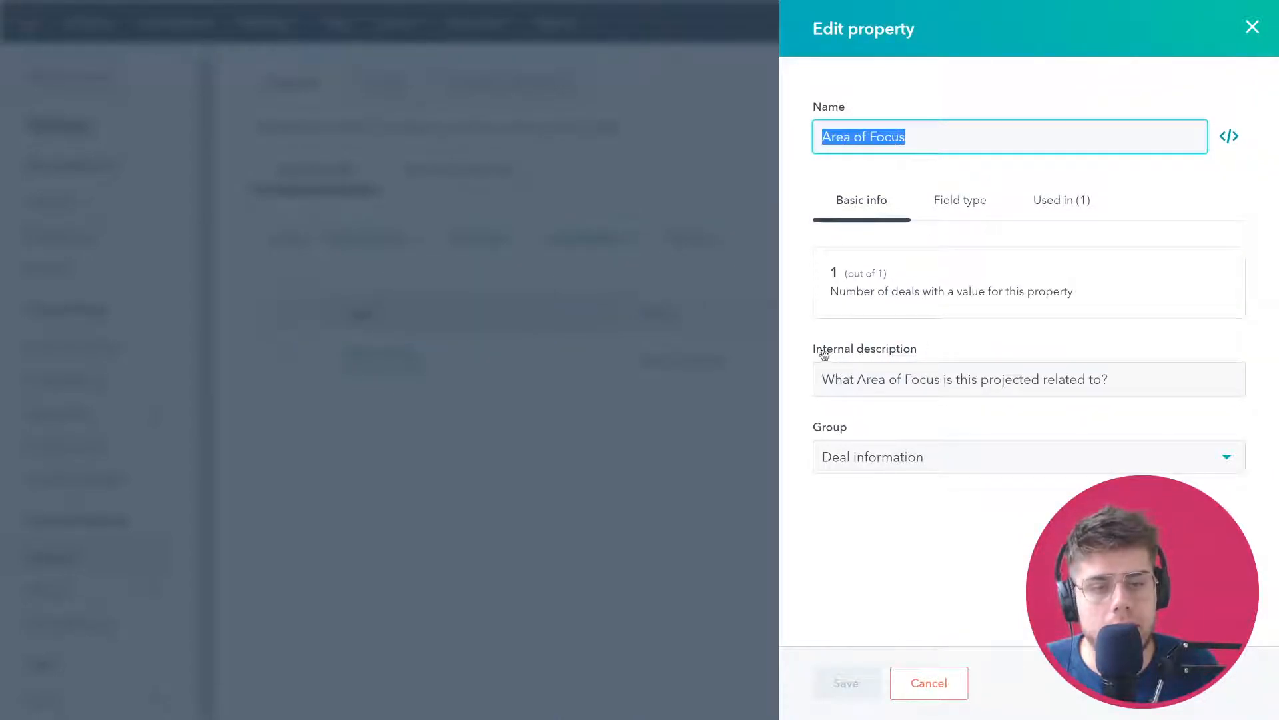
left_click_drag(834, 379, 1153, 379)
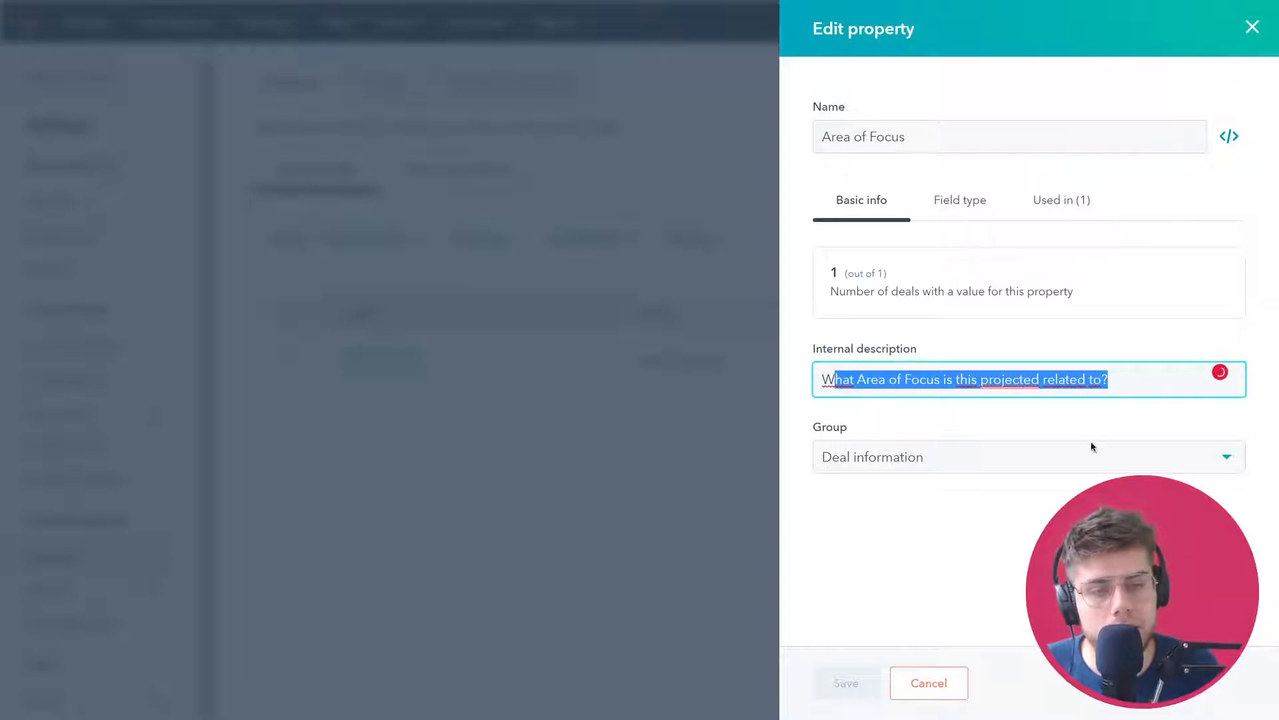
left_click(1011, 578)
Review the Area of Focus property's field type and dropdown options, and close the property without saving changes
left_click(986, 211)
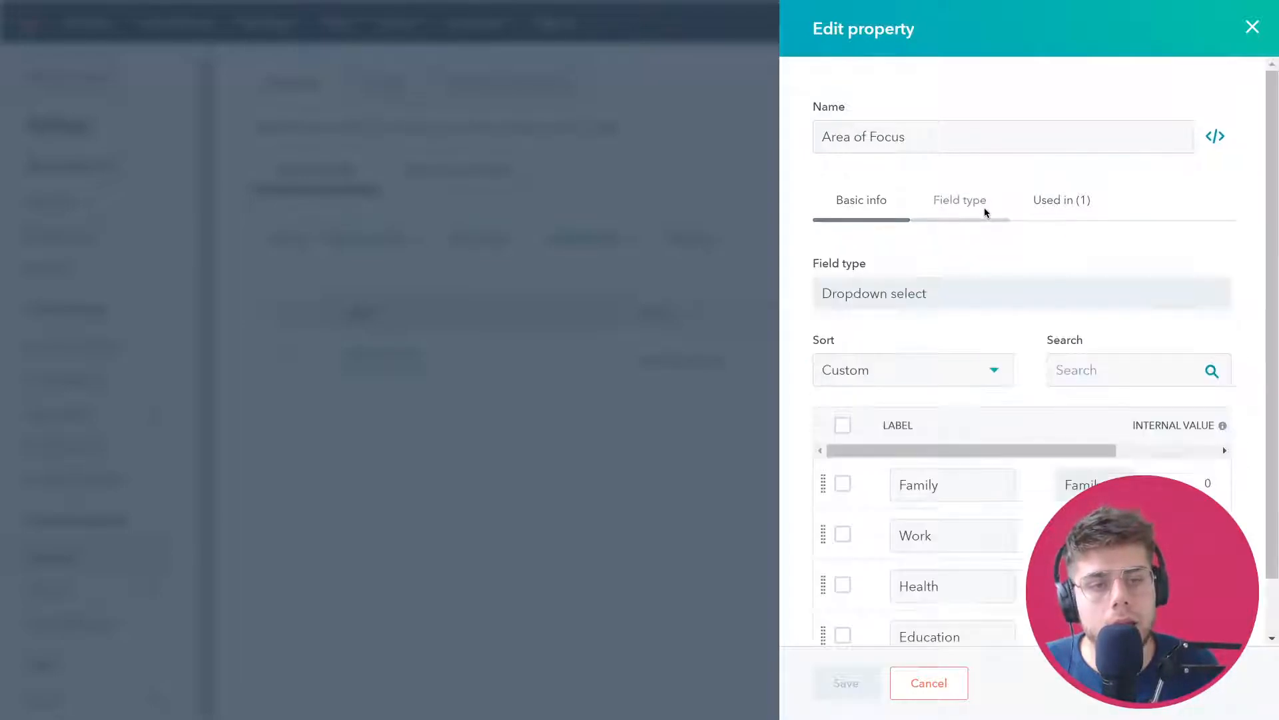
mouse_move(733, 282)
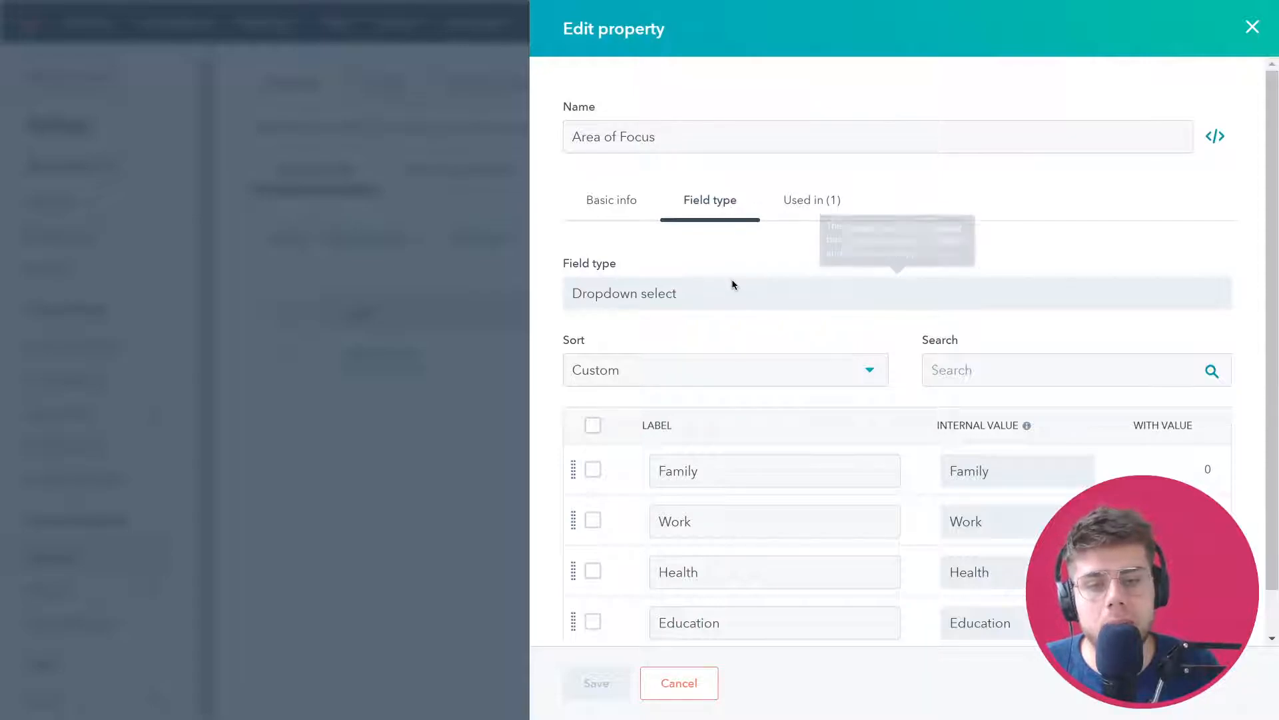
left_click_drag(595, 294, 729, 297)
left_click(729, 297)
scroll(905, 371, "down", 2)
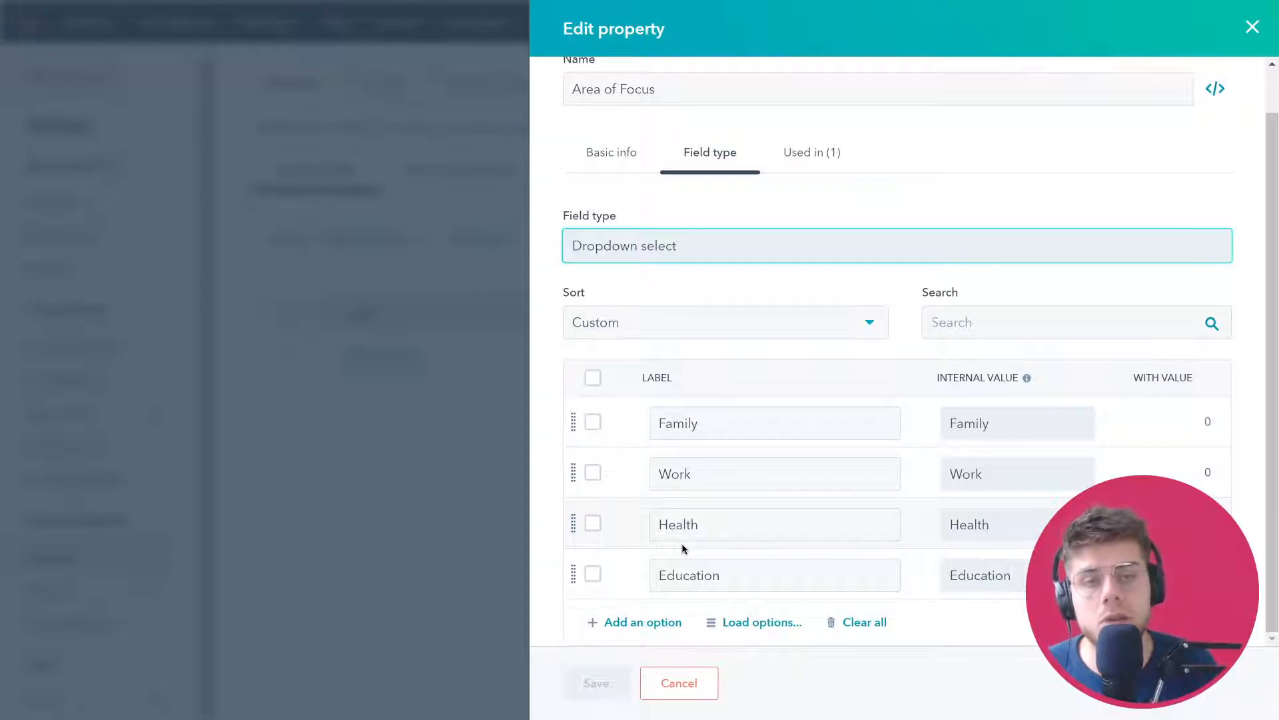
scroll(682, 548, "up", 1)
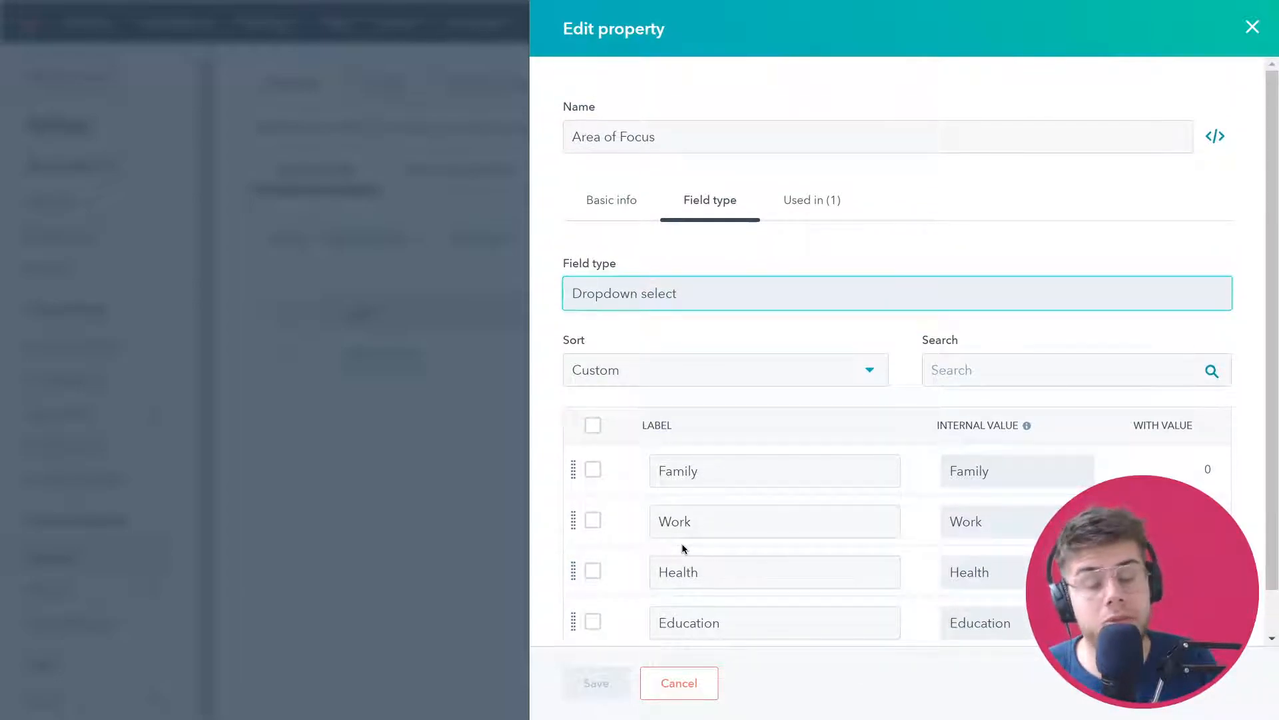
scroll(684, 545, "down", 1)
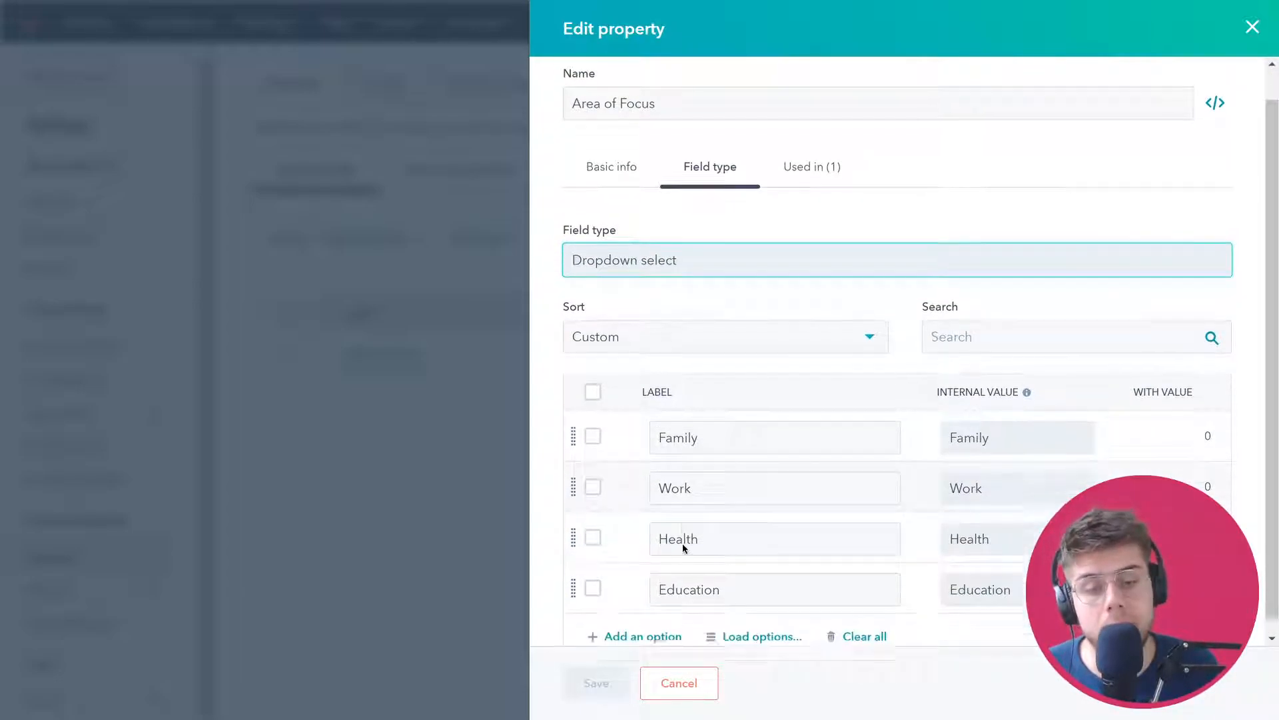
left_click(686, 686)
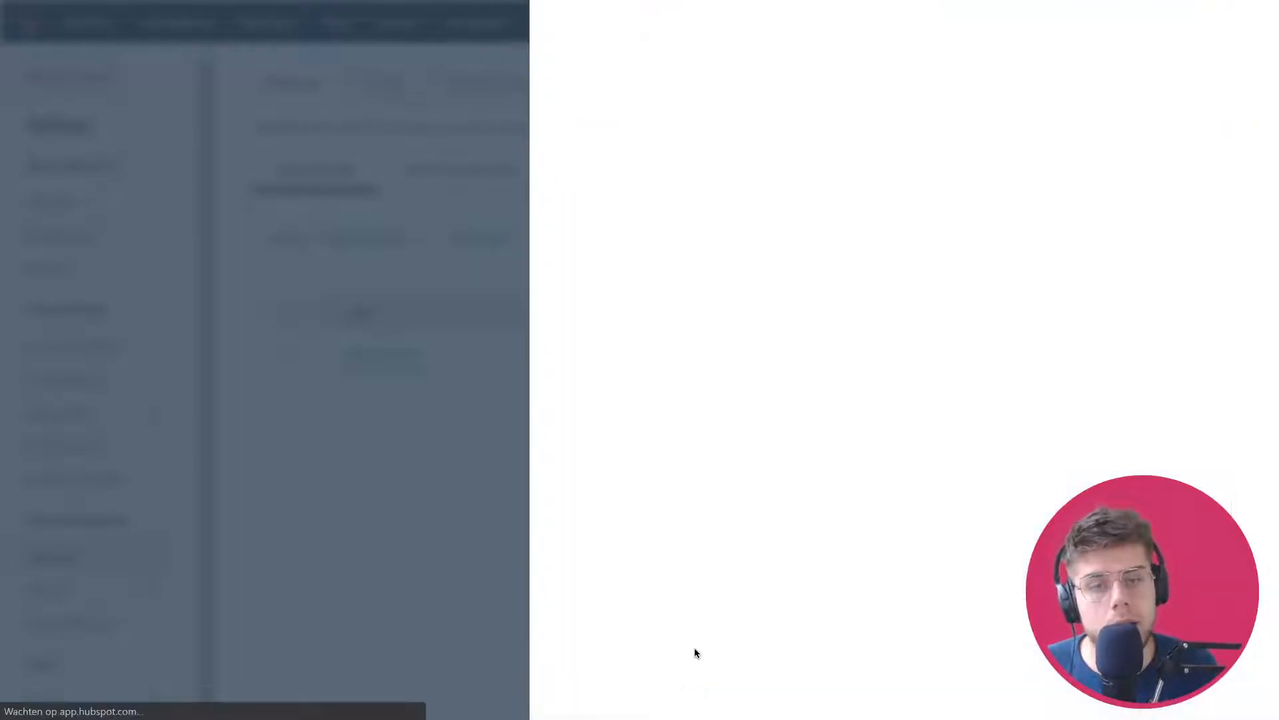
Search the deal properties for "goal", review the Goal property's dropdown options, and close it without changes
left_click(965, 246)
type("goals")
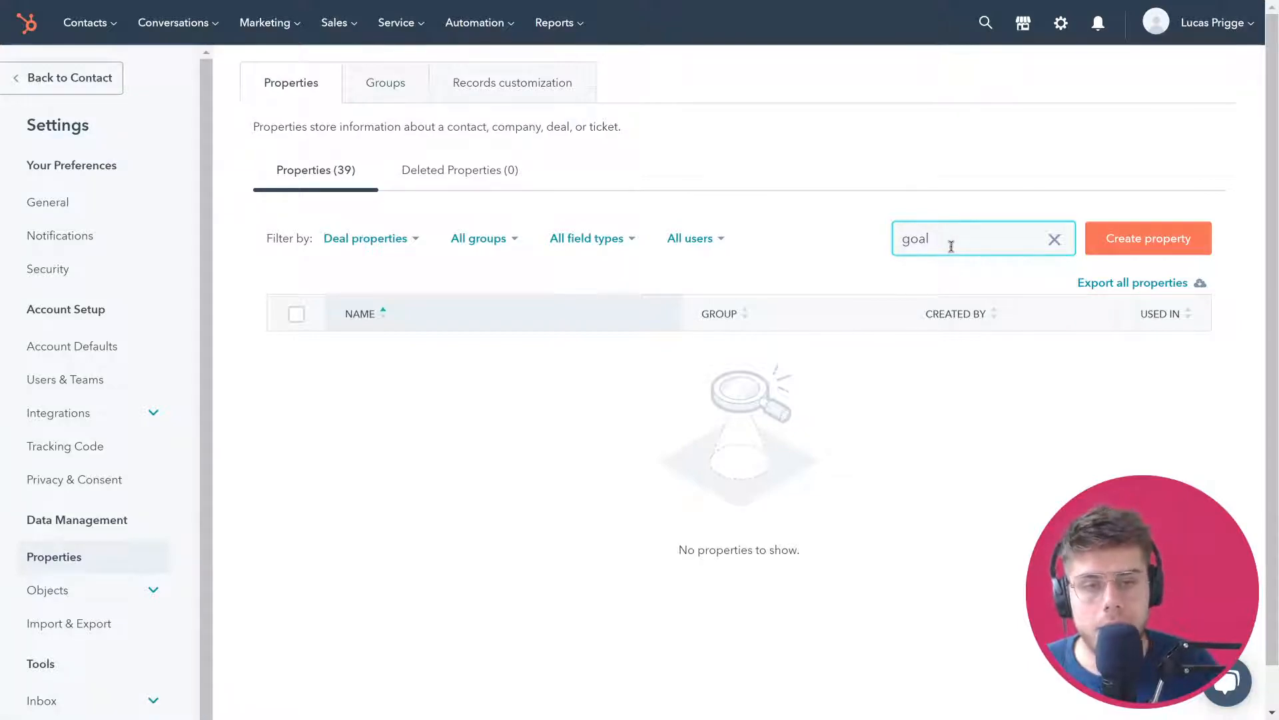
mouse_move(346, 354)
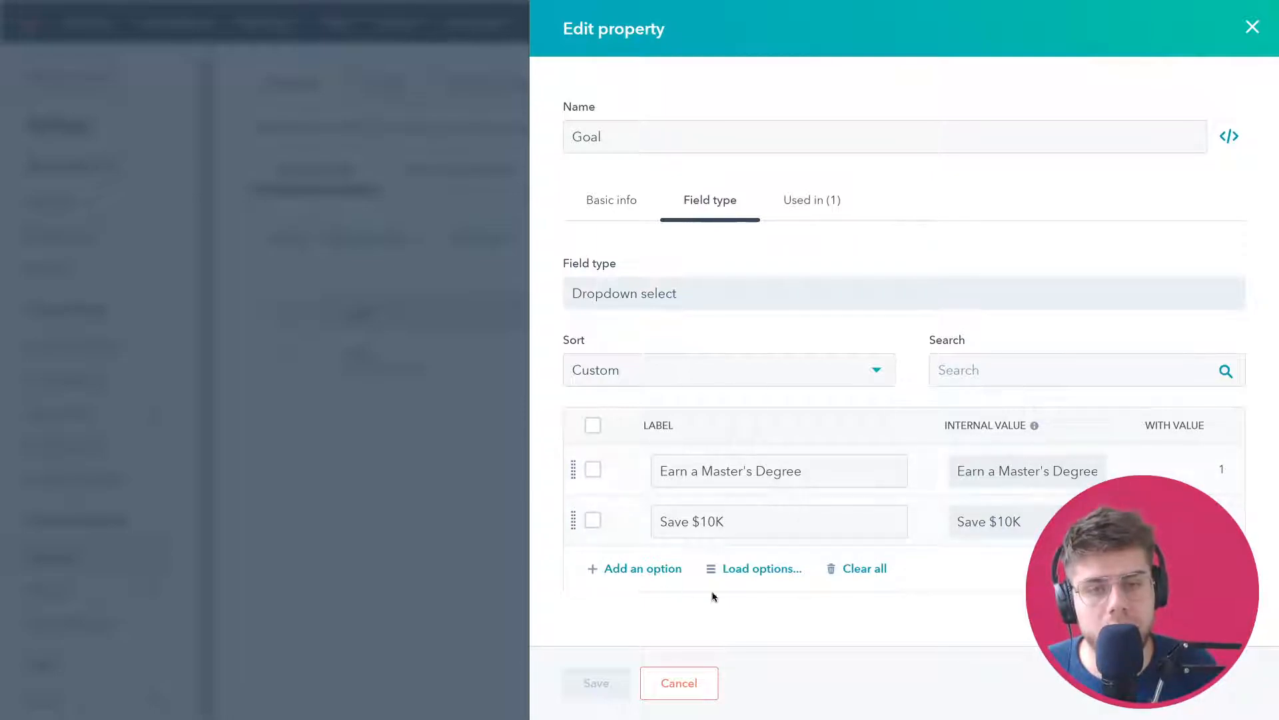
left_click(1252, 27)
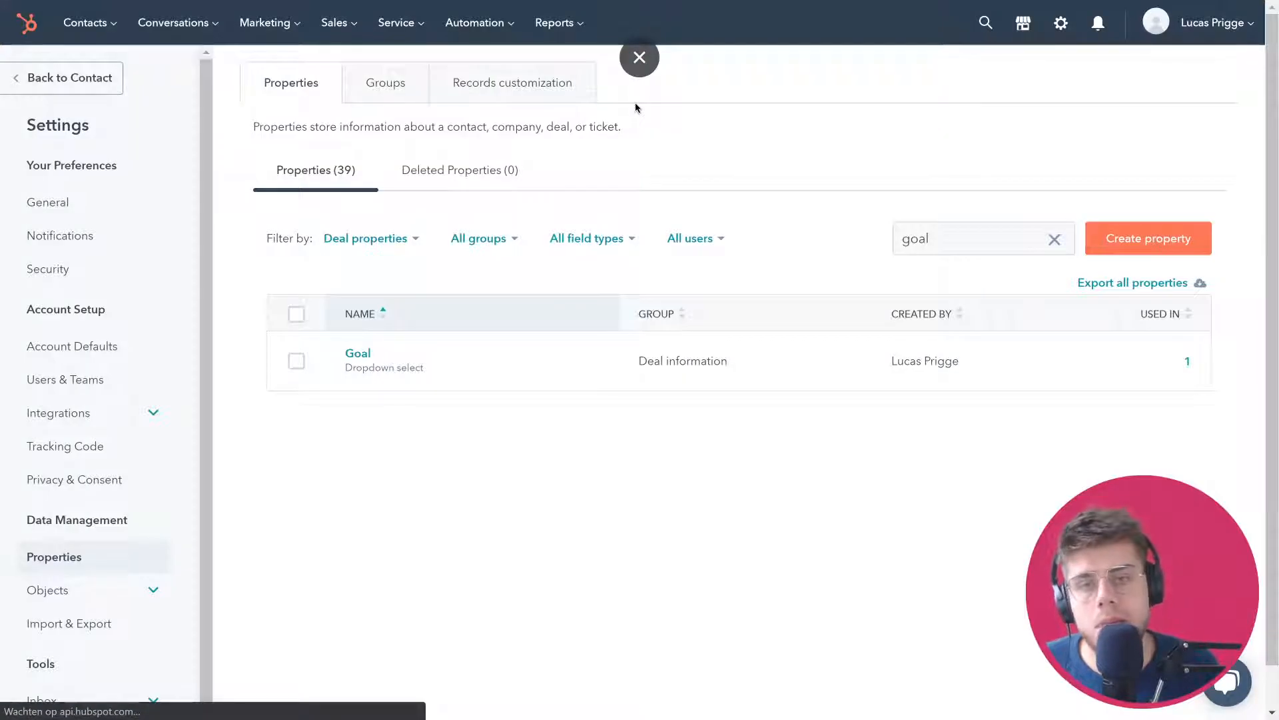
Open the Contacts & Companies object settings and review the options for properties shown on contact records and when creating contacts
left_click(100, 591)
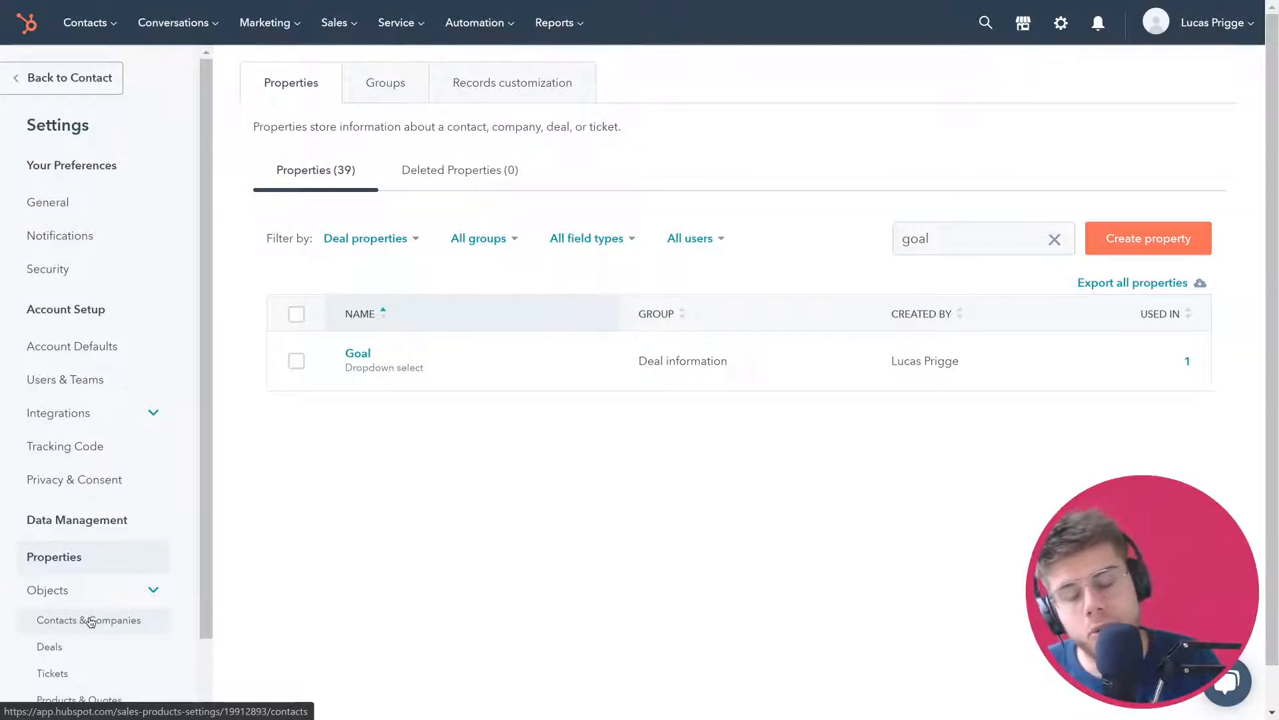
scroll(91, 621, "down", 1)
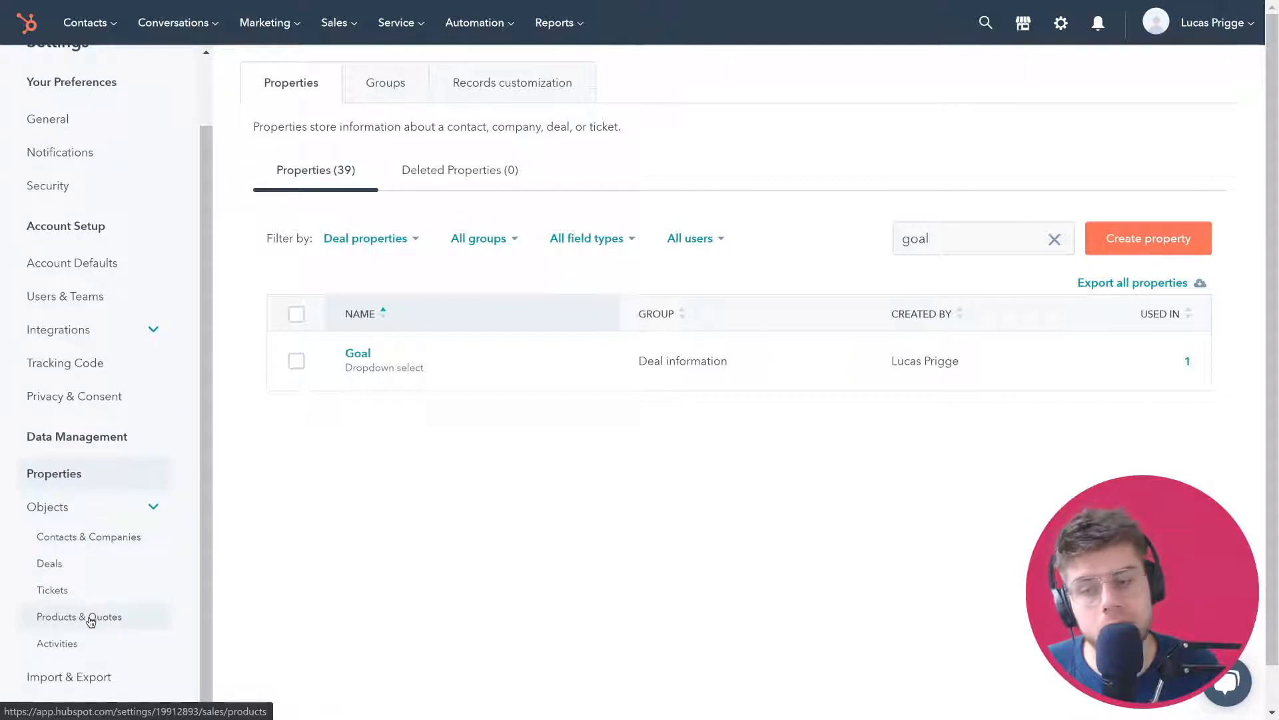
left_click(115, 539)
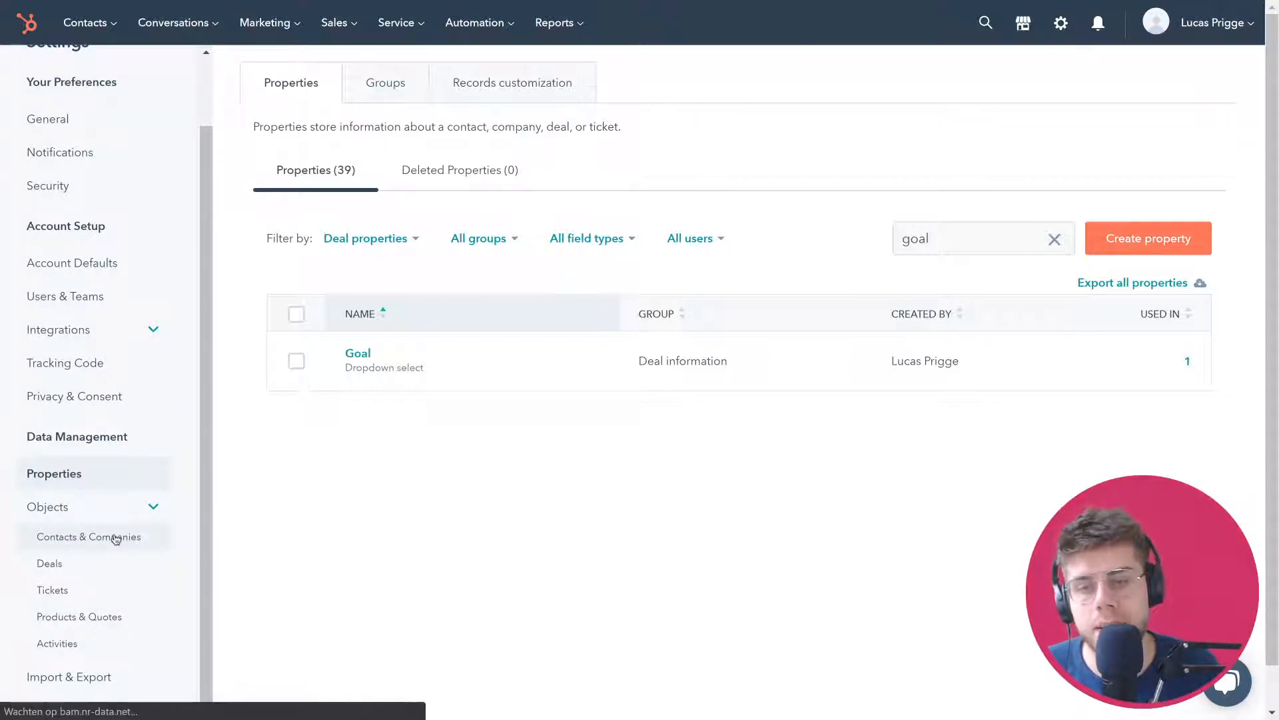
scroll(119, 541, "down", 1)
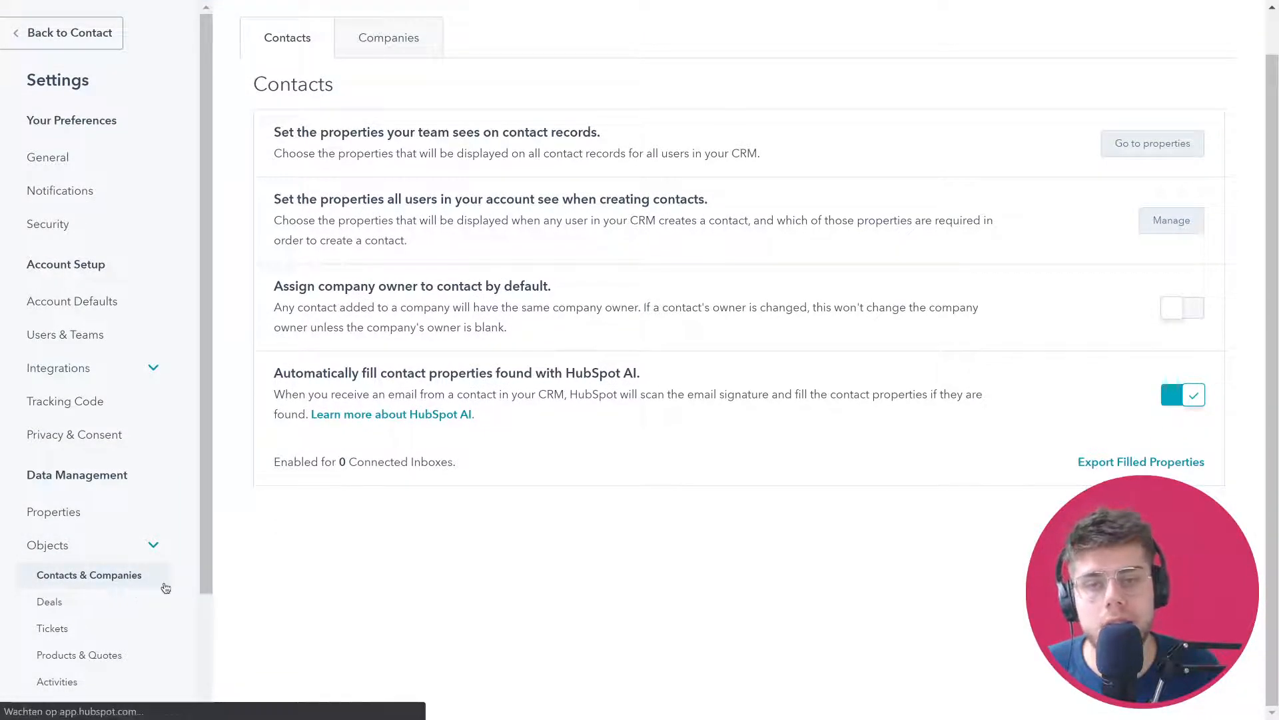
scroll(383, 557, "up", 1)
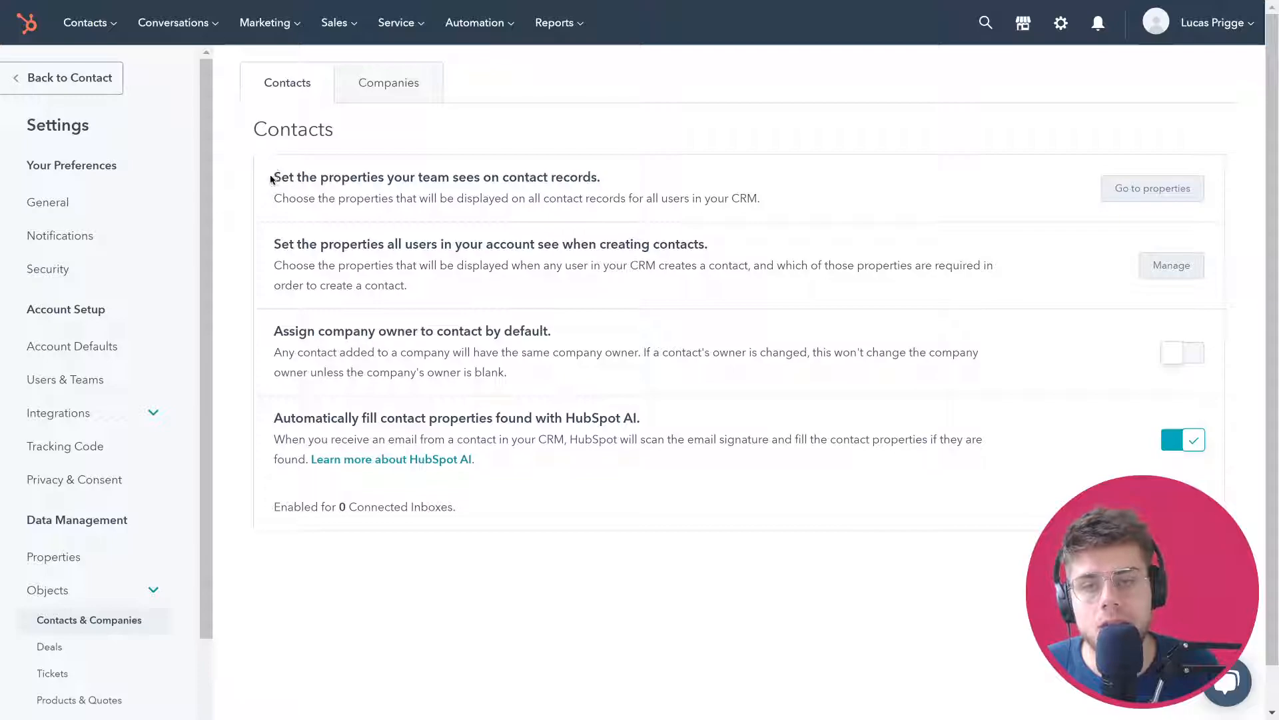
left_click_drag(274, 176, 621, 183)
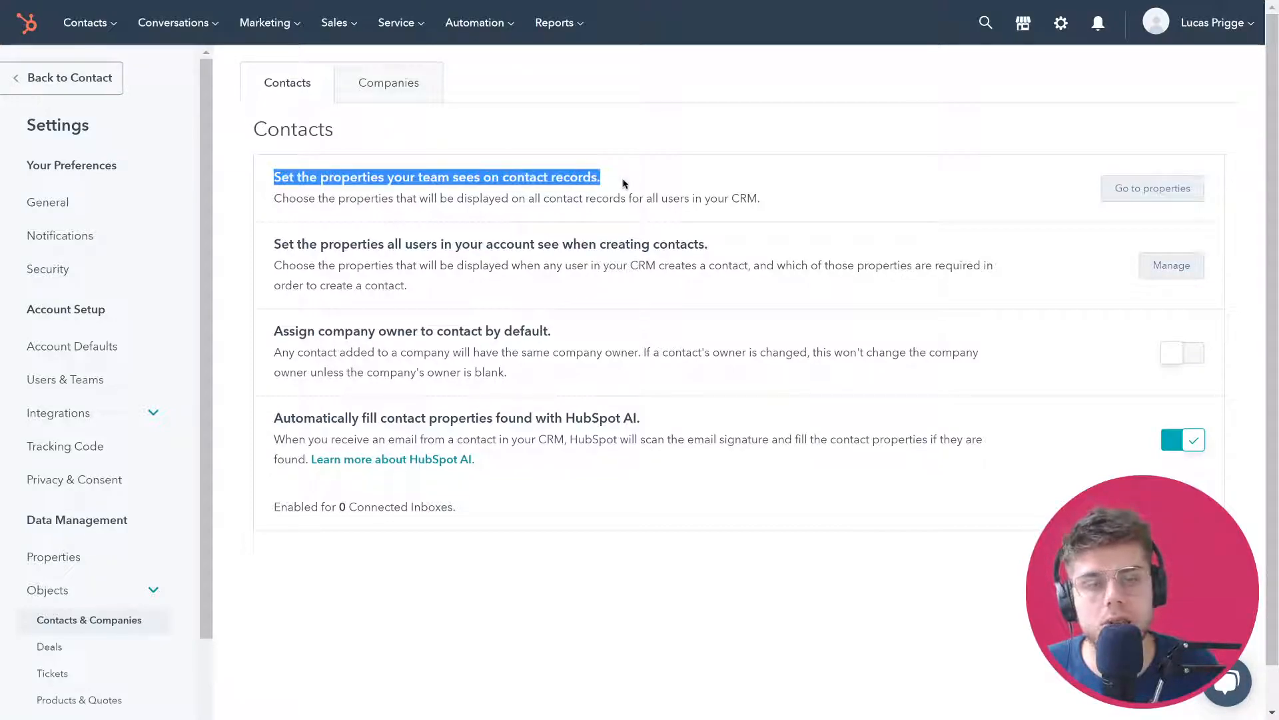
left_click(625, 184)
left_click_drag(272, 247, 725, 254)
left_click(725, 254)
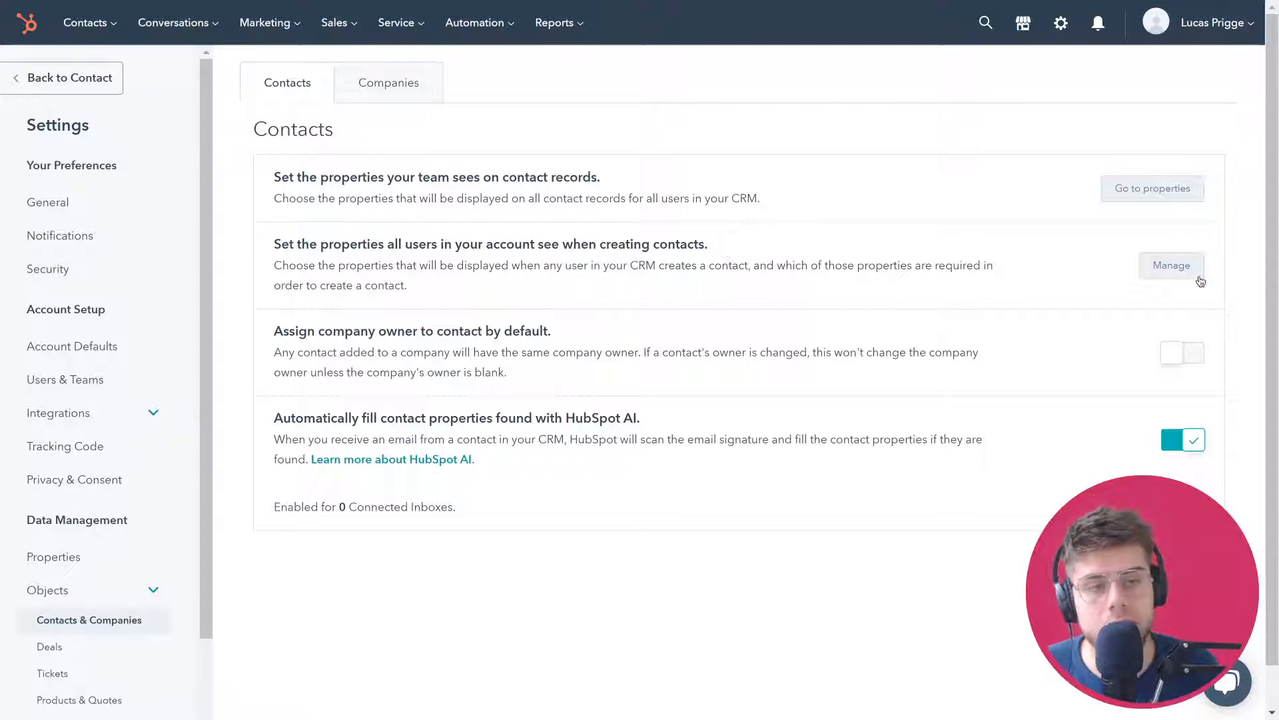
Review the available and selected contact creator properties, and close the dialog without saving changes
left_click(1189, 275)
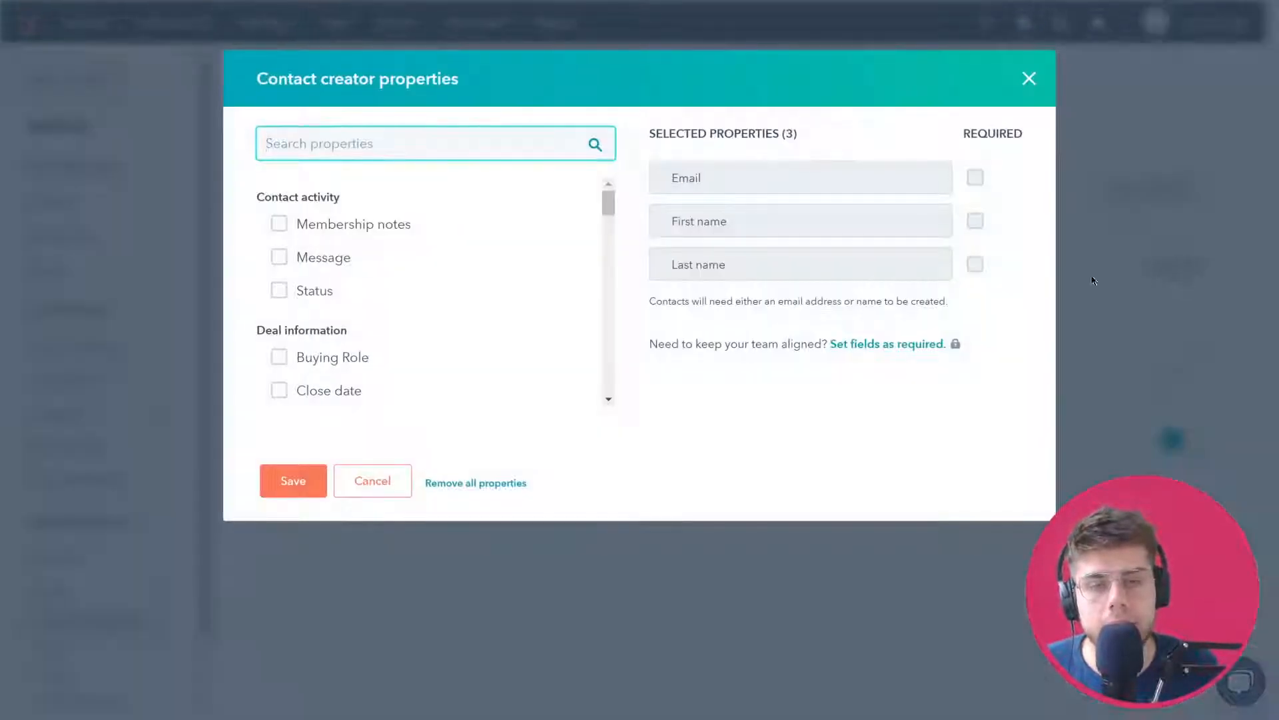
scroll(336, 246, "down", 5)
scroll(337, 249, "down", 15)
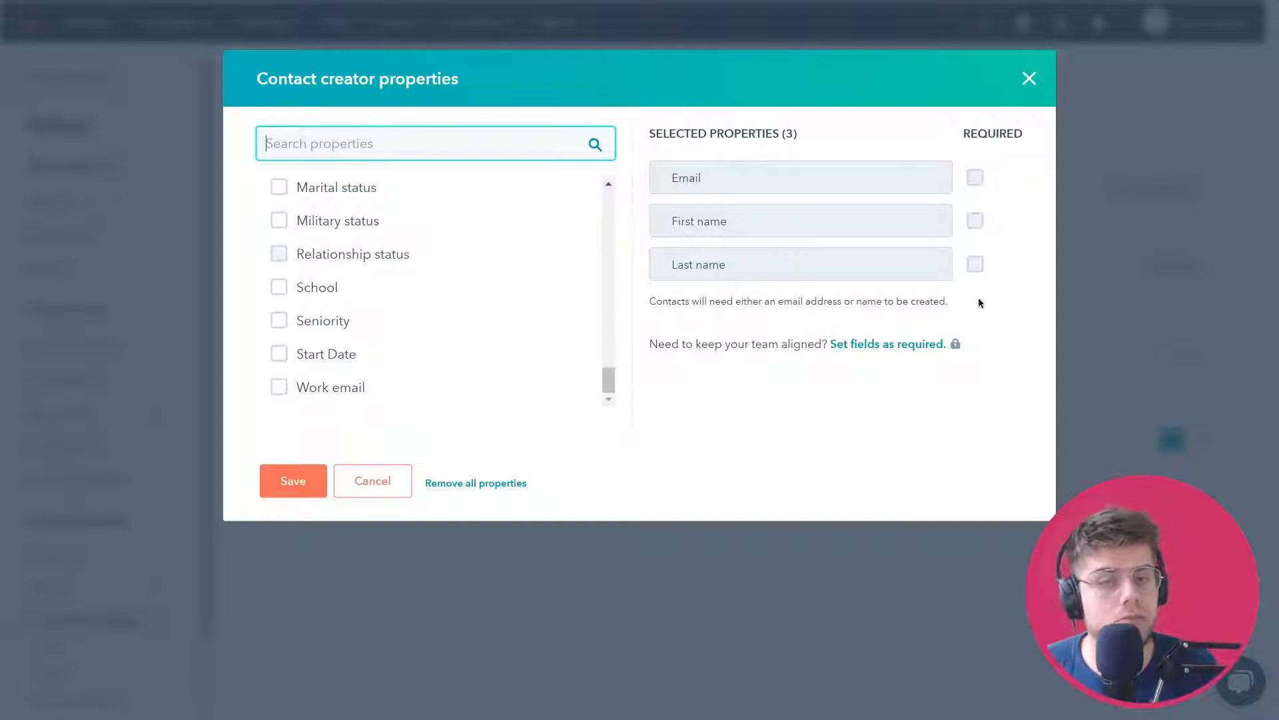
left_click_drag(693, 220, 785, 271)
left_click(1028, 81)
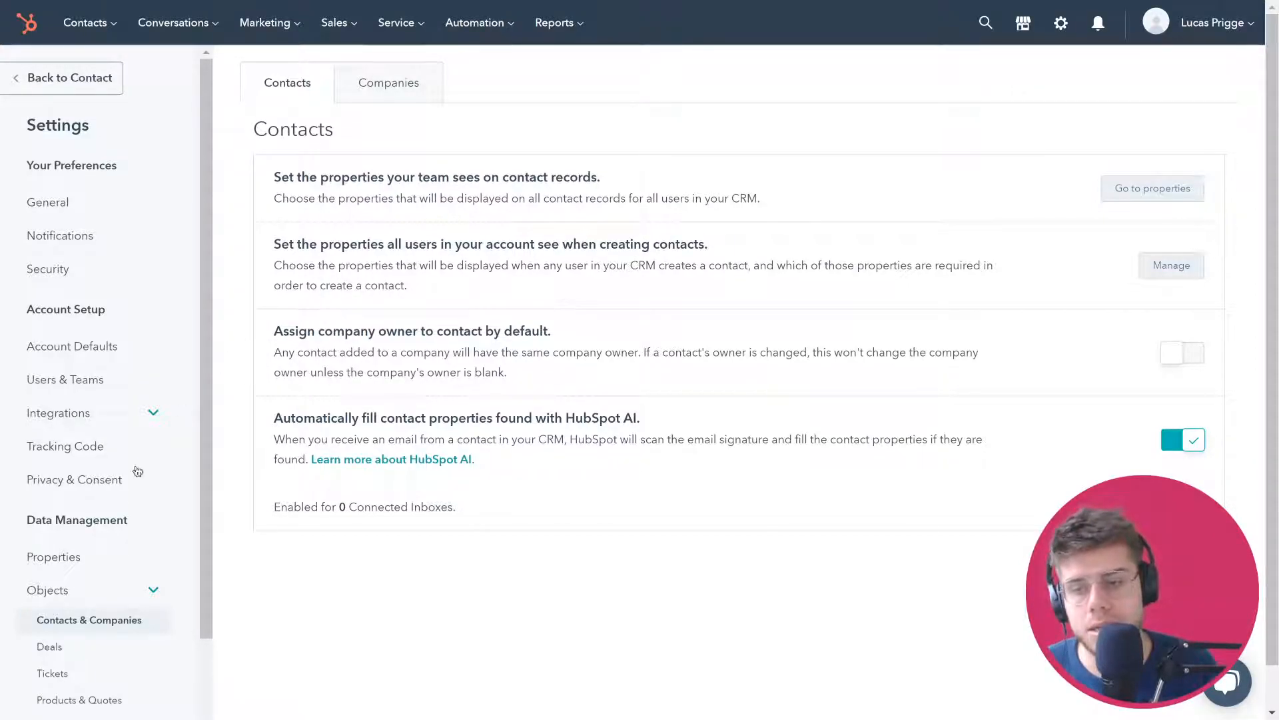
Open the Deals object settings, review the selected deal creator properties, and cancel without changes
left_click(48, 647)
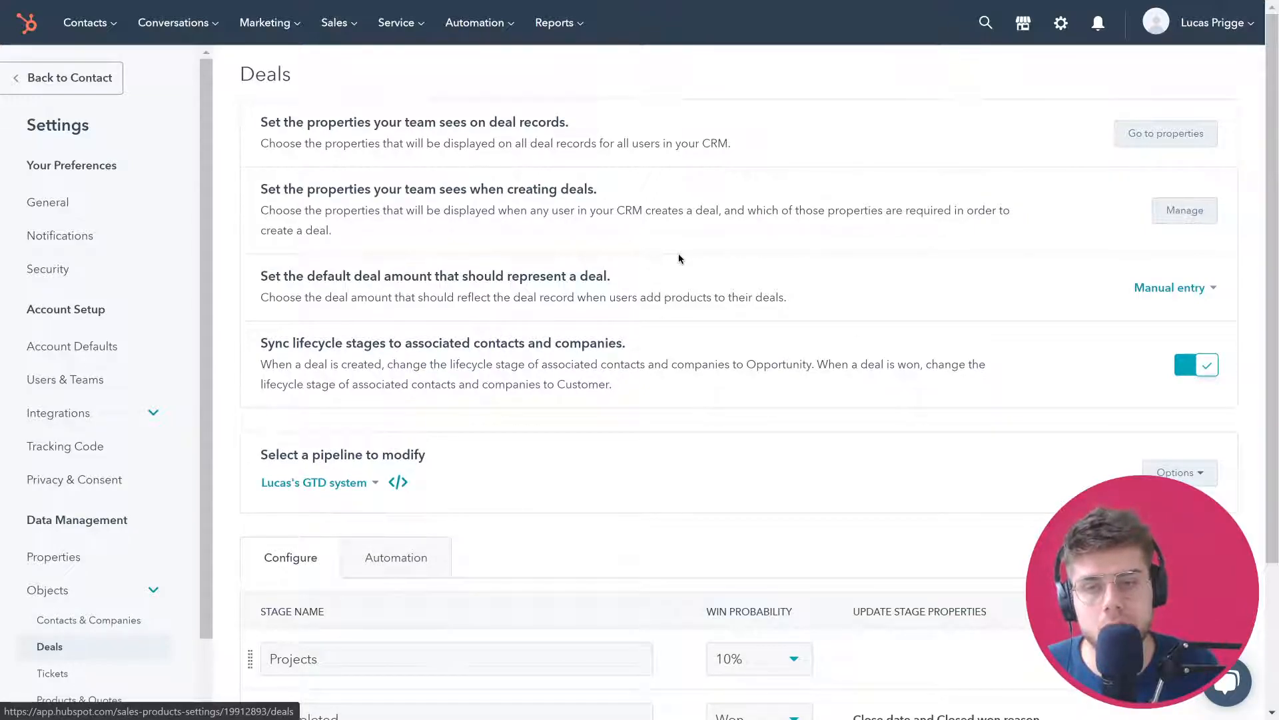
left_click_drag(269, 188, 654, 195)
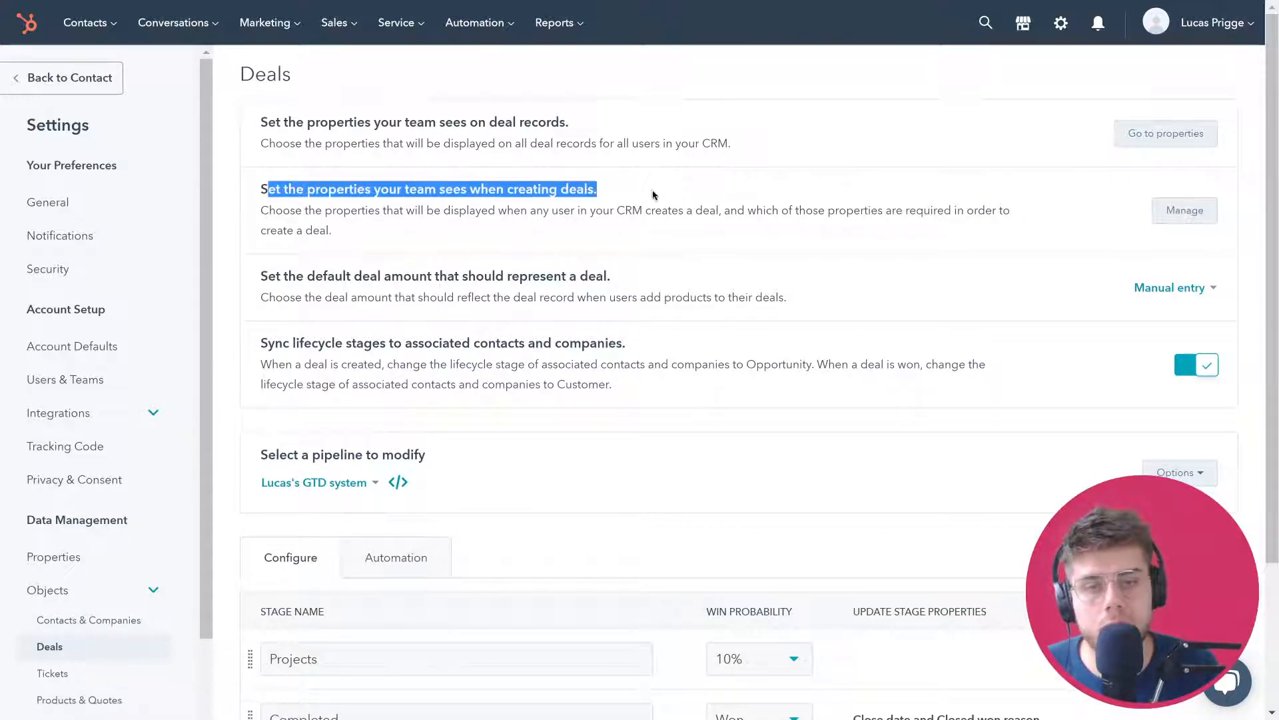
left_click(1199, 213)
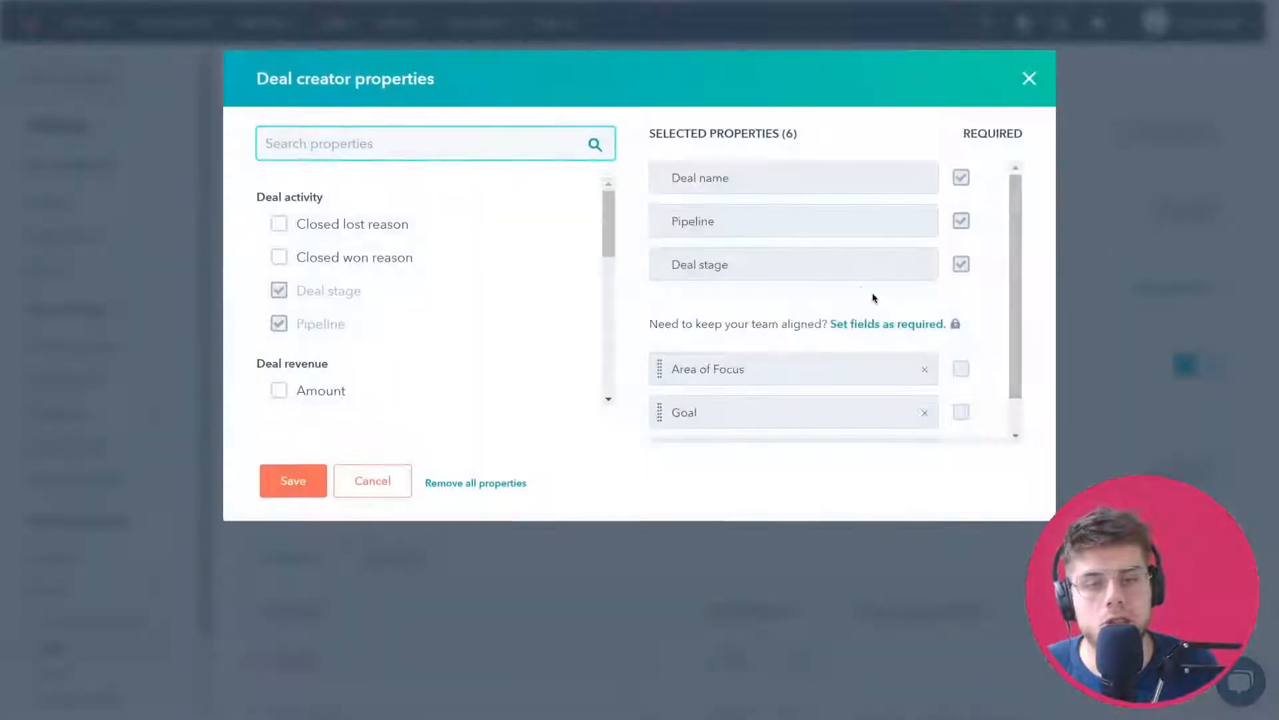
scroll(843, 277, "down", 1)
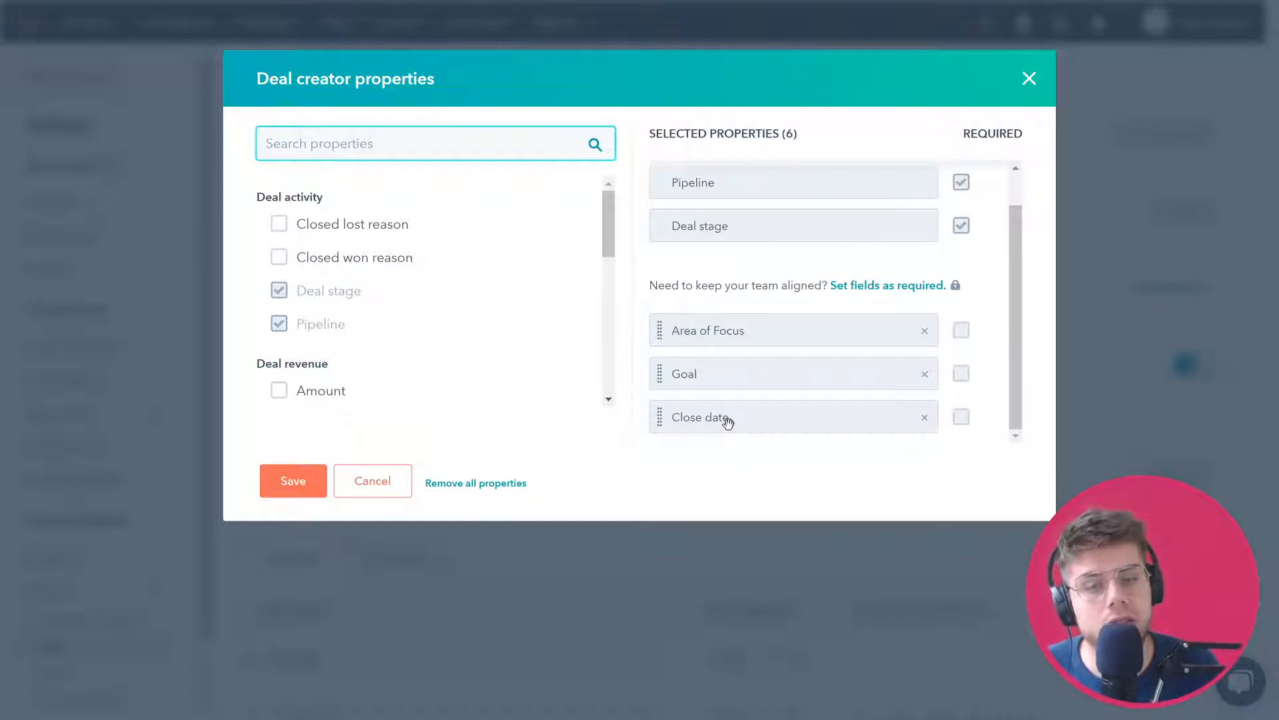
scroll(727, 422, "up", 1)
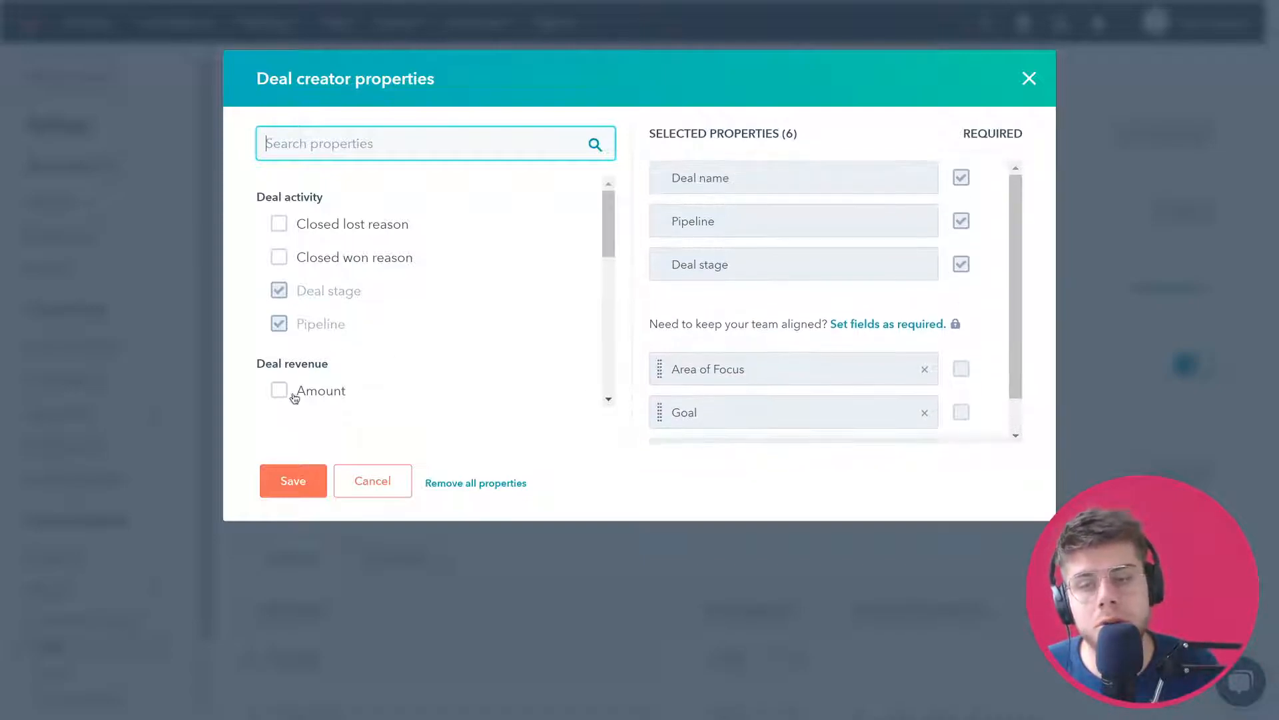
left_click(383, 484)
Review the GTD pipeline's stages and win probabilities, and start adding a deal stage before cancelling it
scroll(452, 389, "down", 3)
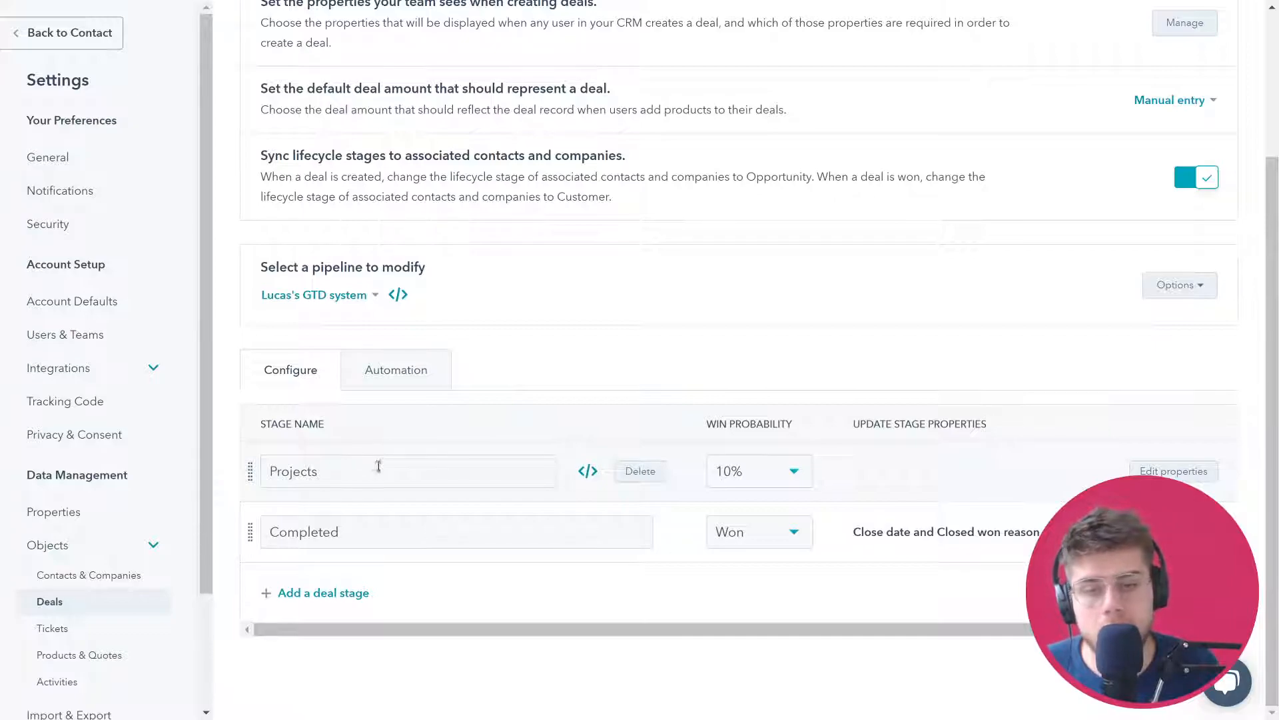
mouse_move(273, 471)
left_mouse_down()
mouse_move(346, 481)
mouse_move(293, 480)
left_mouse_up()
left_click(725, 425)
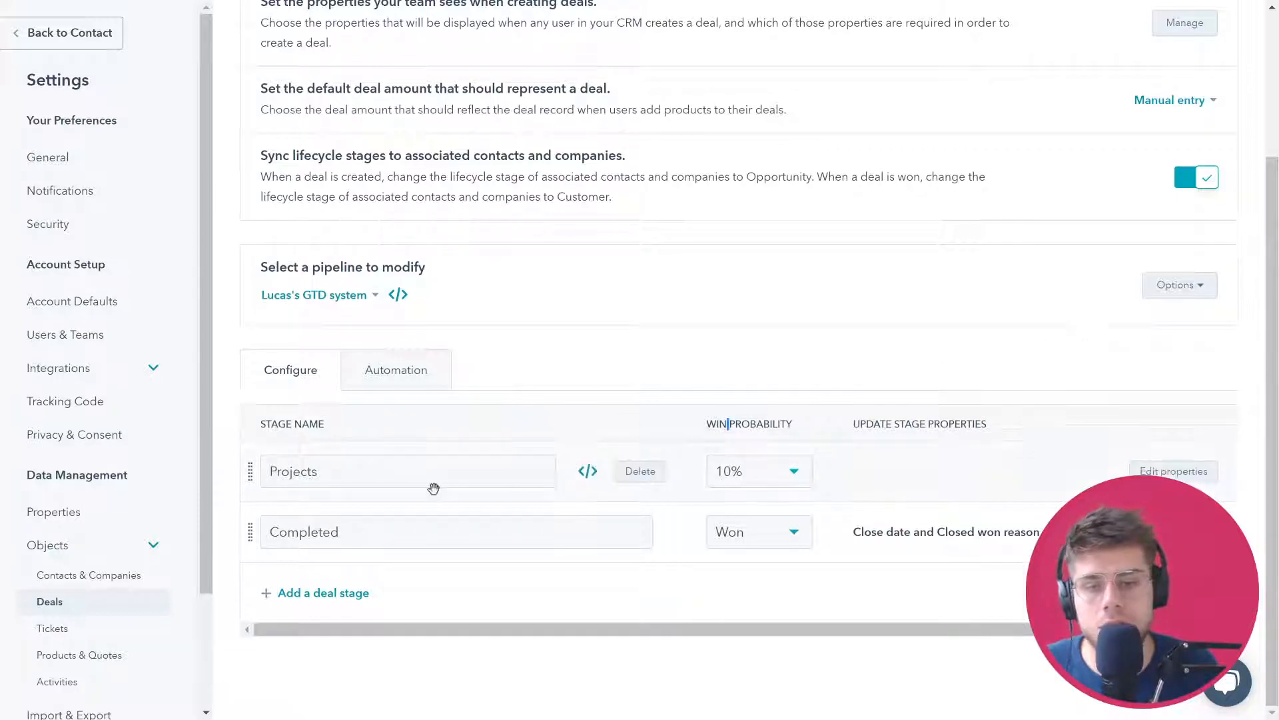
left_click(313, 595)
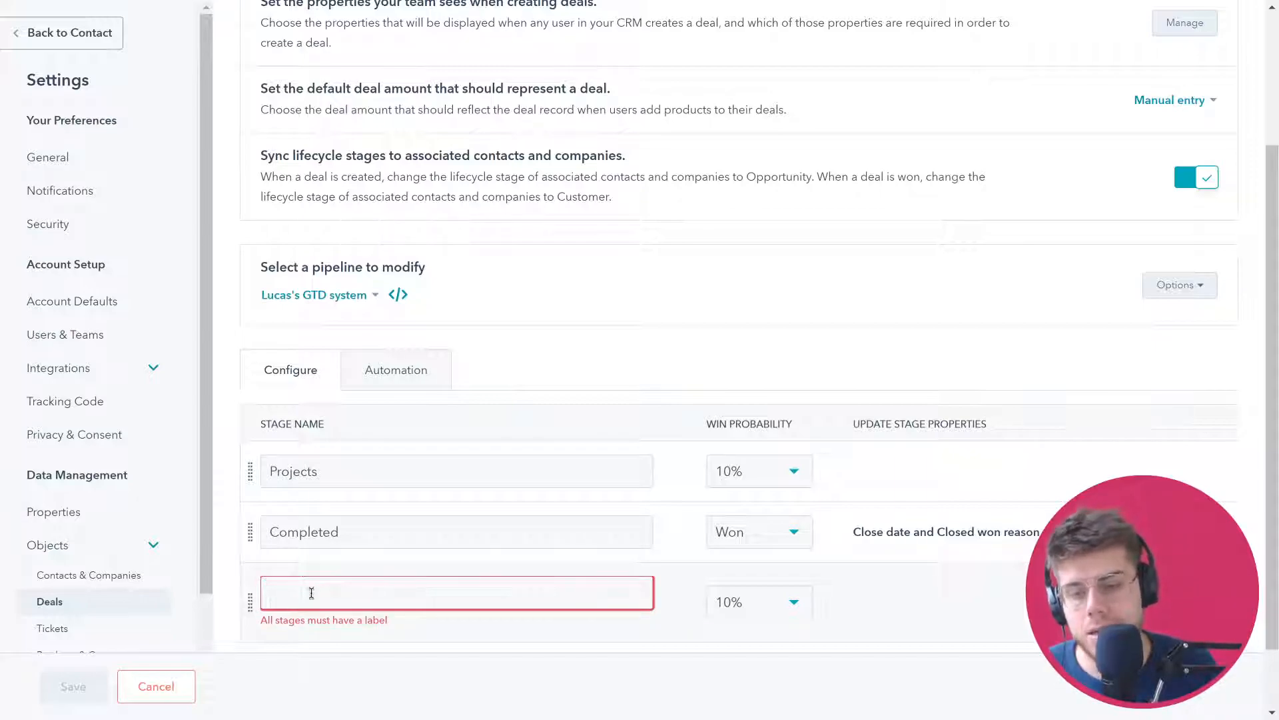
left_click(175, 684)
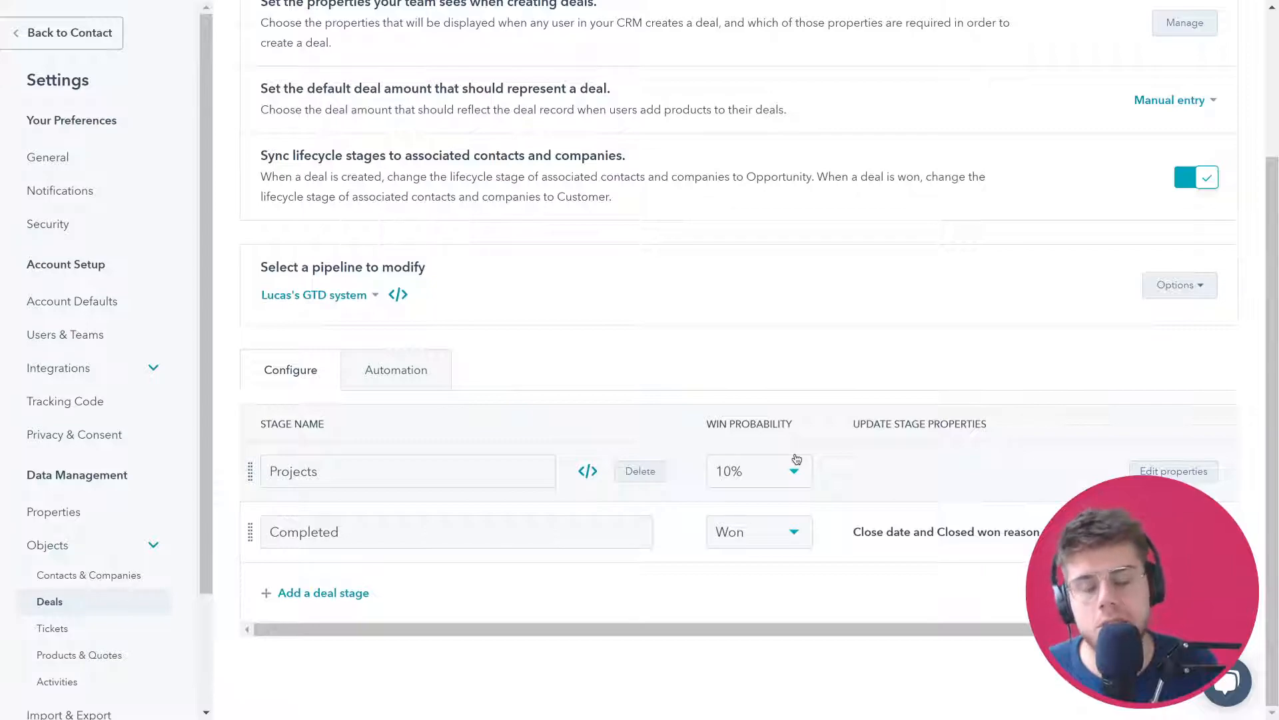
Check the pipeline selection and look over the rest of the deal settings
left_click(347, 306)
left_click(347, 305)
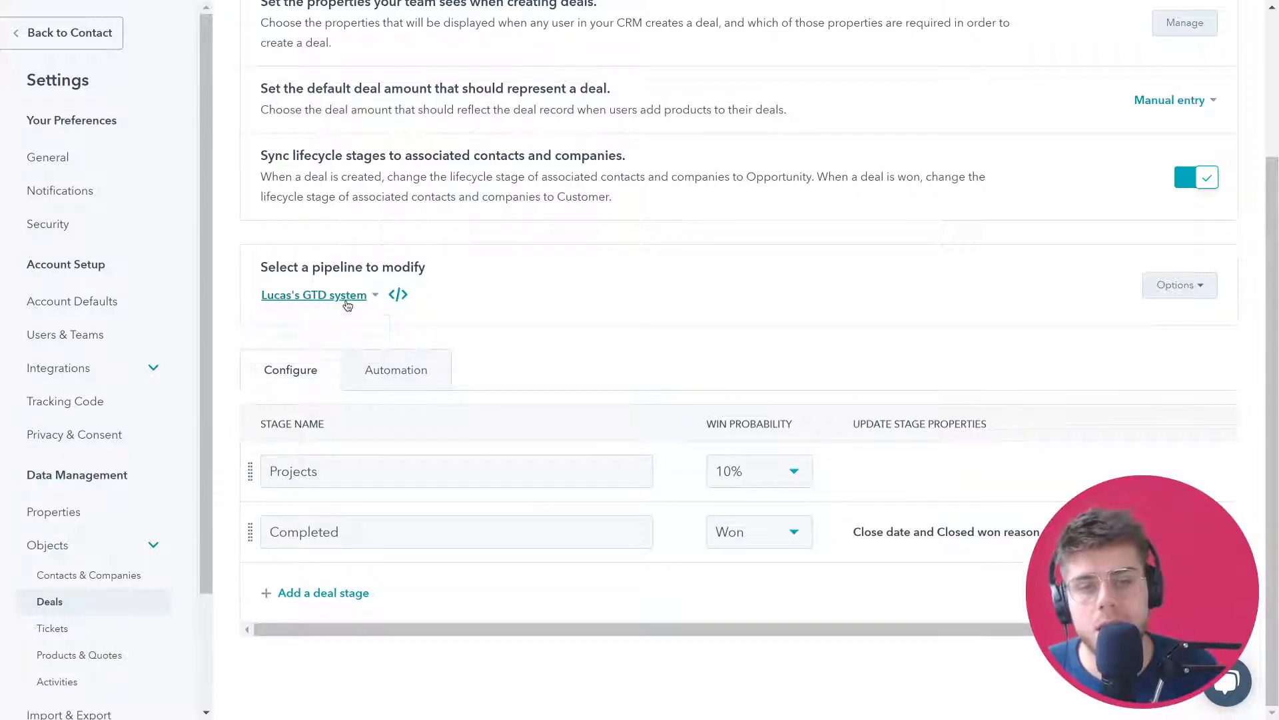
scroll(853, 394, "up", 3)
scroll(380, 436, "down", 3)
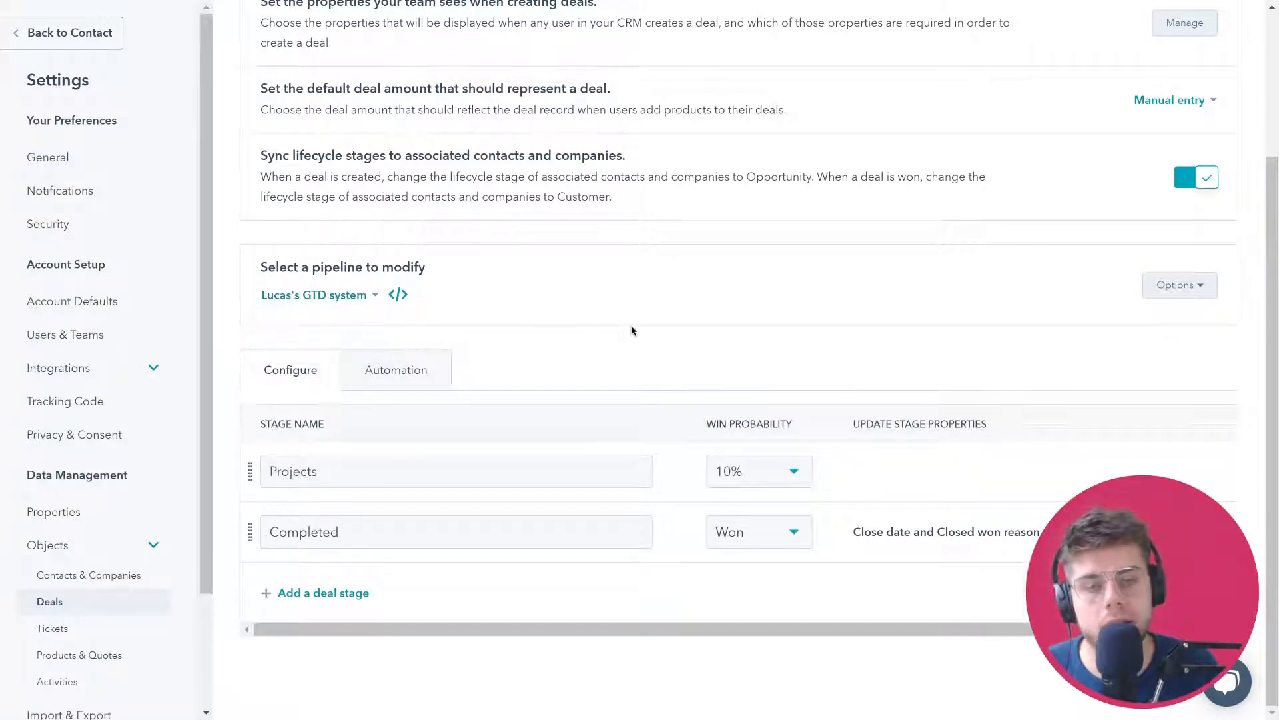
scroll(628, 330, "up", 3)
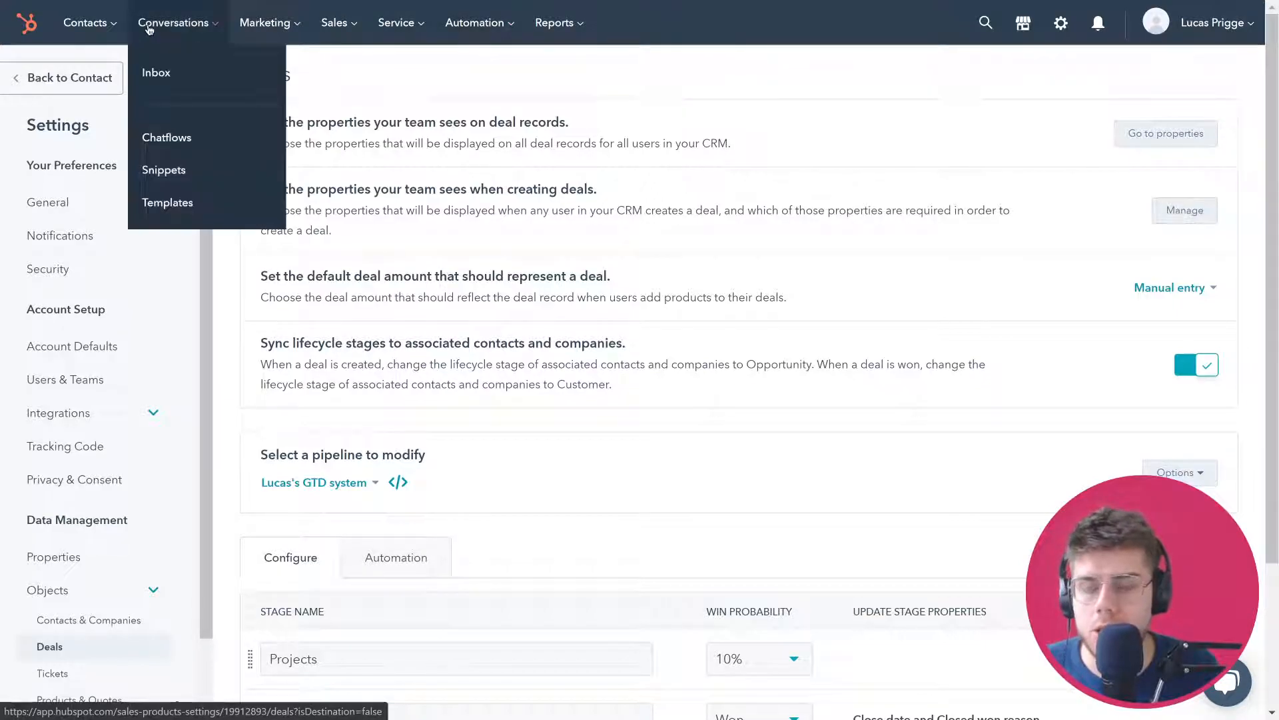
Search the whole account for "agenda"
mouse_move(84, 29)
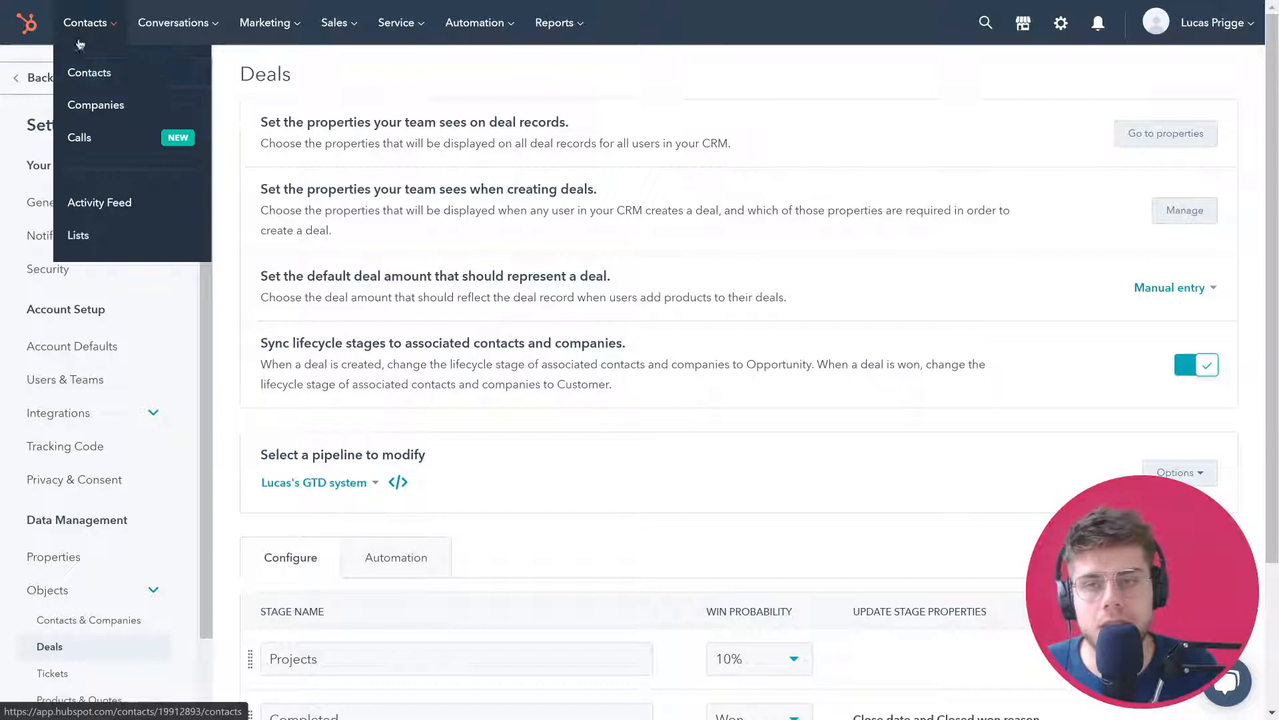
left_click(977, 22)
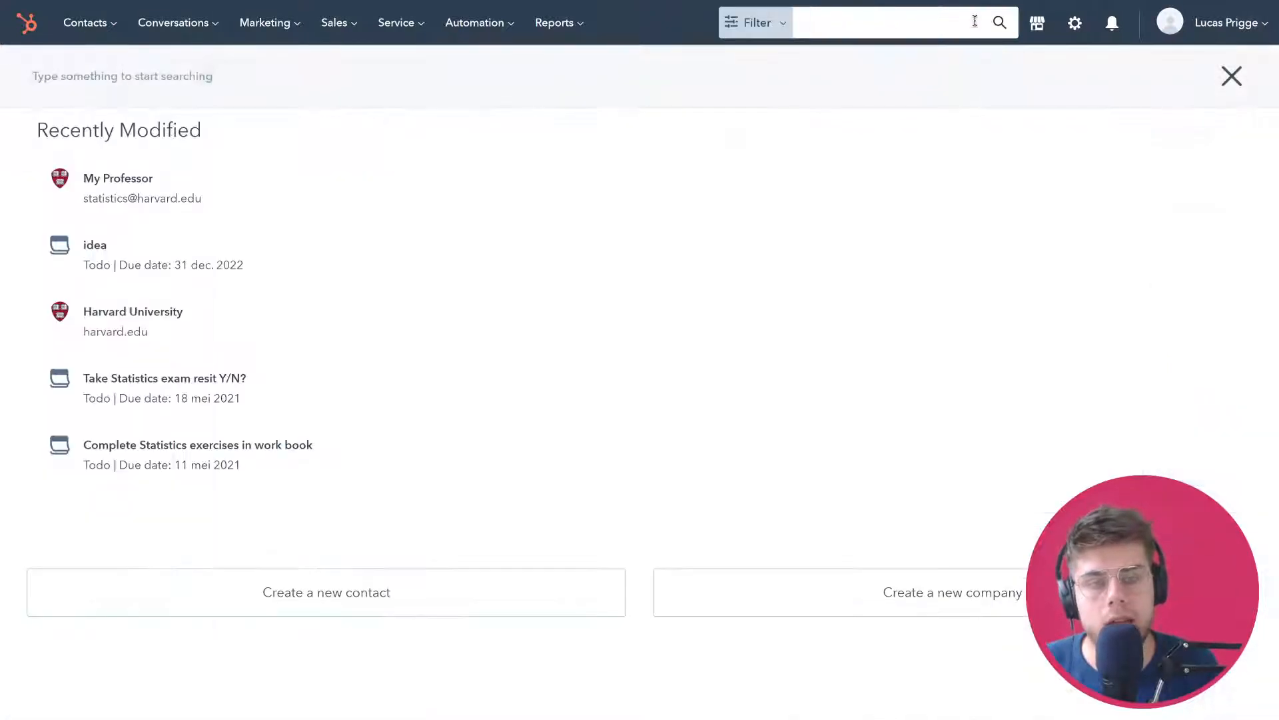
type("agenda")
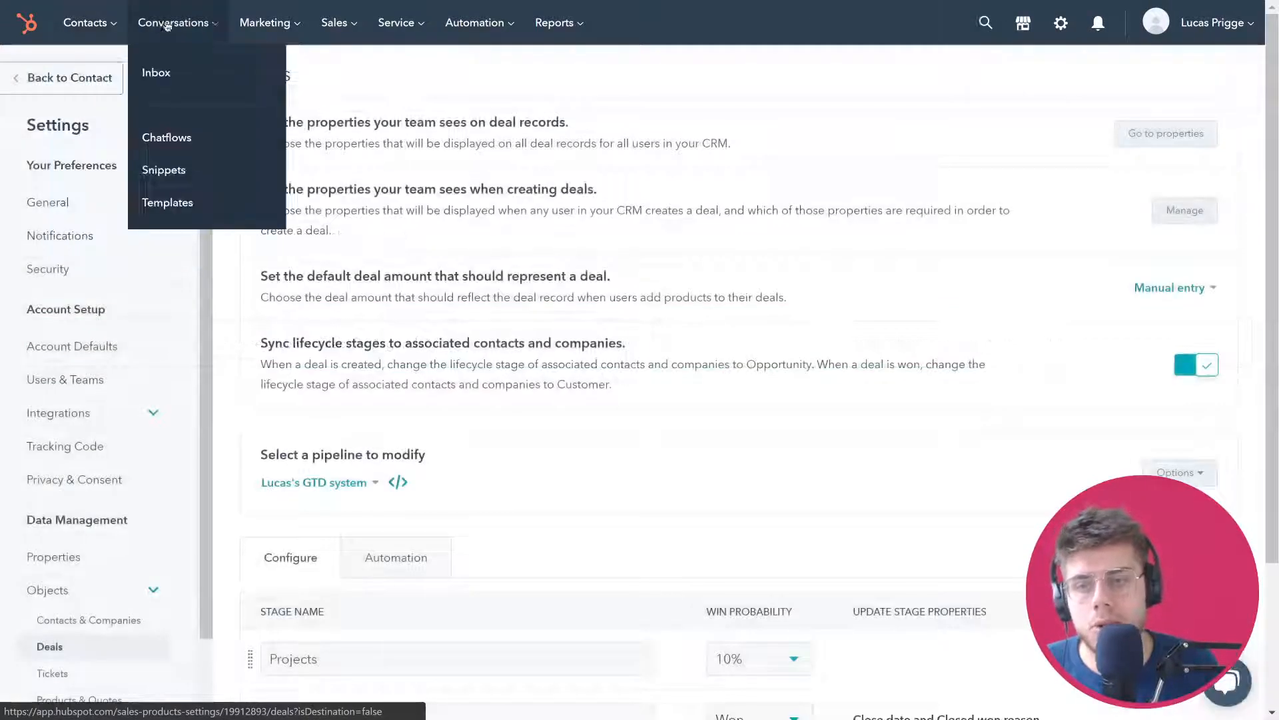
Open the Snippets page and review how many snippets the free plan allows
left_click(195, 169)
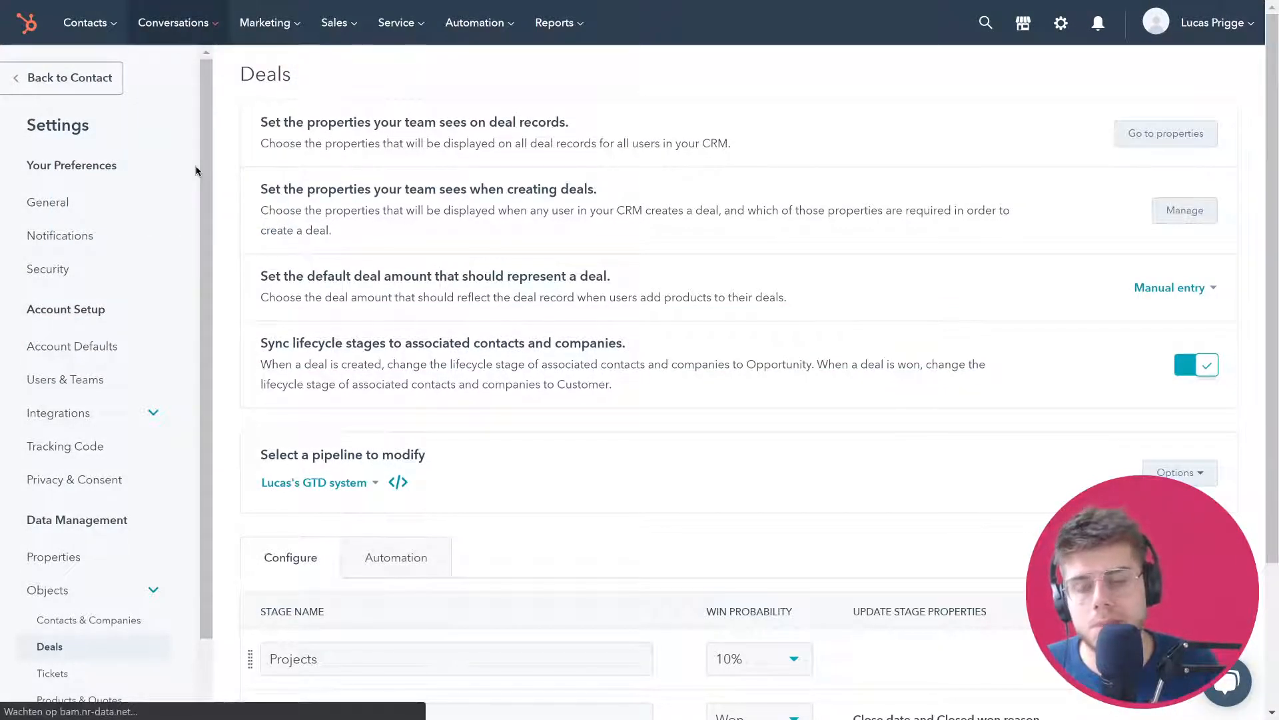
mouse_move(137, 153)
left_mouse_down()
mouse_move(393, 154)
mouse_move(126, 161)
left_mouse_up()
left_click(393, 155)
left_click(128, 162)
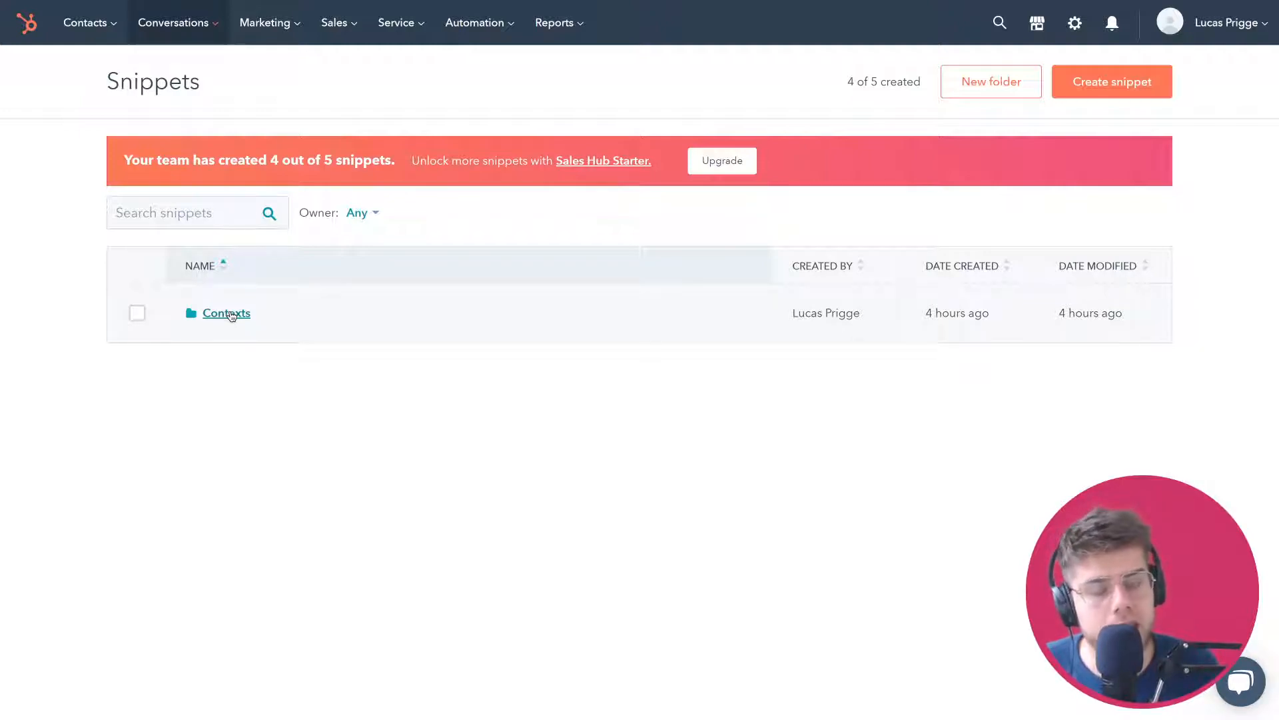
Open the sales Documents page and review the document upload limit and the Sales Hub Starter upgrade notice
mouse_move(182, 16)
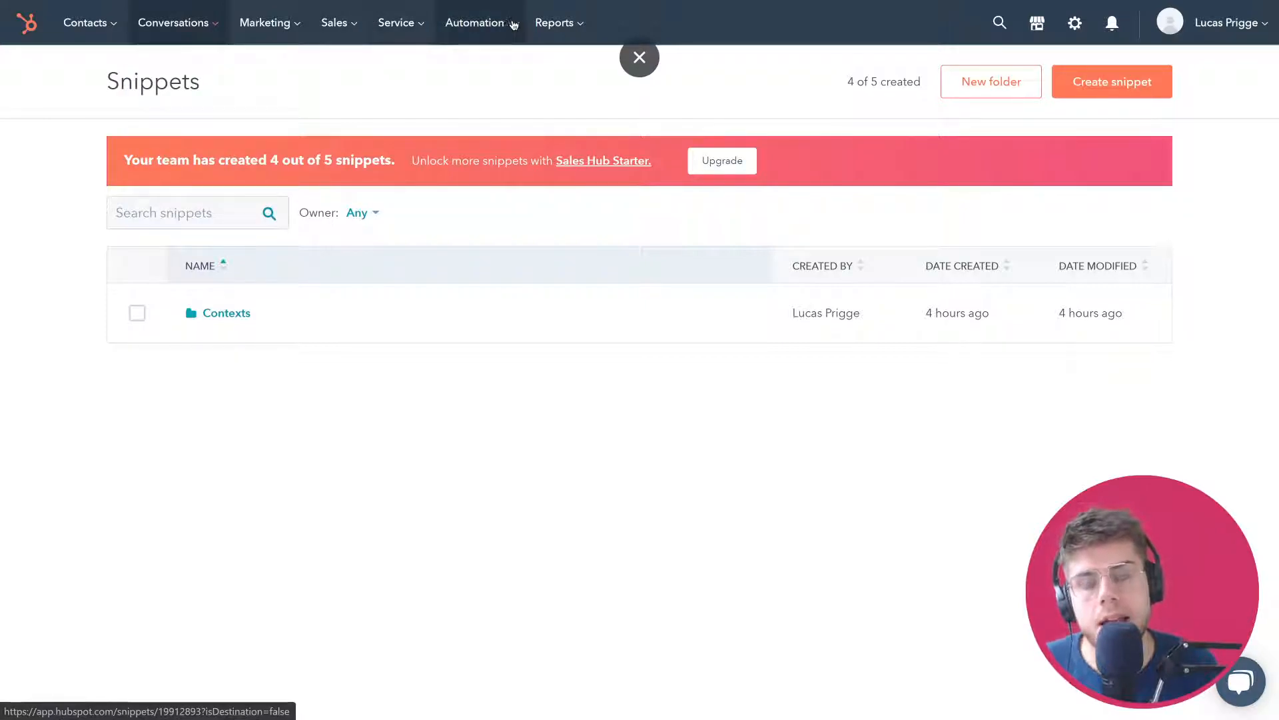
mouse_move(545, 25)
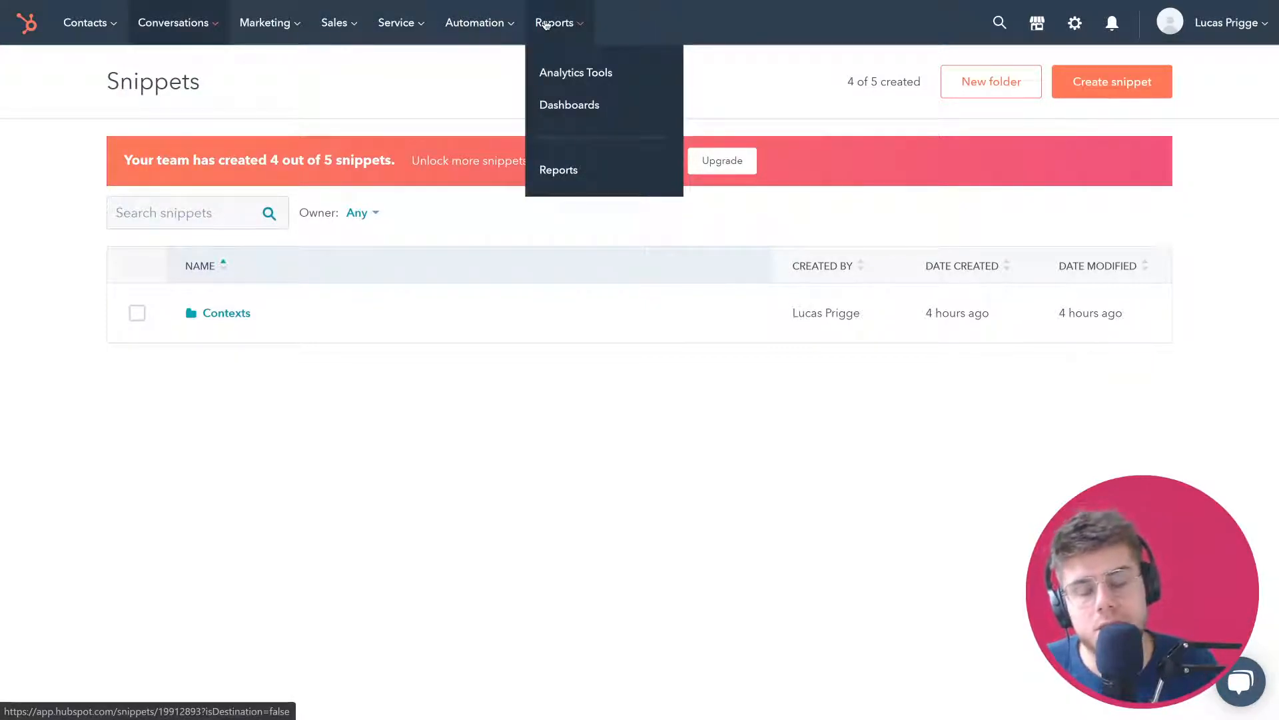
mouse_move(339, 24)
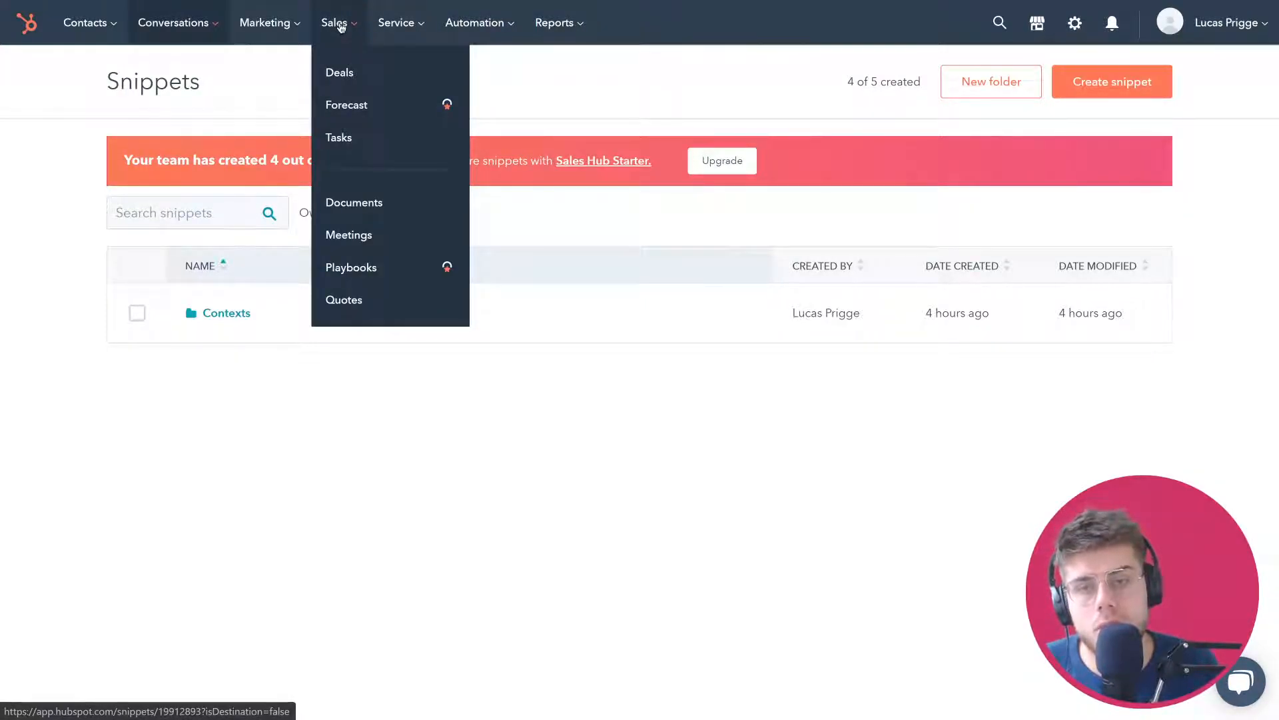
left_click(377, 210)
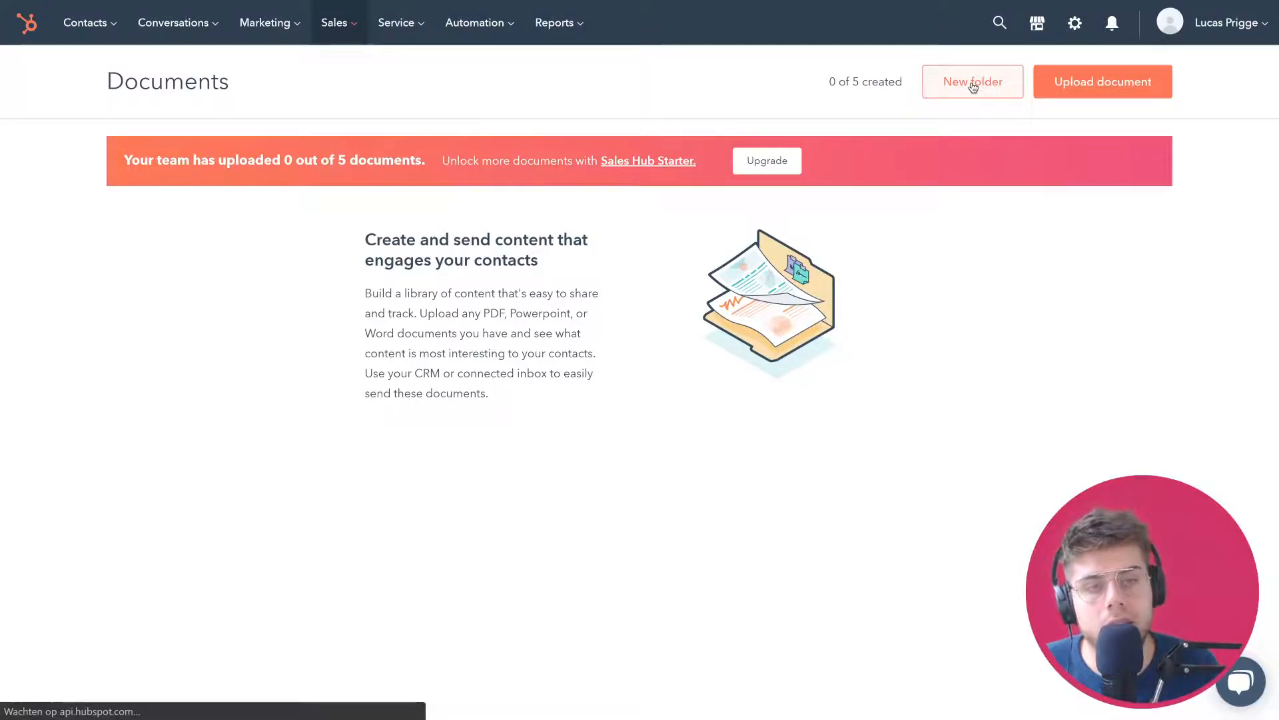
left_click_drag(699, 164, 125, 163)
left_click(125, 163)
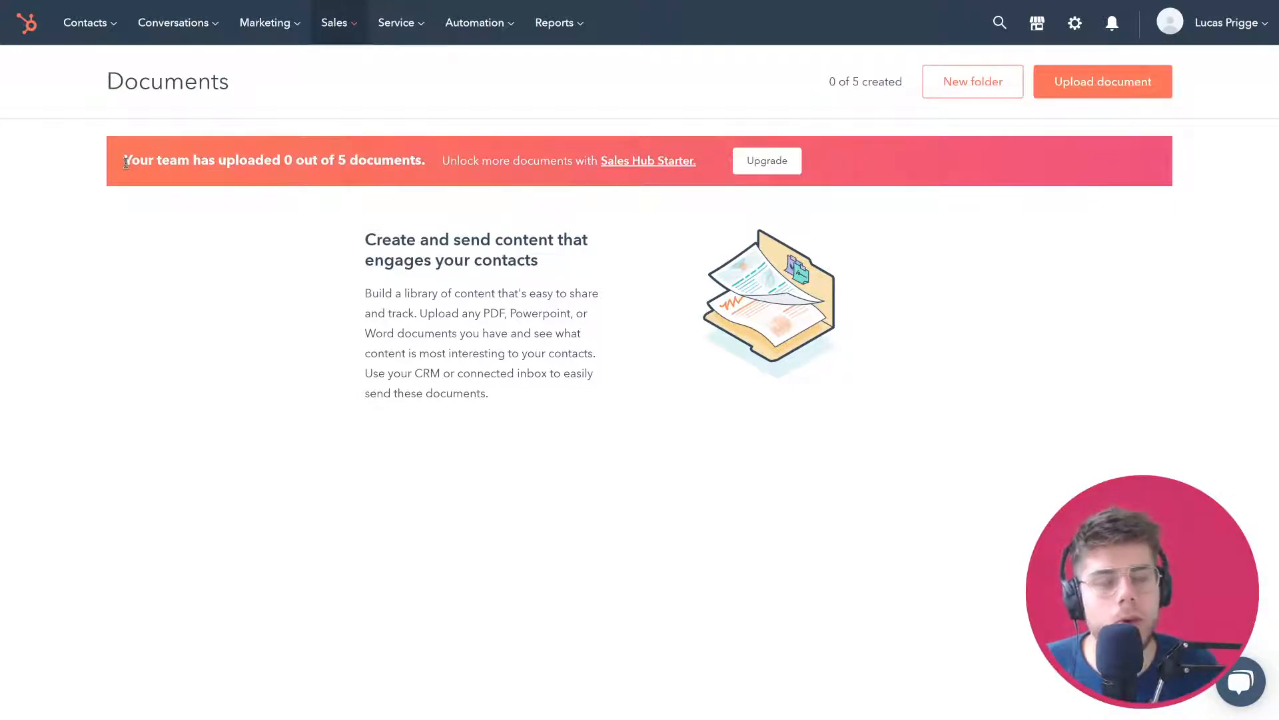
left_click_drag(697, 162, 598, 167)
left_click(547, 160)
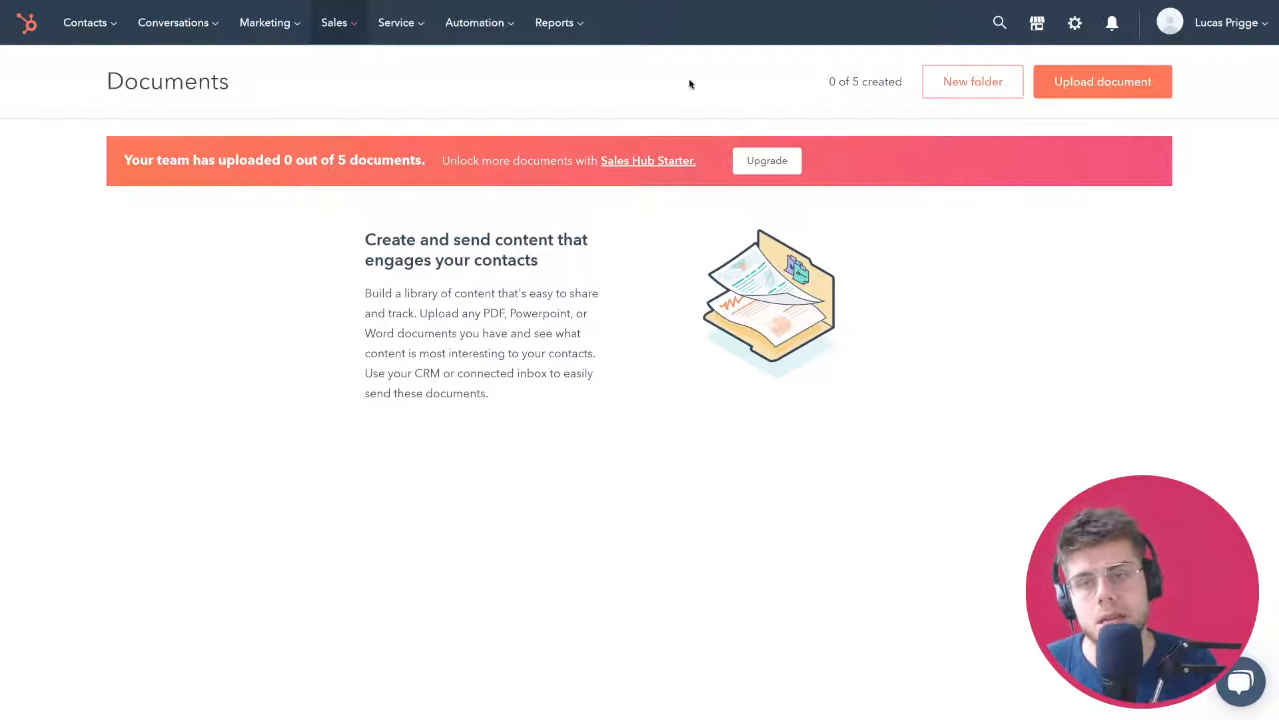
Open the Deals page from the sales tools
left_click(352, 32)
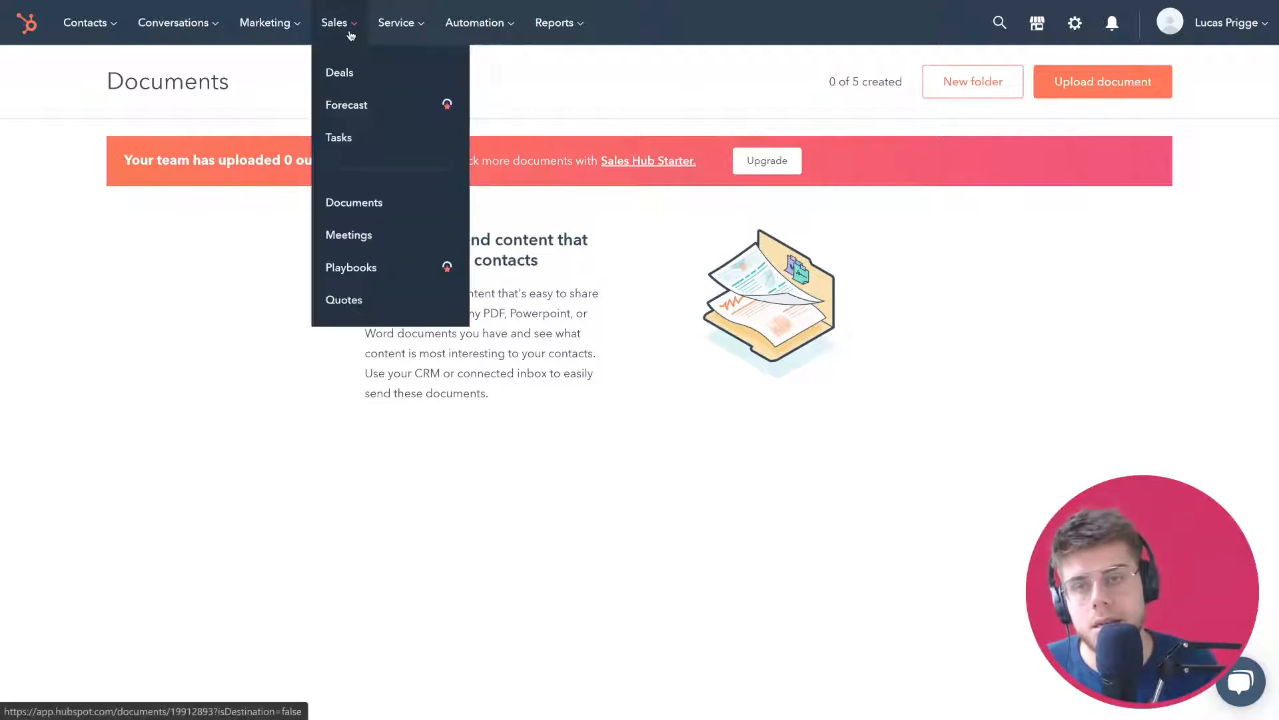
left_click(345, 72)
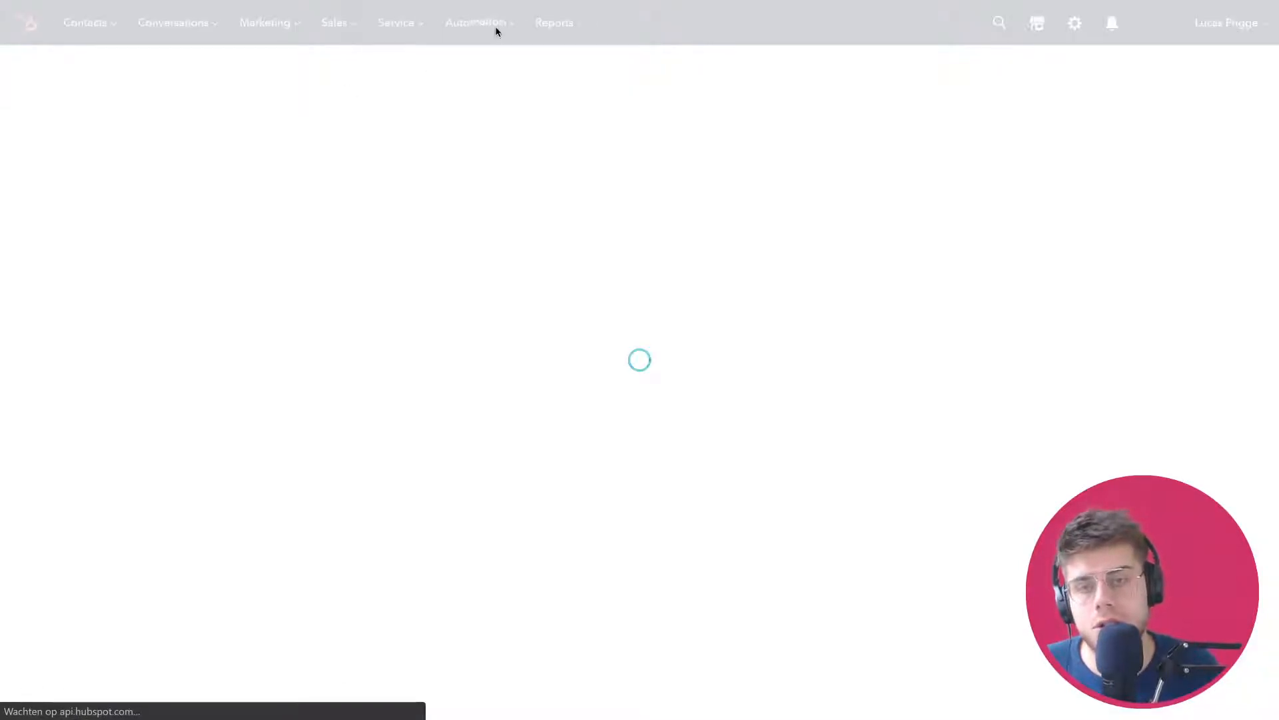
Open the Complete Statistics exam deal and view the options for adding attachments to it
left_click(133, 248)
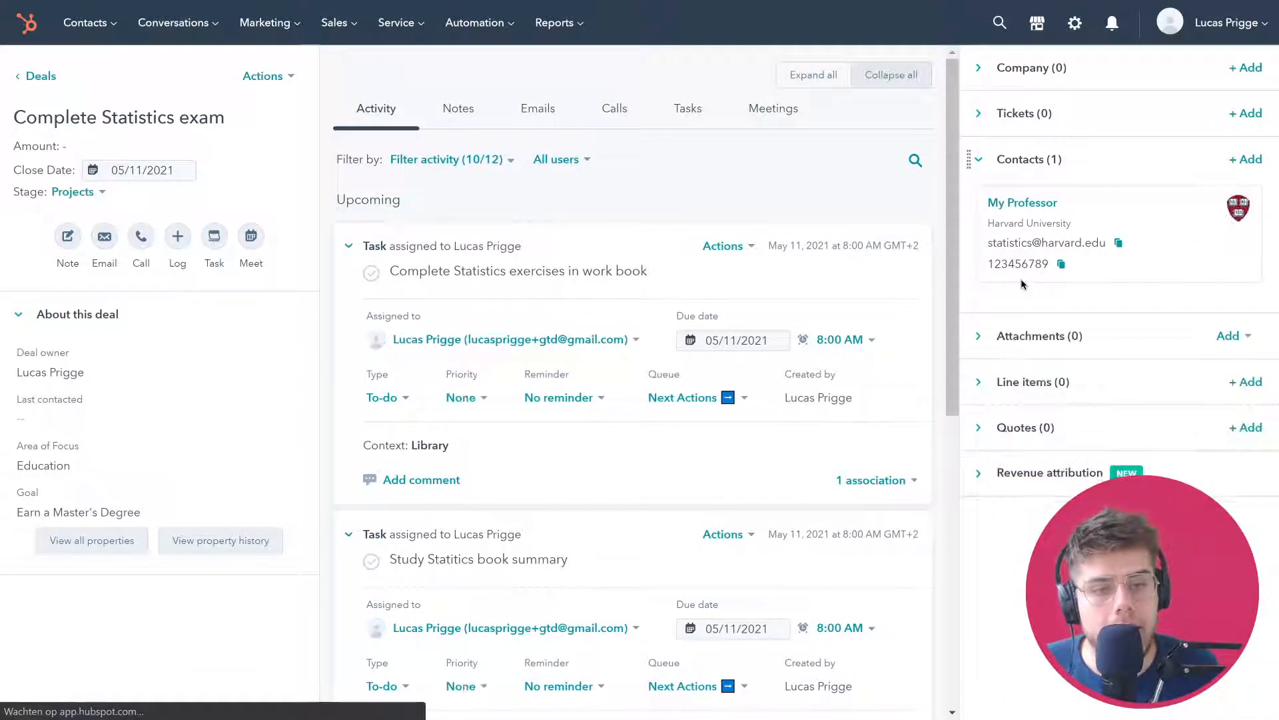
left_click(1038, 336)
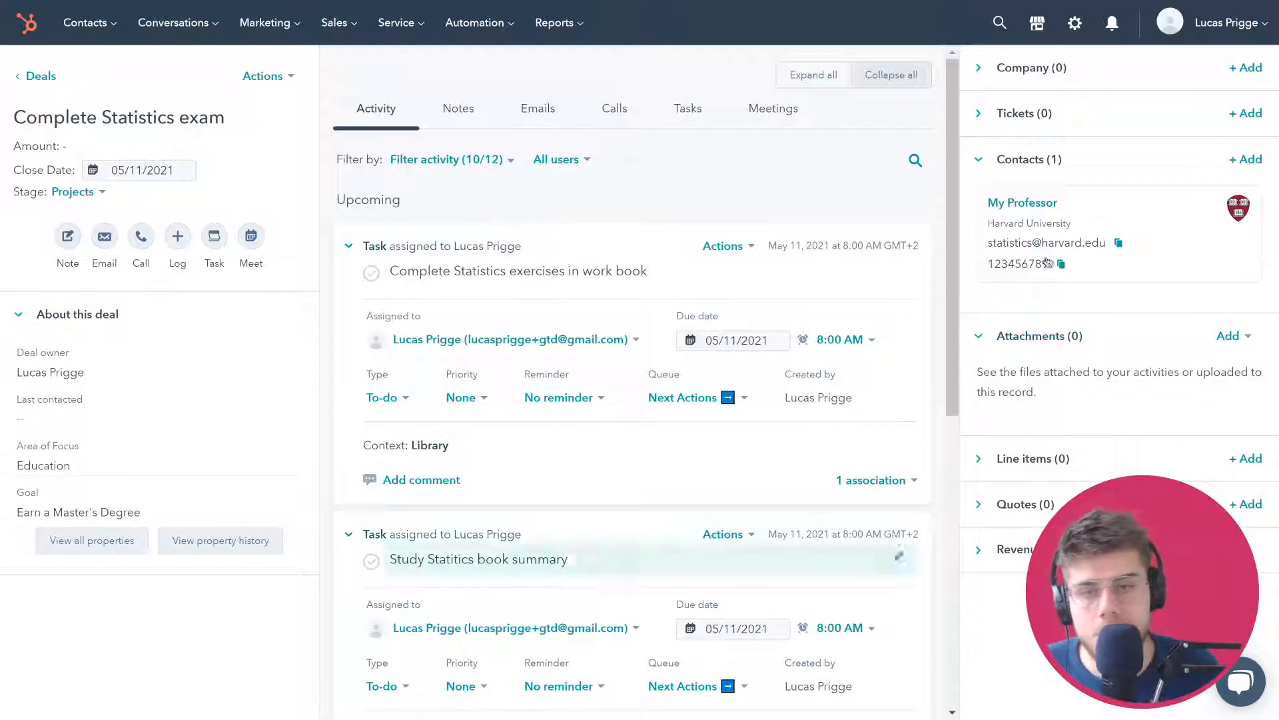
left_click(1232, 339)
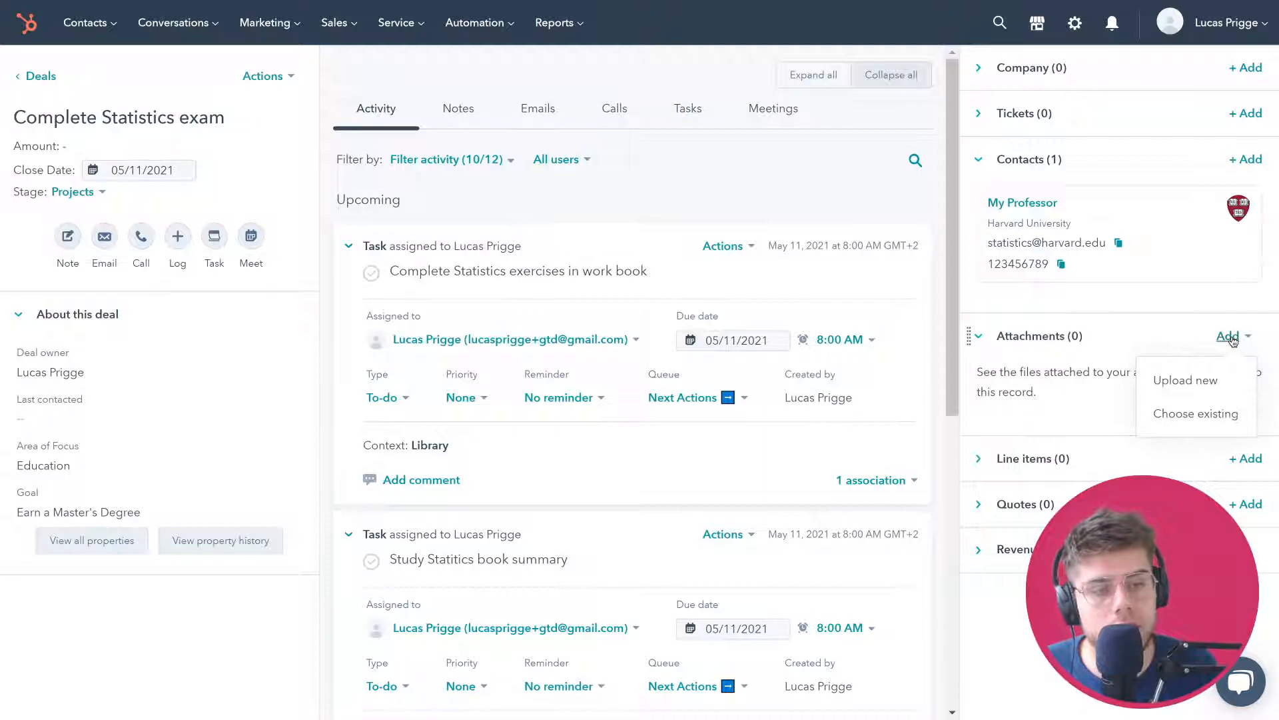
left_click(1233, 337)
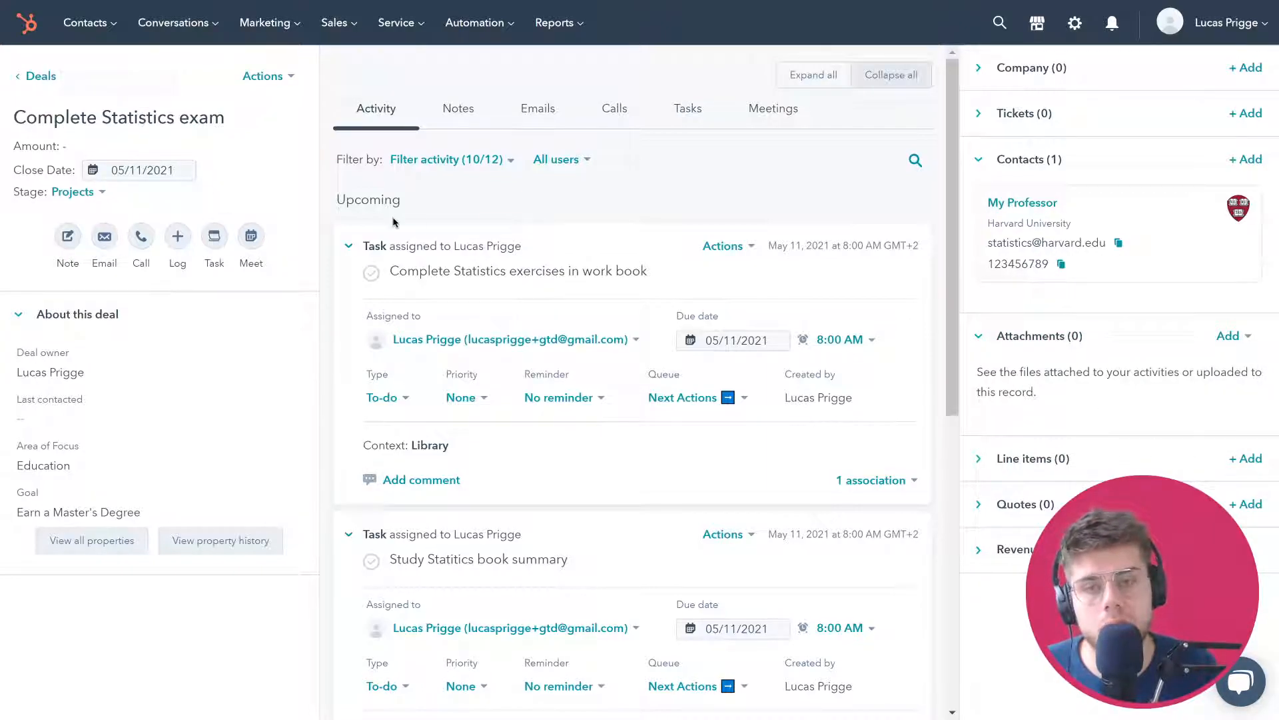
Review the upcoming and completed tasks in the Complete Statistics exam deal's activity timeline
scroll(393, 222, "down", 4)
scroll(393, 221, "down", 2)
scroll(390, 222, "up", 8)
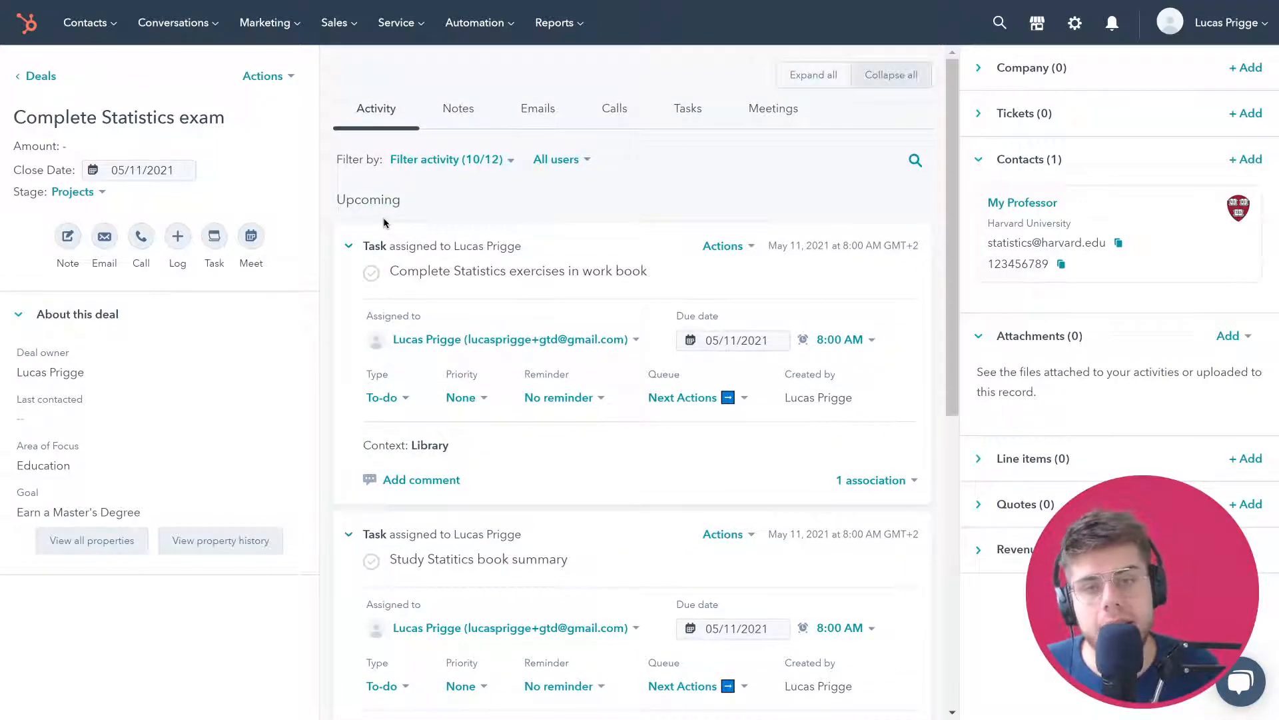
scroll(384, 222, "down", 6)
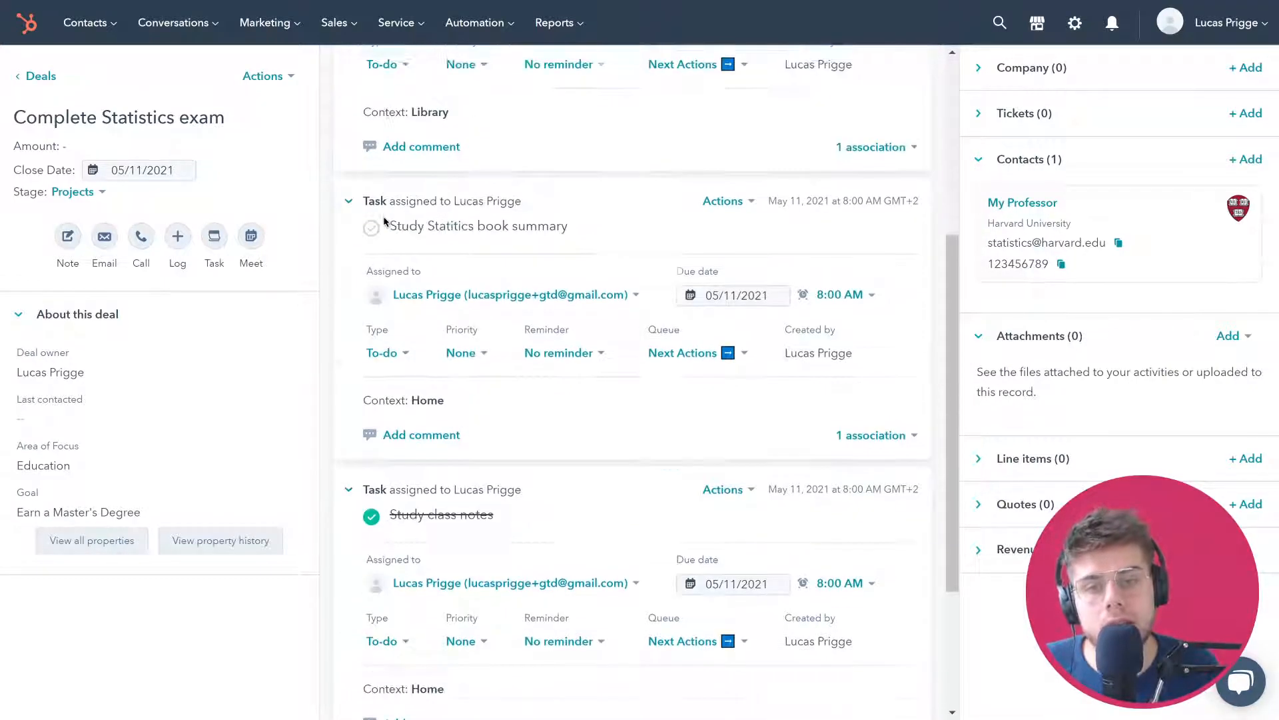
scroll(387, 222, "up", 5)
scroll(385, 222, "up", 2)
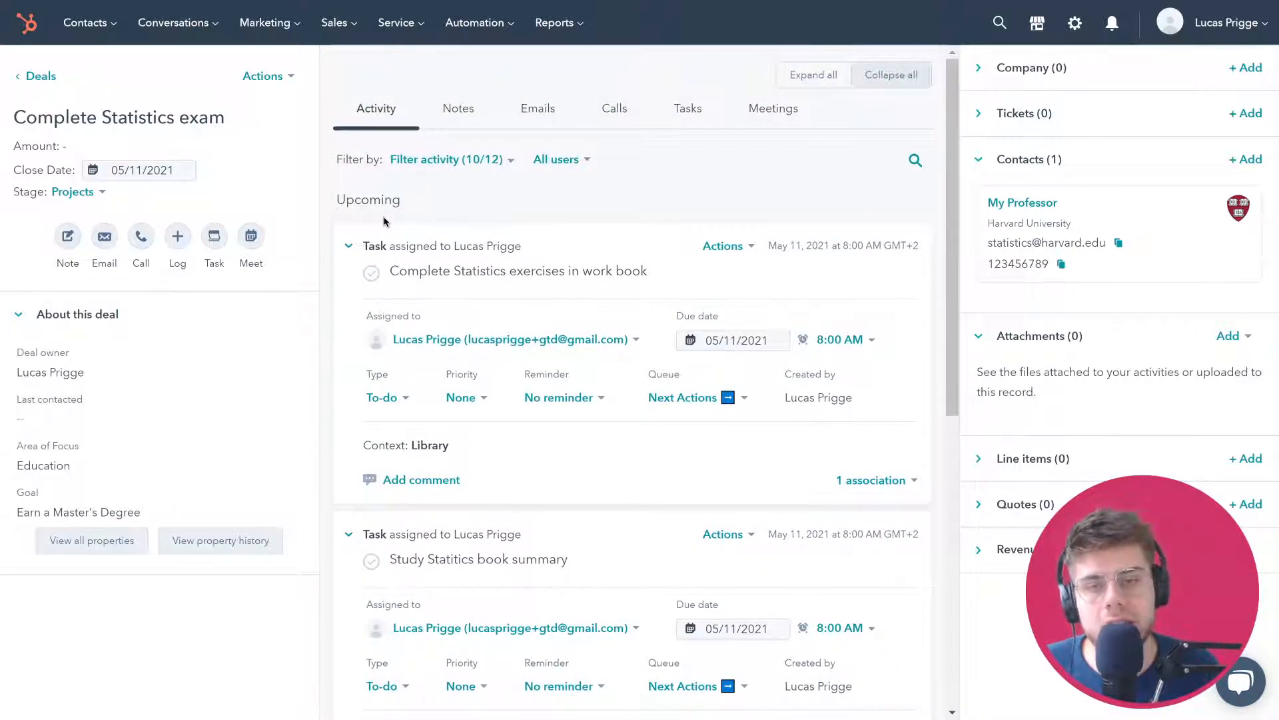
scroll(384, 222, "down", 1)
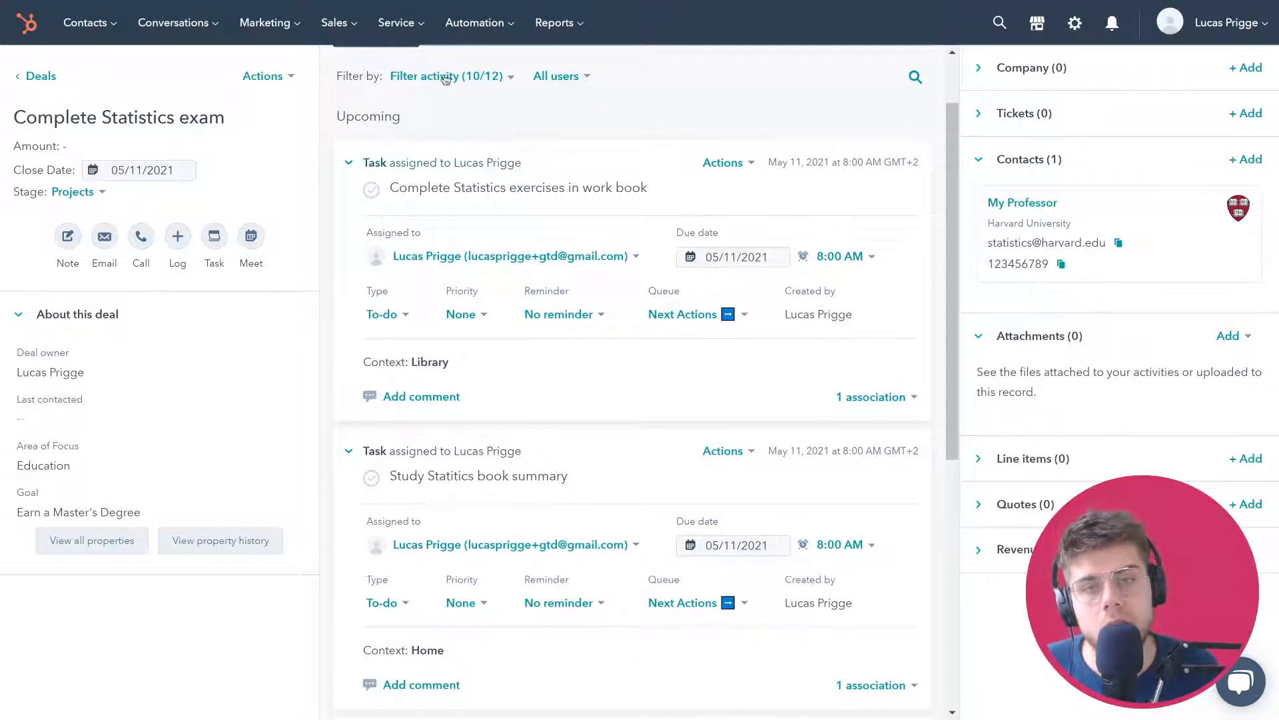
Check which HubSpot plan the Sequences automation feature requires
mouse_move(476, 18)
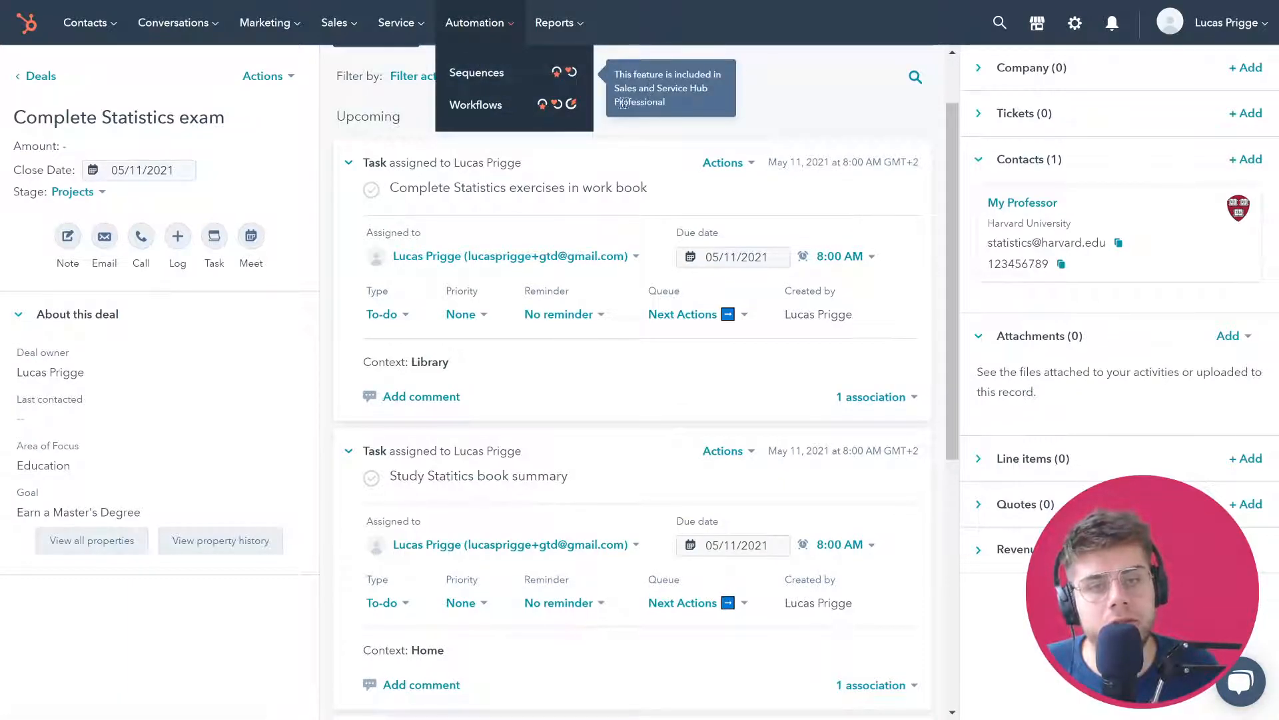
left_click_drag(613, 102, 693, 109)
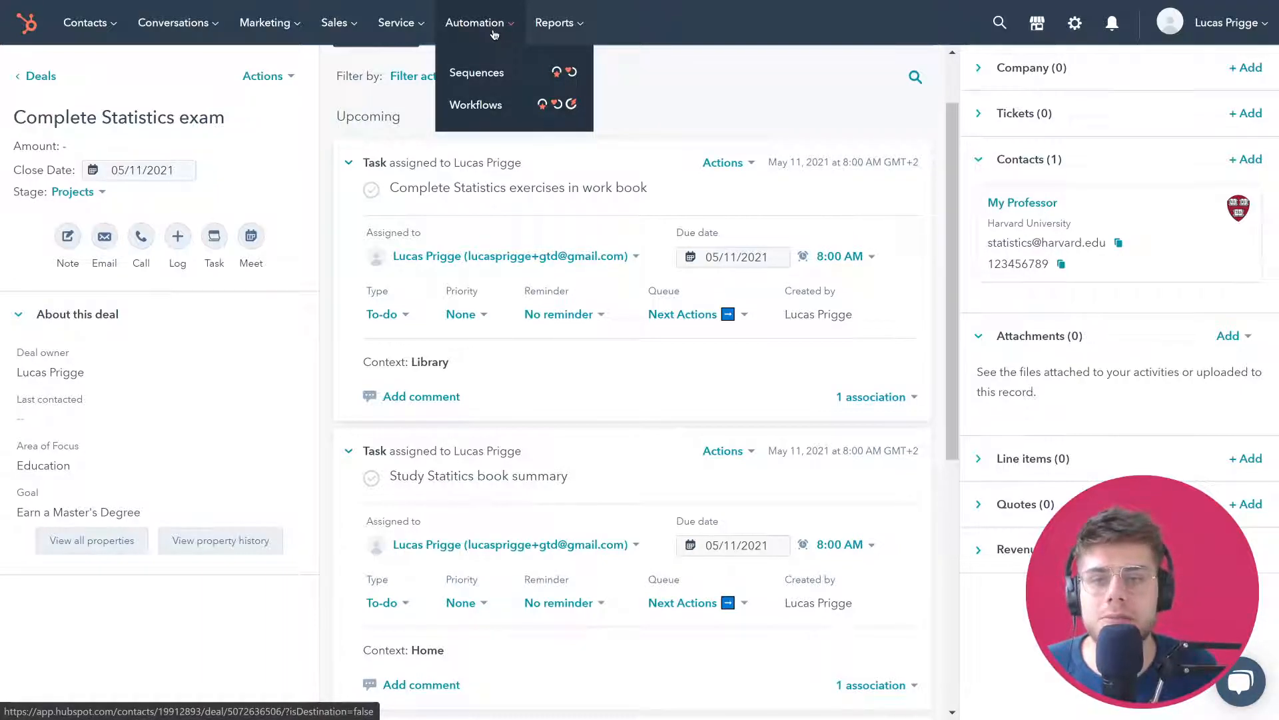
scroll(680, 232, "up", 2)
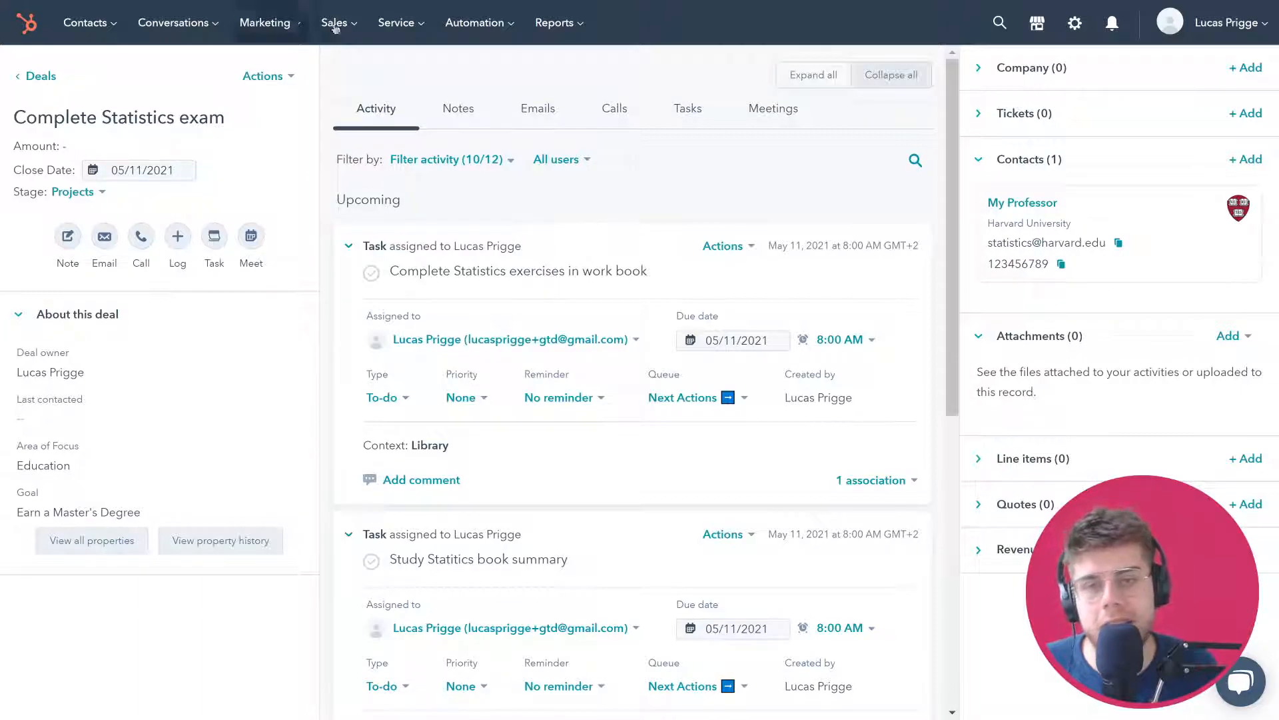
Open the sales Tasks page, look at the available automation tools, and display the Next Actions queue
mouse_move(333, 23)
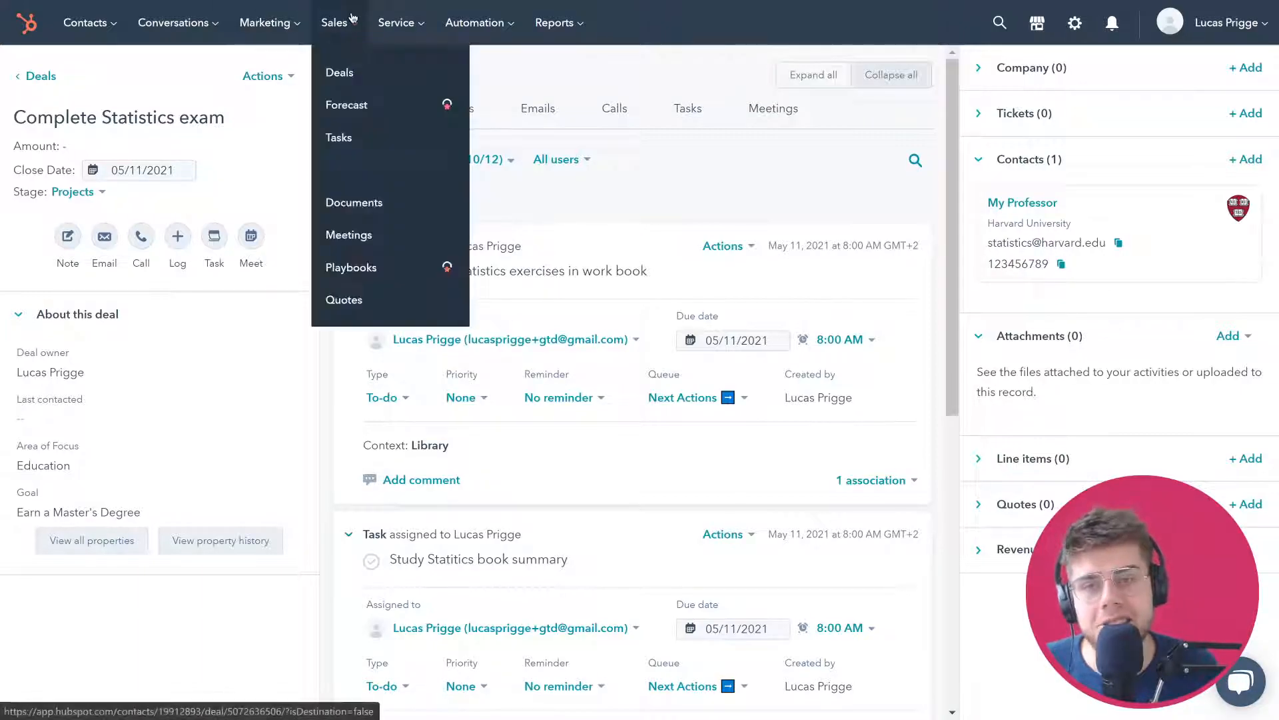
left_click(365, 139)
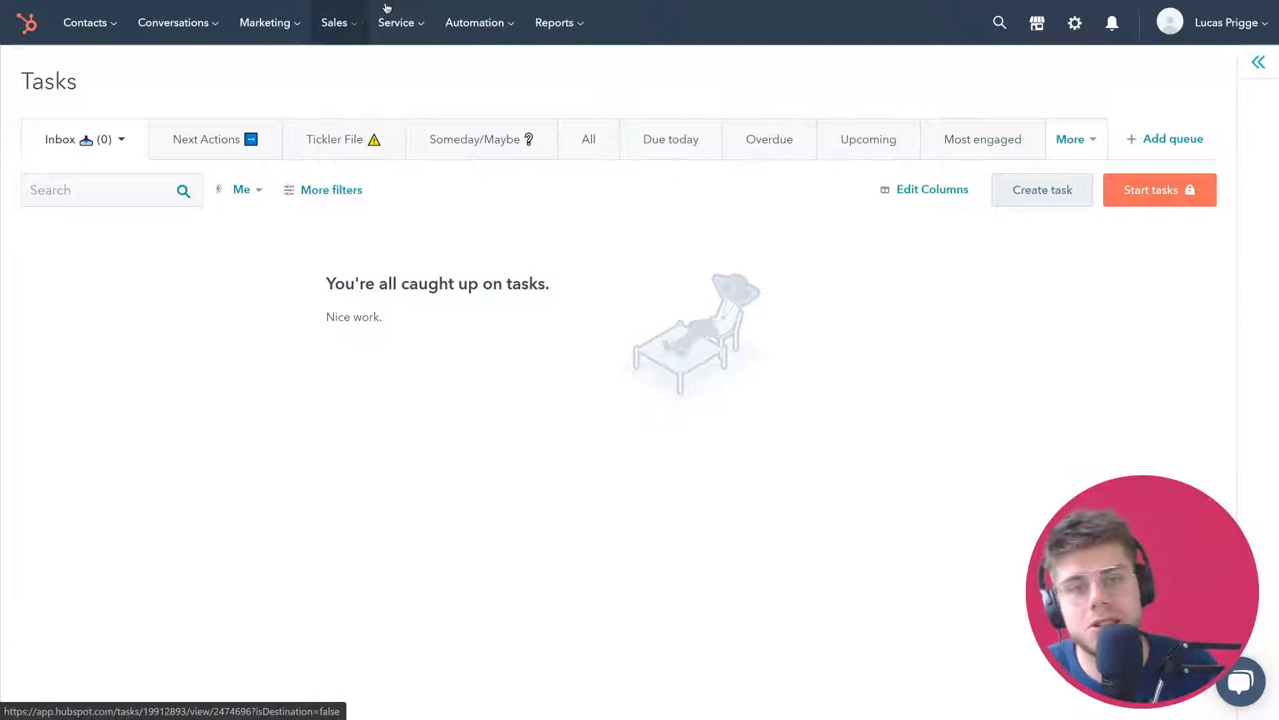
left_click(475, 24)
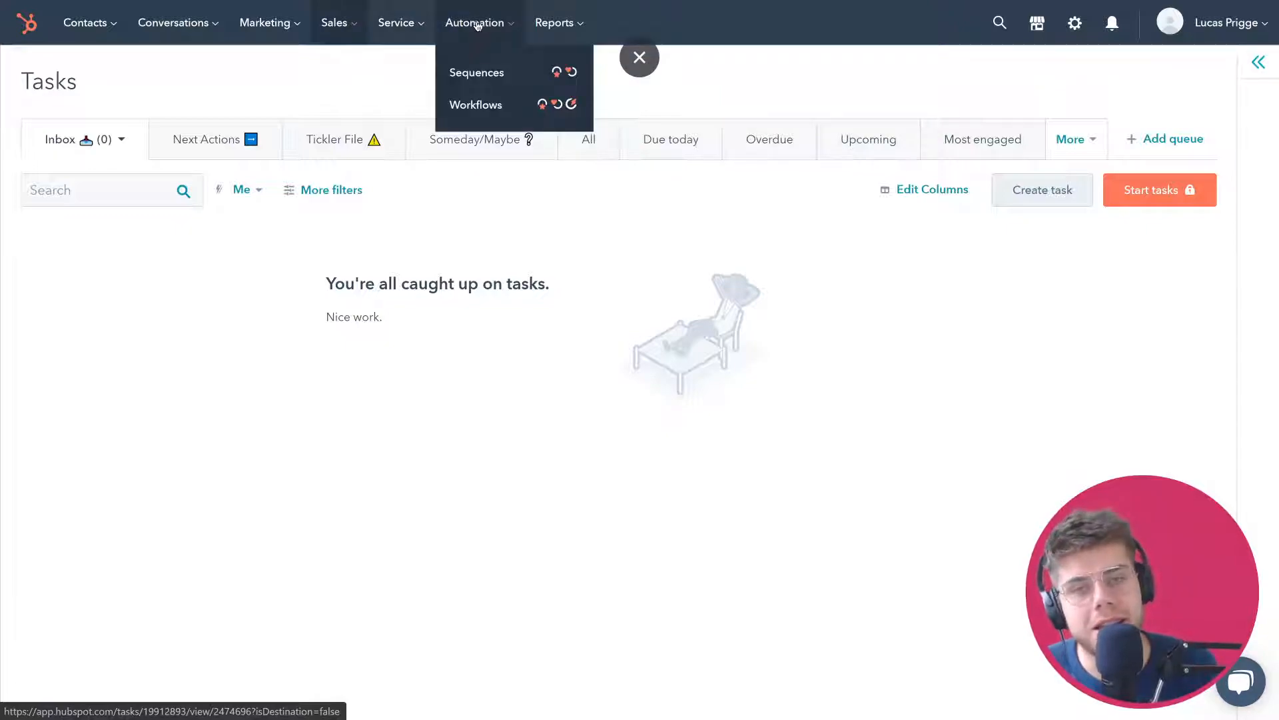
left_click(477, 25)
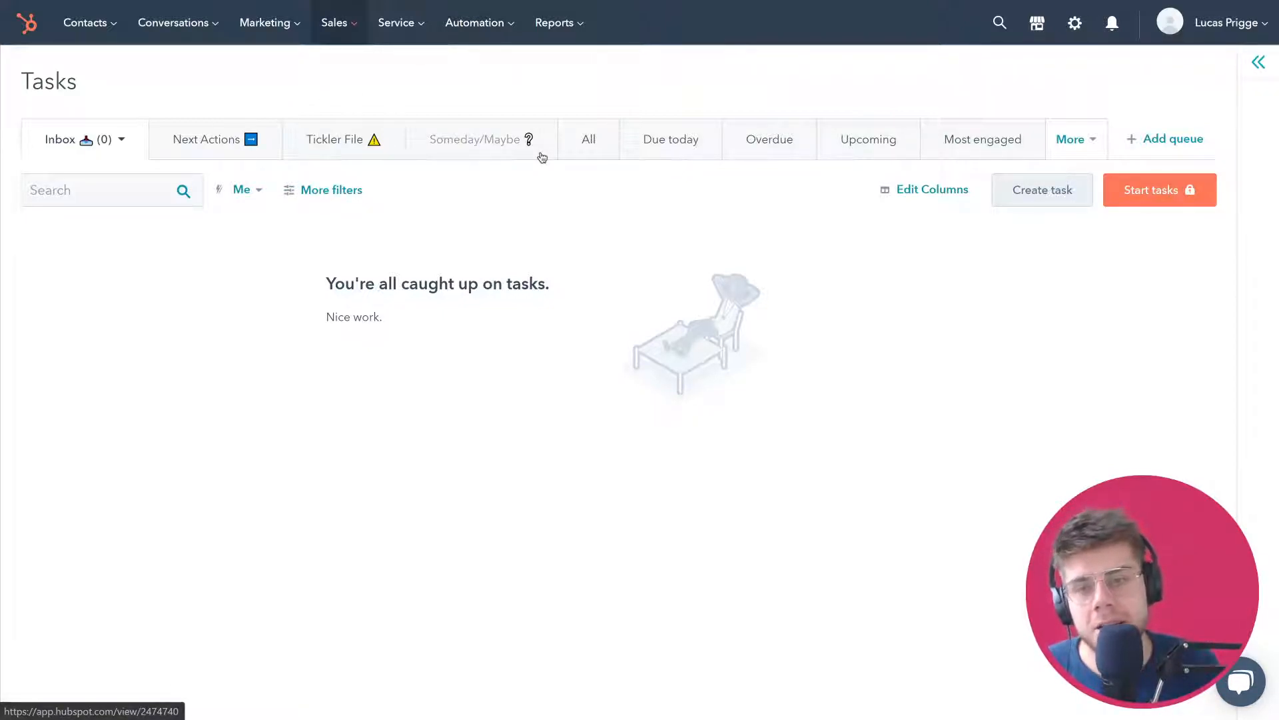
left_click(231, 154)
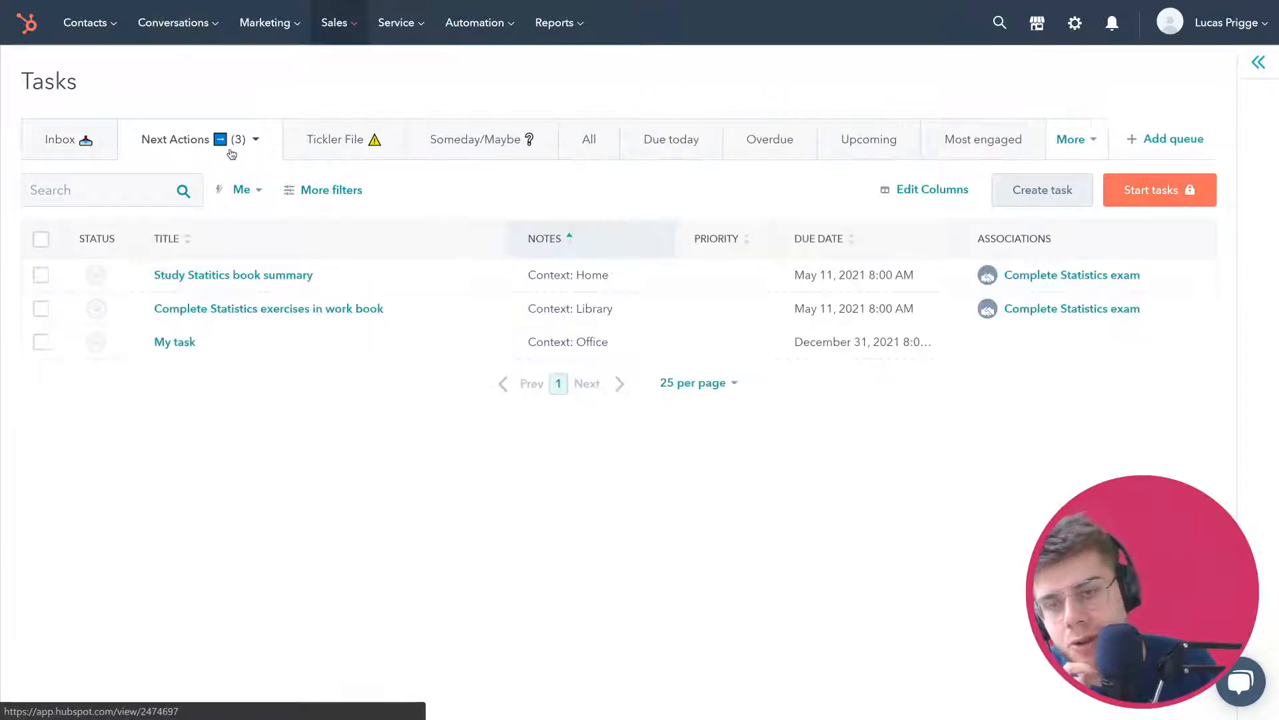